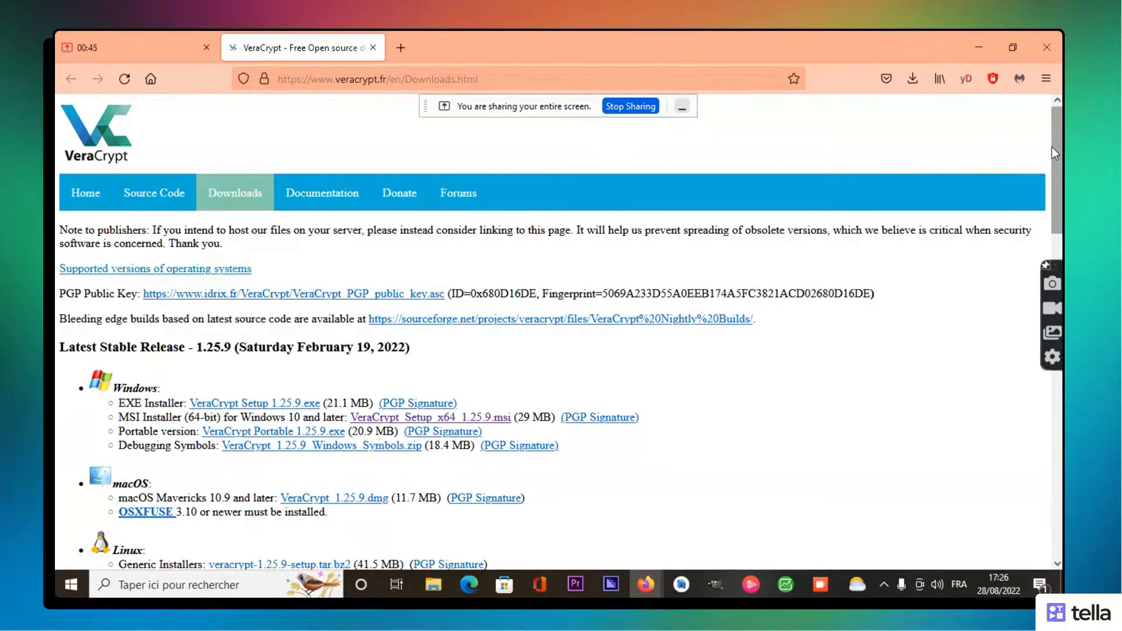
Step: Download VeraCrypt_Setup_x64_1.25.9.msi from the Windows section of the Downloads page
scroll(1057, 155, down, 2)
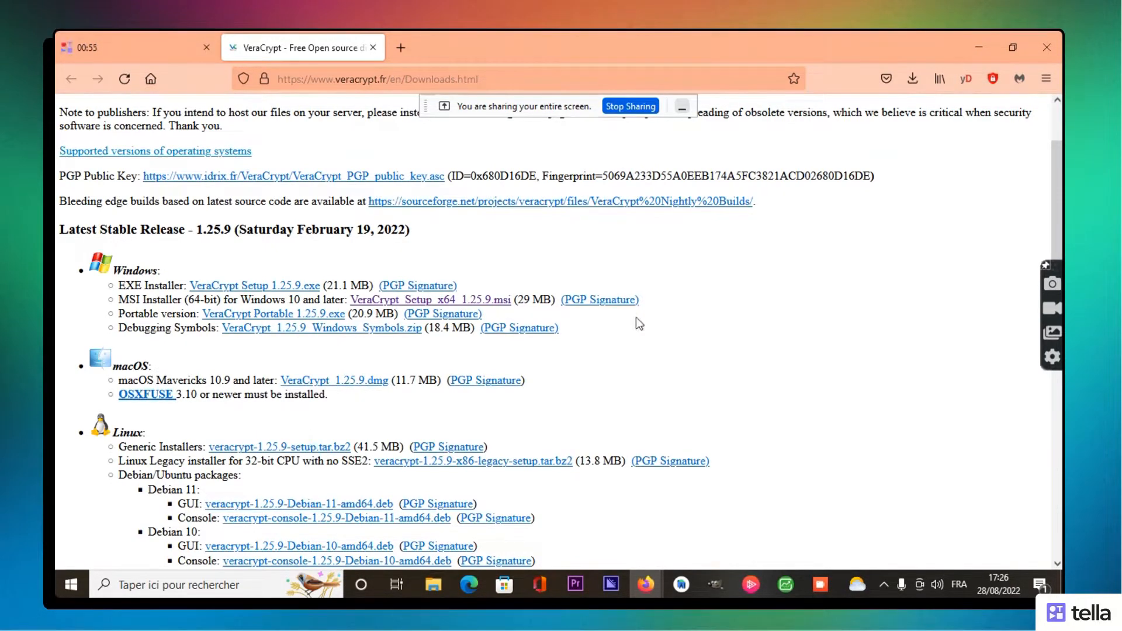
scroll(559, 332, up, 3)
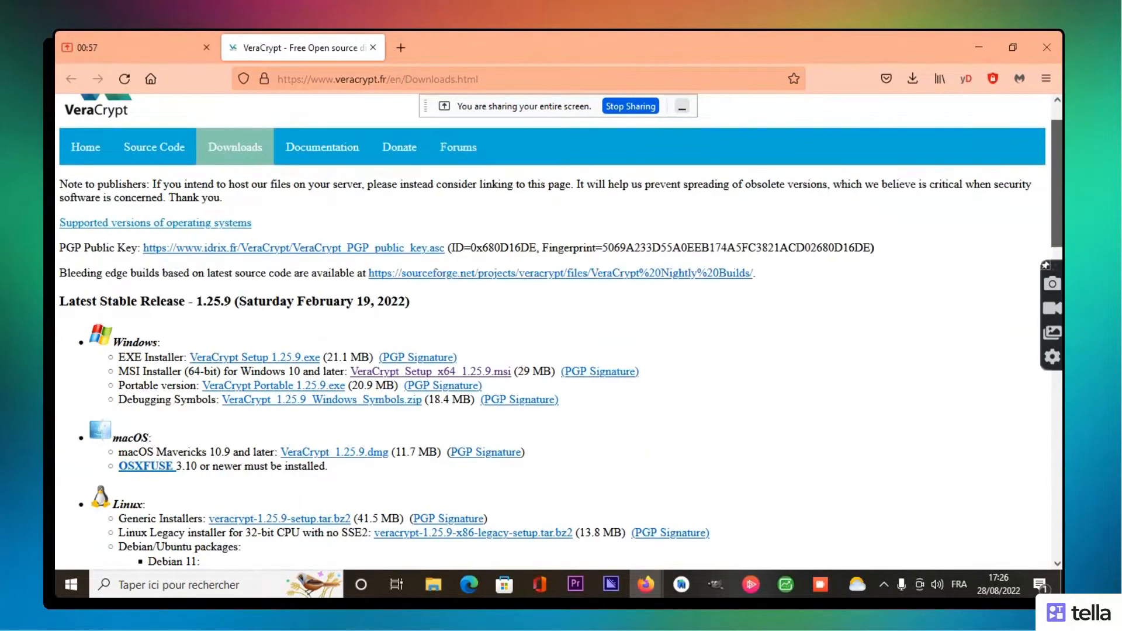
scroll(559, 332, down, 1)
scroll(559, 335, down, 1)
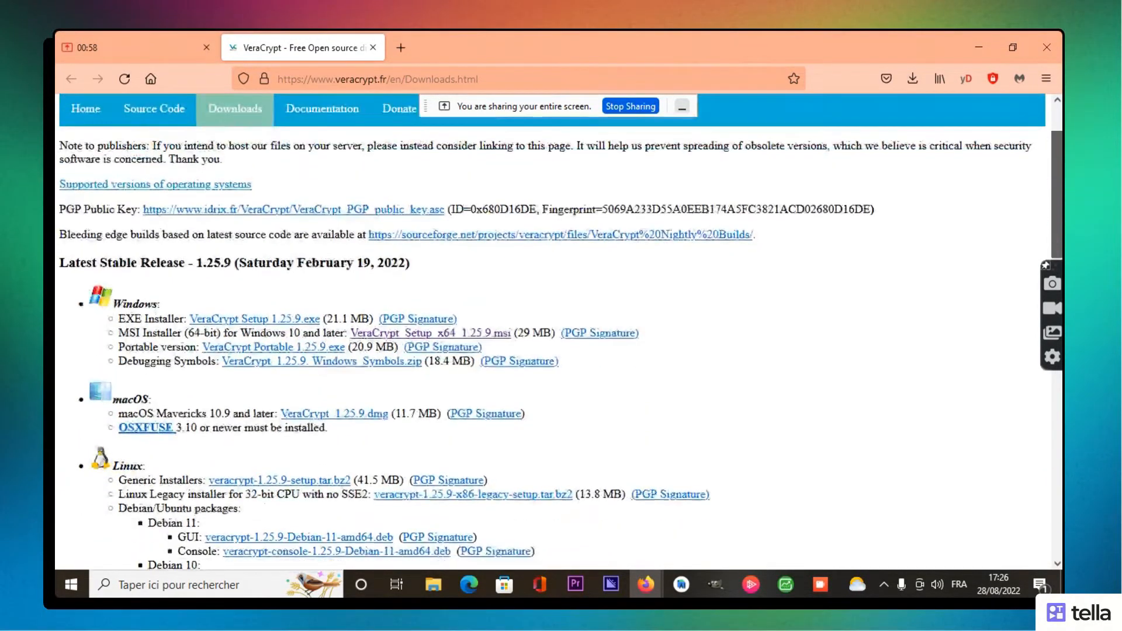
scroll(559, 332, down, 1)
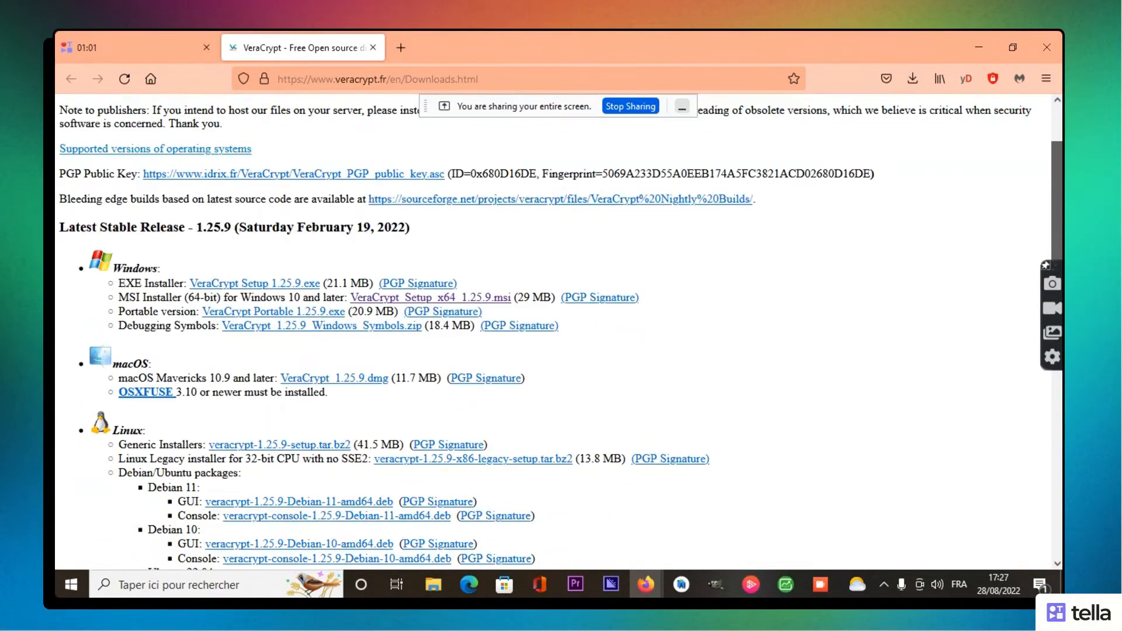
scroll(559, 332, up, 2)
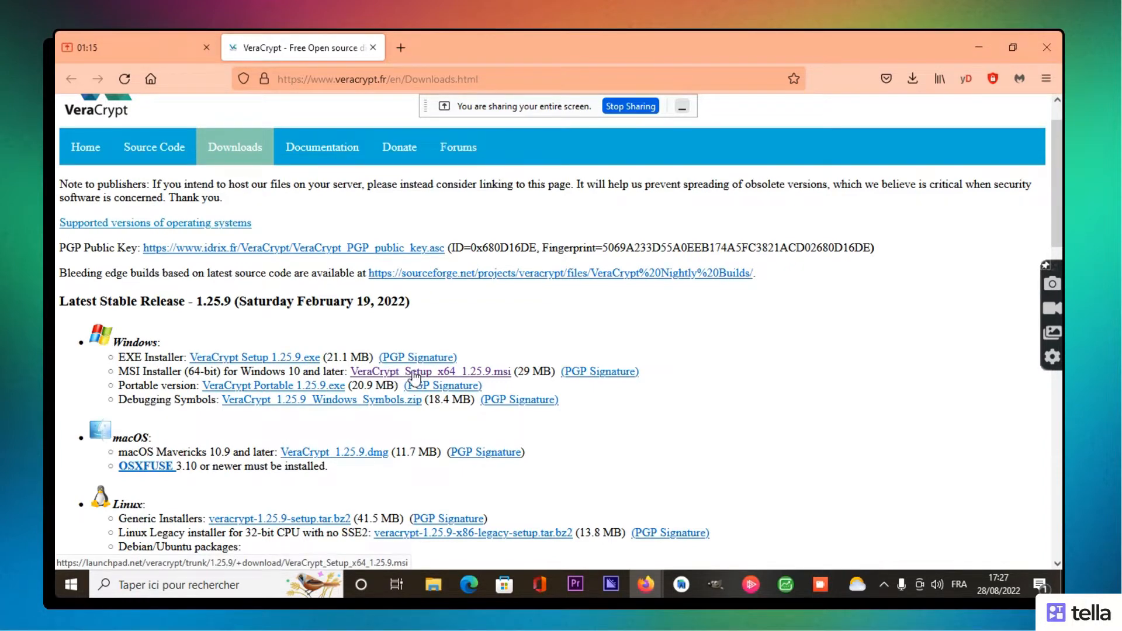
click(424, 374)
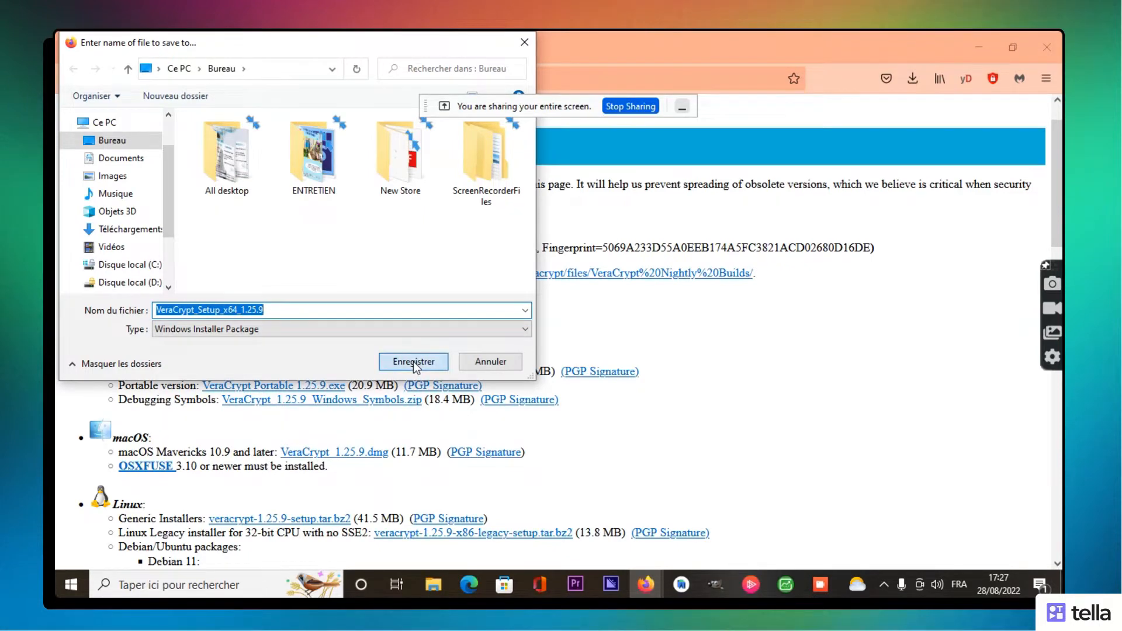
Step: Save the VeraCrypt MSI installer to Bureau, show it in File Explorer and run it
click(413, 361)
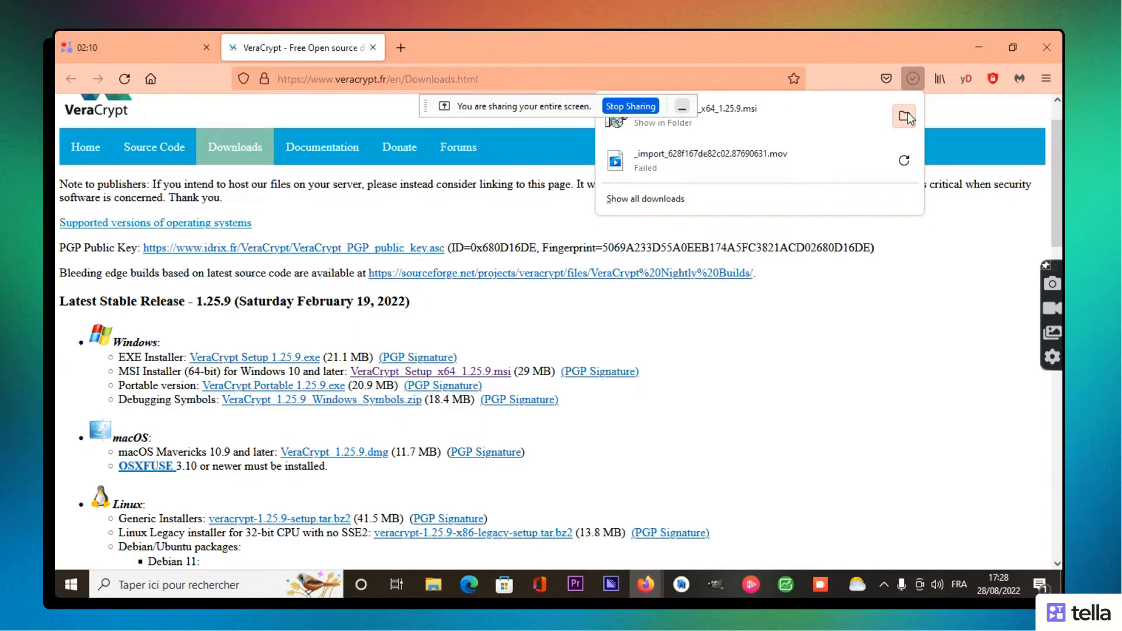
click(905, 117)
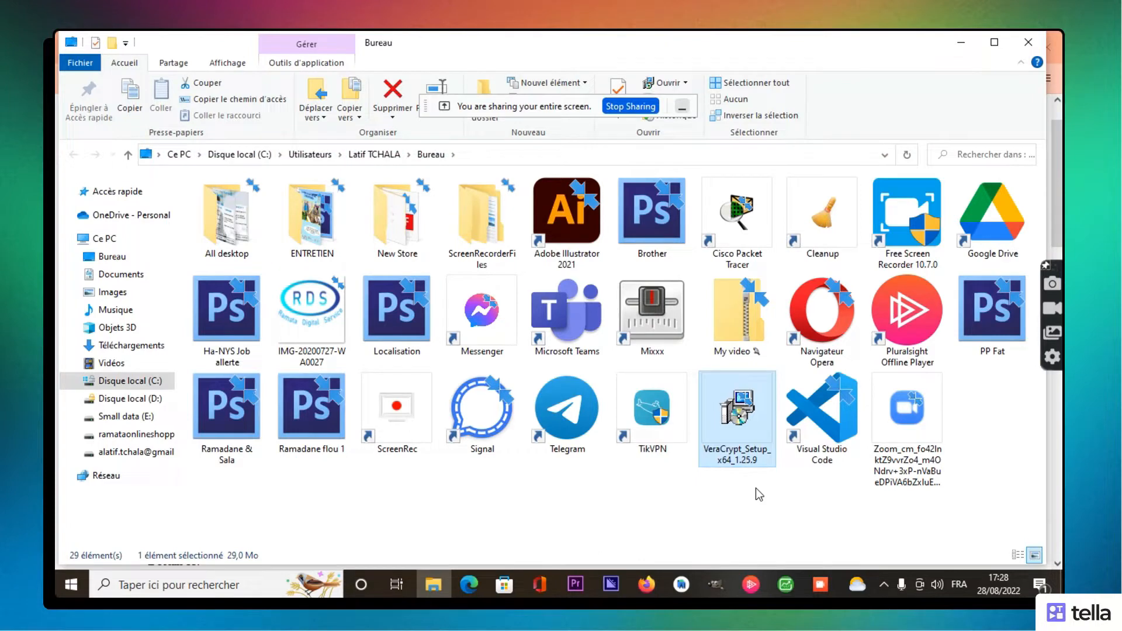
double_click(742, 410)
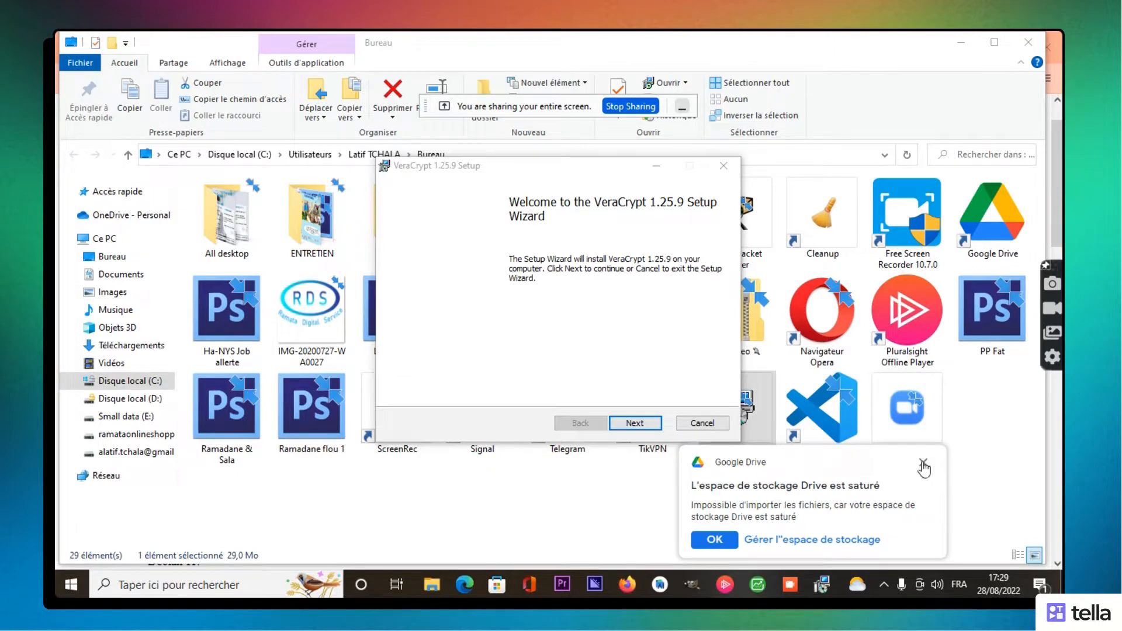
Step: Dismiss the Google Drive storage notification
click(923, 465)
Step: Accept the VeraCrypt license agreement and continue to the Destination Folder page
click(635, 424)
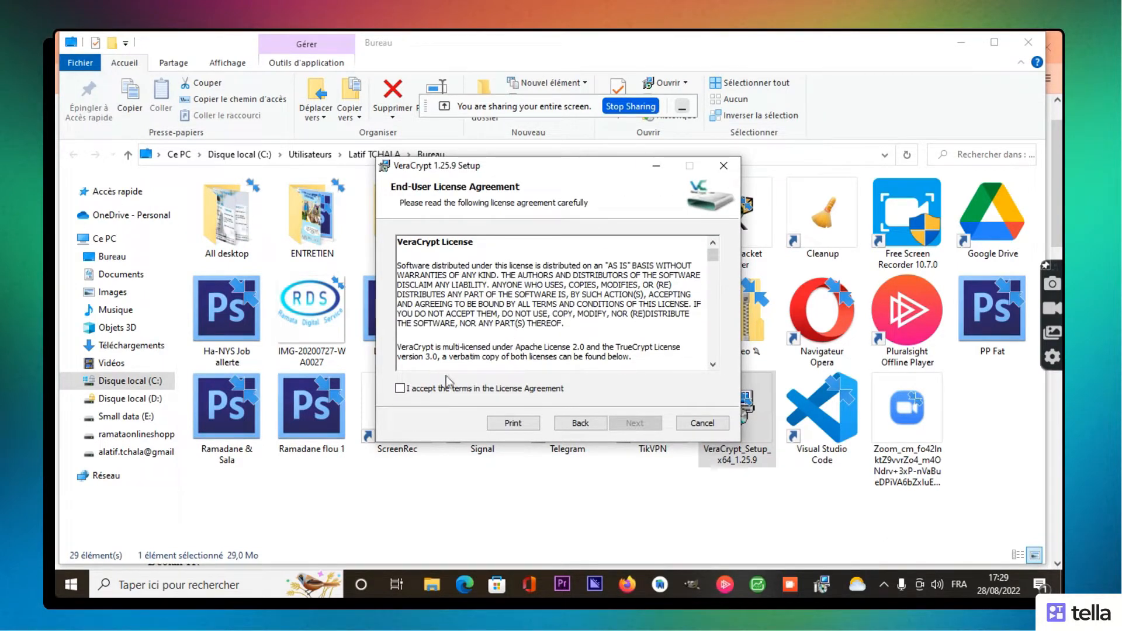
click(402, 389)
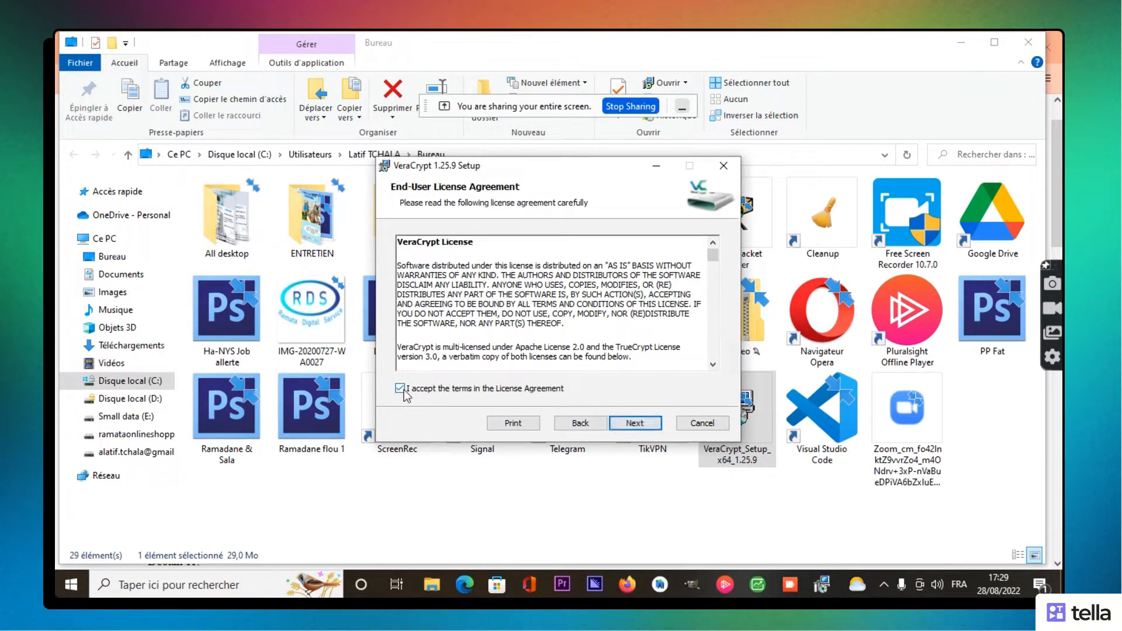
click(632, 426)
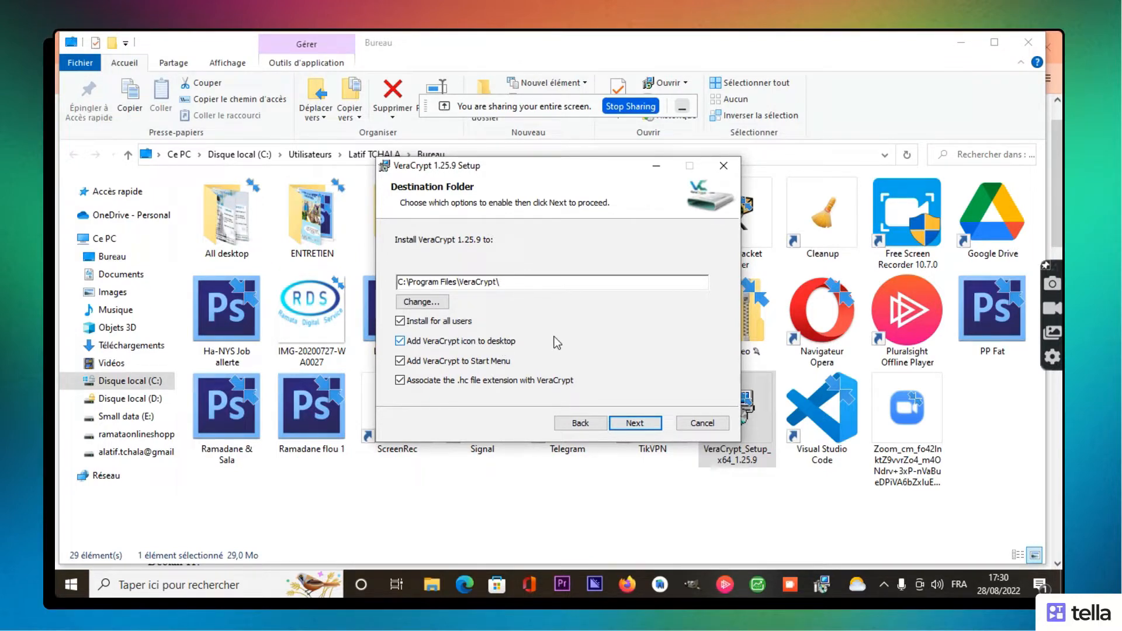
Step: Install VeraCrypt 1.25.9 to C:\Program Files\VeraCrypt\ without a desktop icon
click(400, 342)
click(401, 343)
click(640, 420)
click(640, 419)
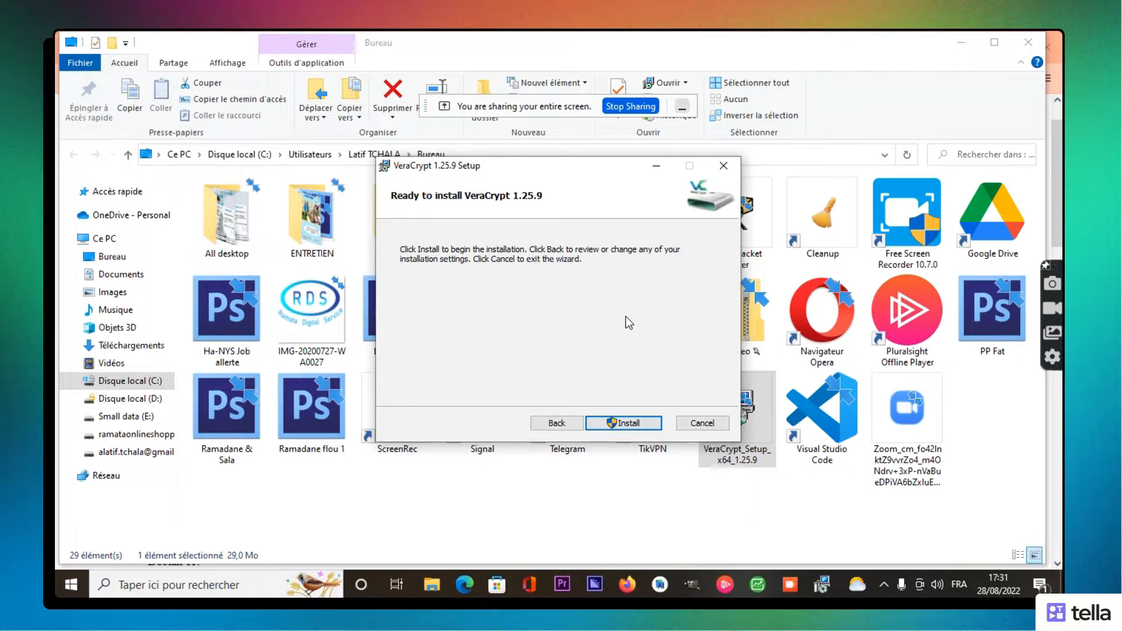
click(619, 419)
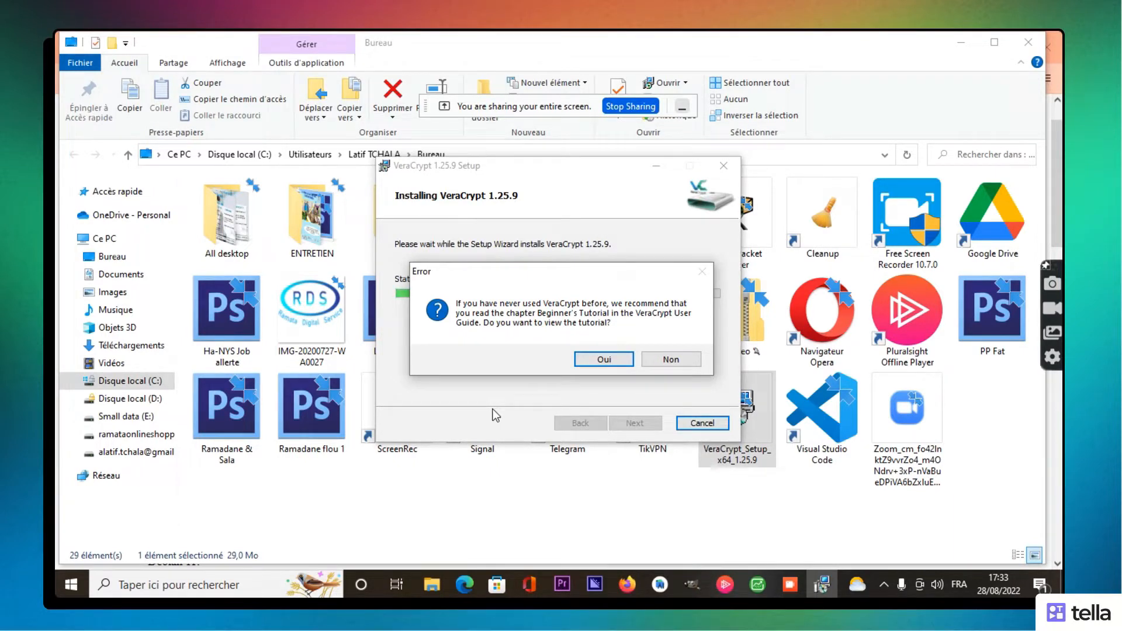
Step: Decline viewing the Beginner's Tutorial after installation
click(672, 367)
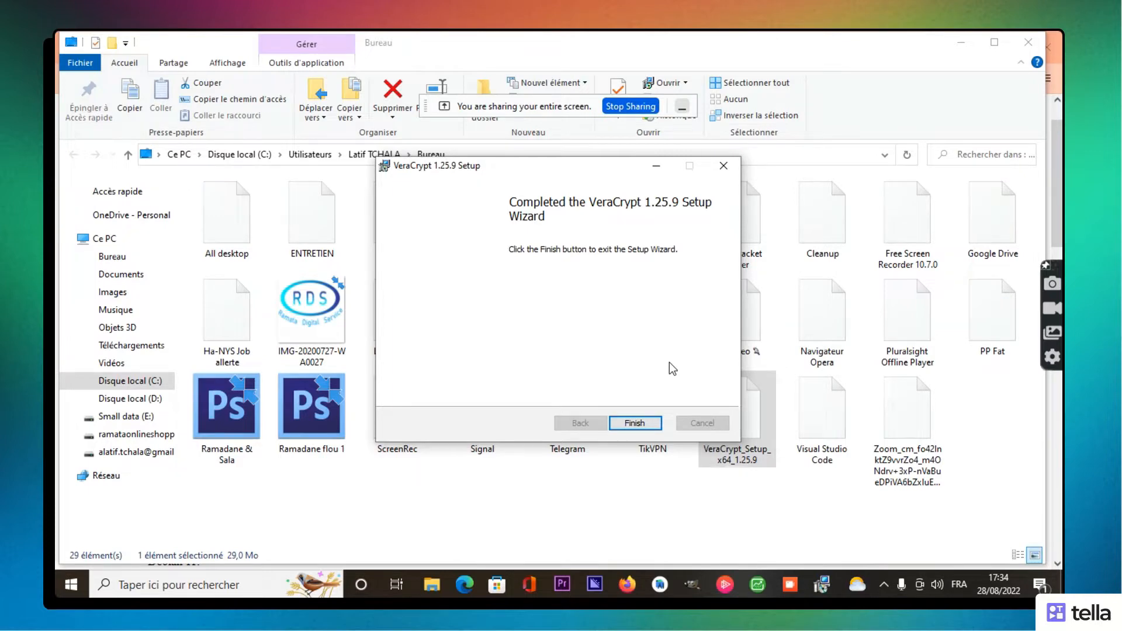
Step: Finish the setup wizard and minimize File Explorer
click(635, 423)
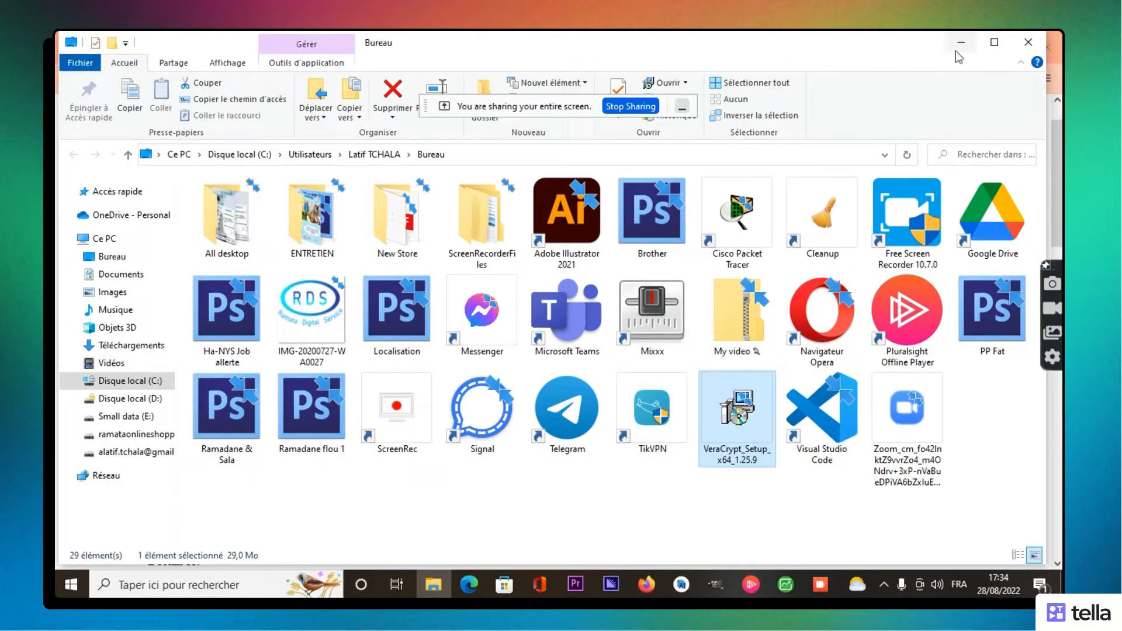
click(962, 43)
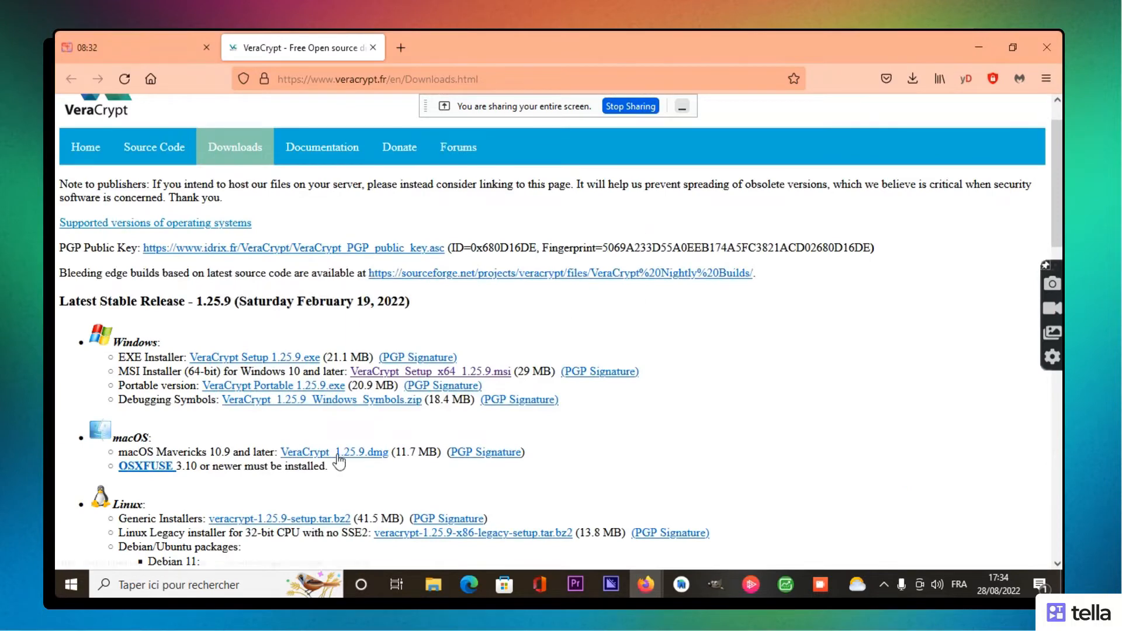
click(71, 587)
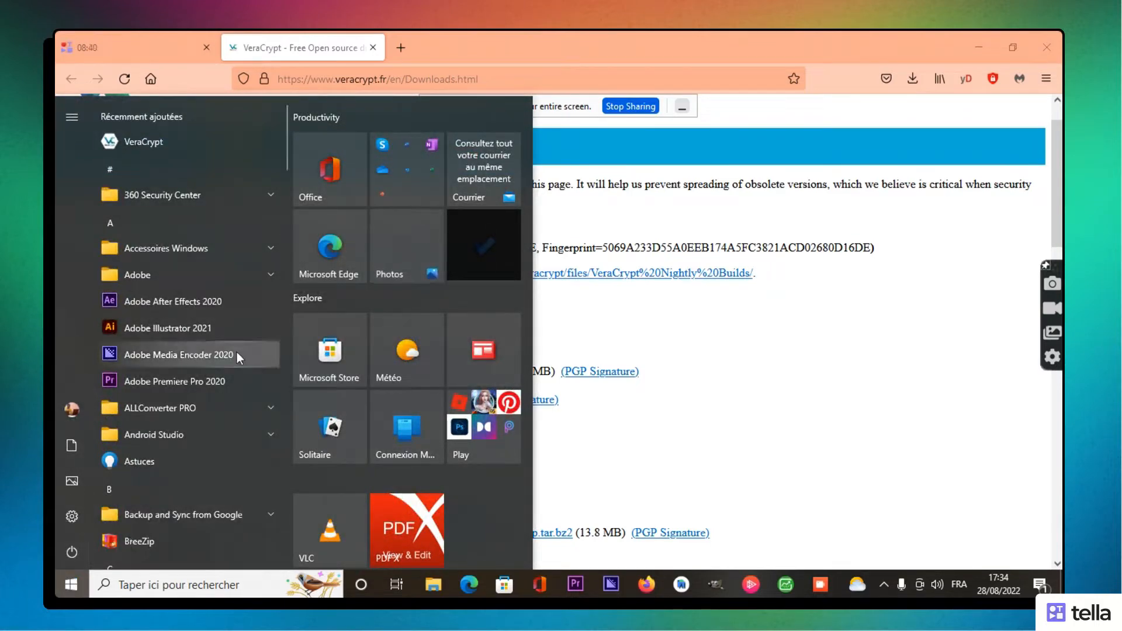
Step: Launch VeraCrypt from the Start menu's Recently added apps
click(985, 36)
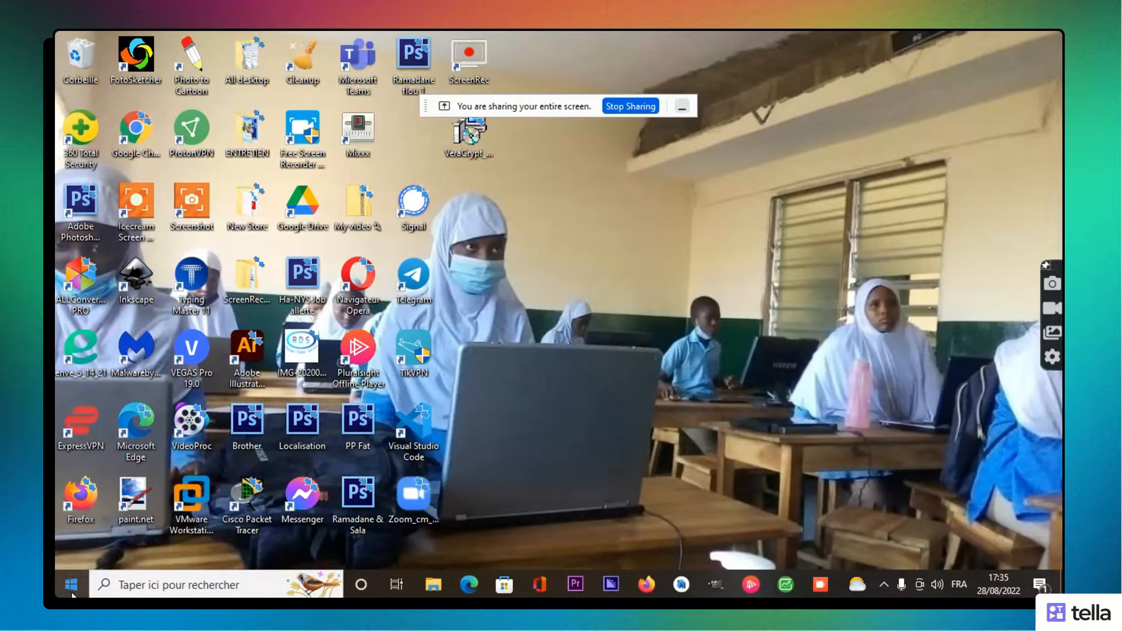
click(71, 585)
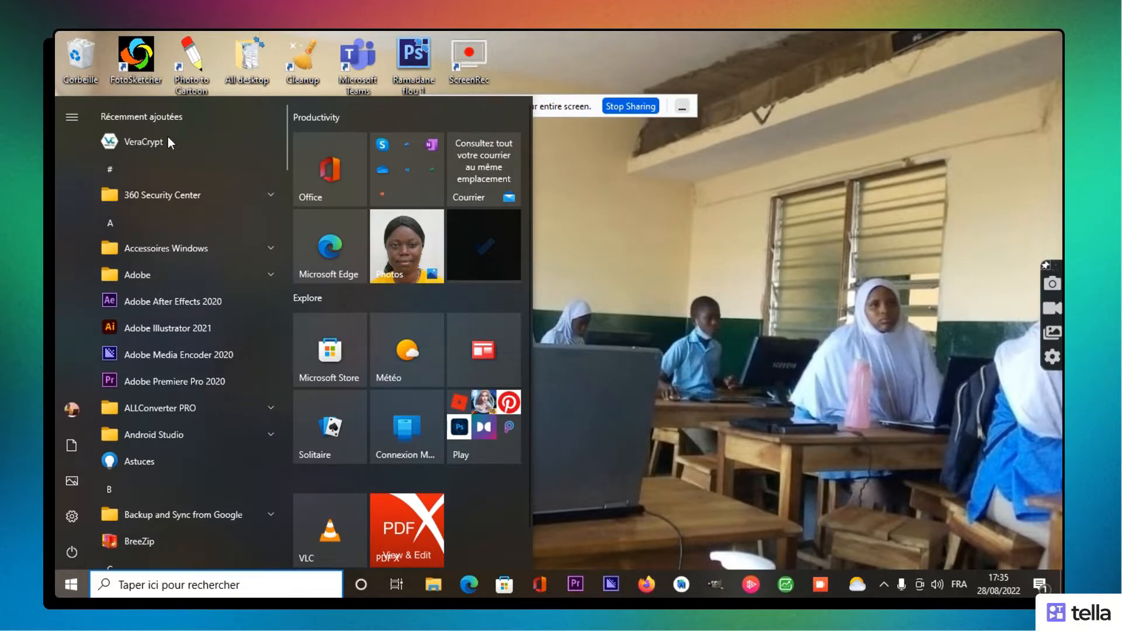
click(169, 142)
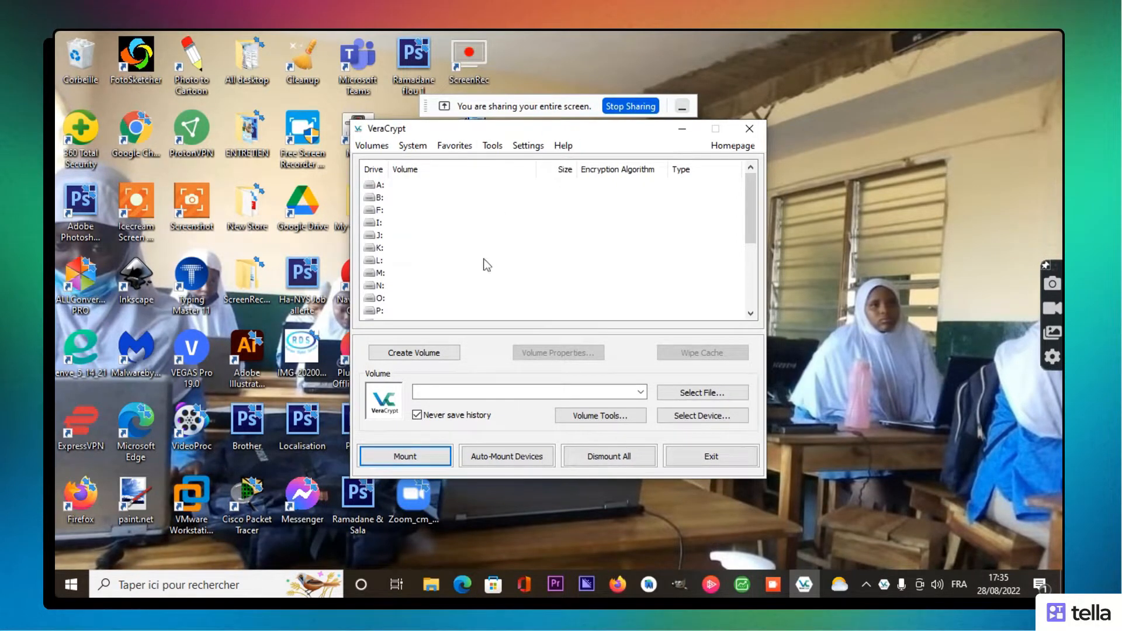
Step: Start the Volume Creation Wizard from VeraCrypt's main window
click(415, 358)
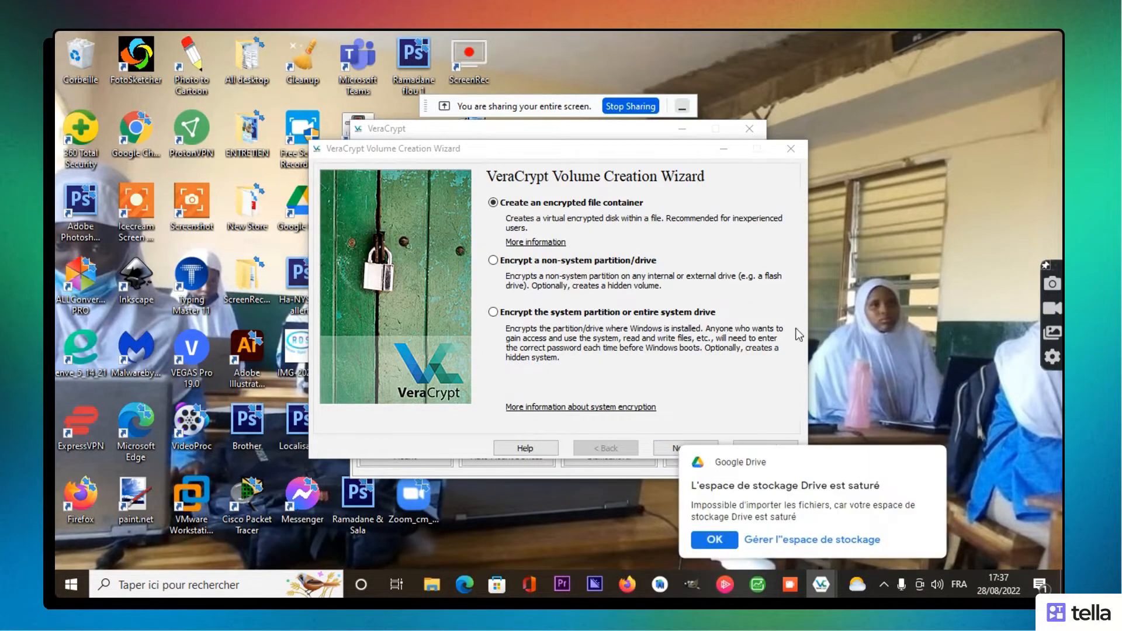
Step: Dismiss the Google Drive storage-full notification
click(923, 464)
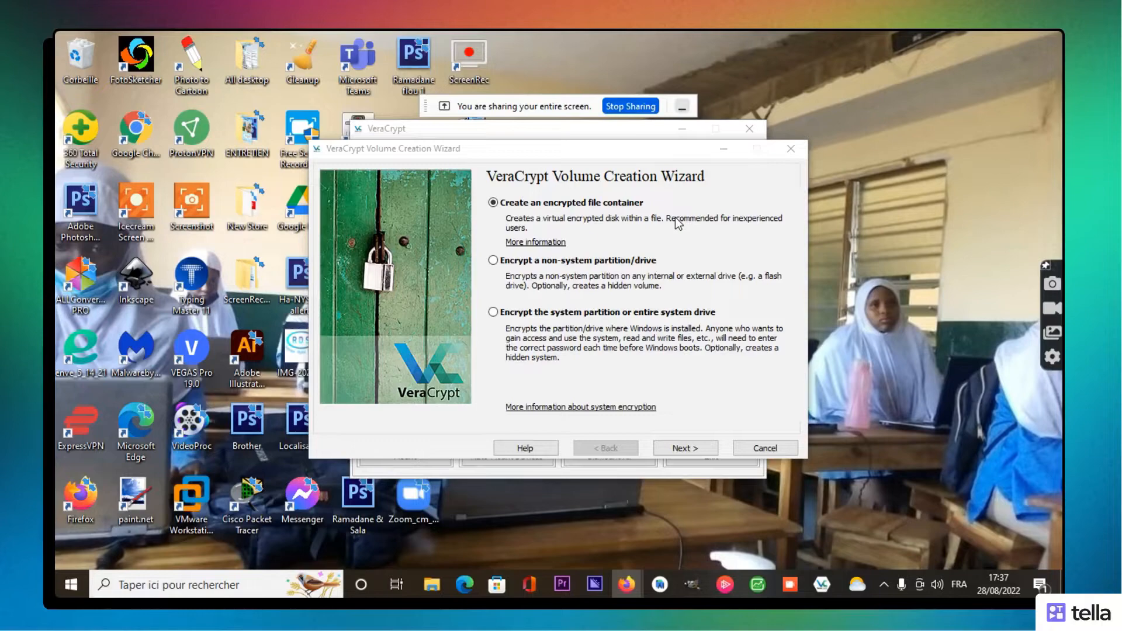
Step: Unlock BitLocker drive D with its password, then select VeraCrypt Setup 1.24-Update7 in New Volume (D:)
click(440, 574)
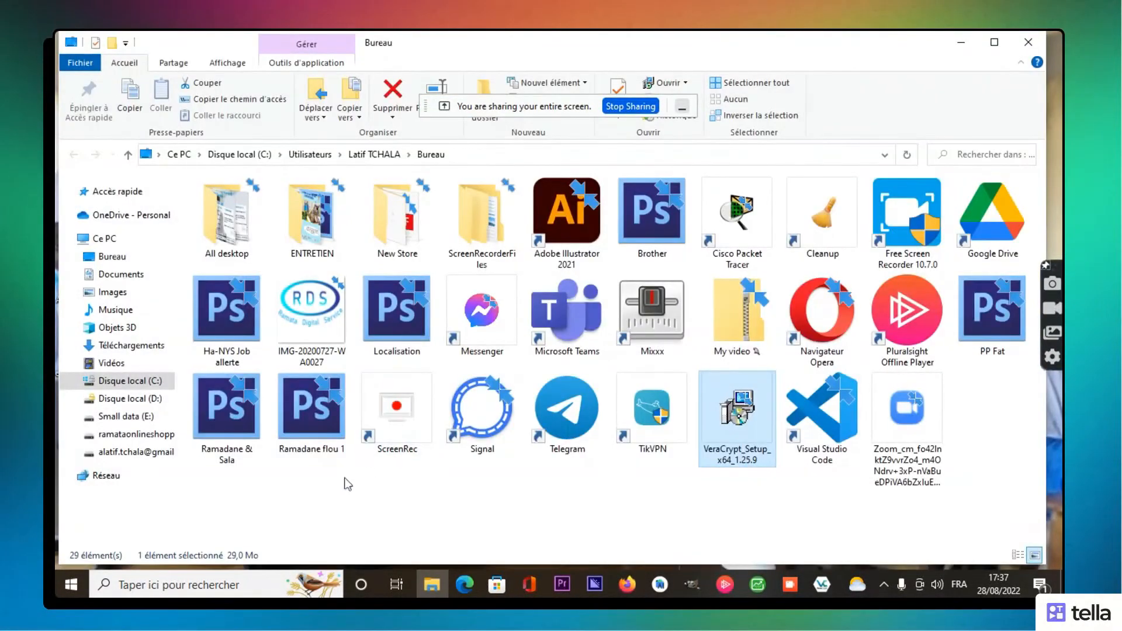
click(155, 404)
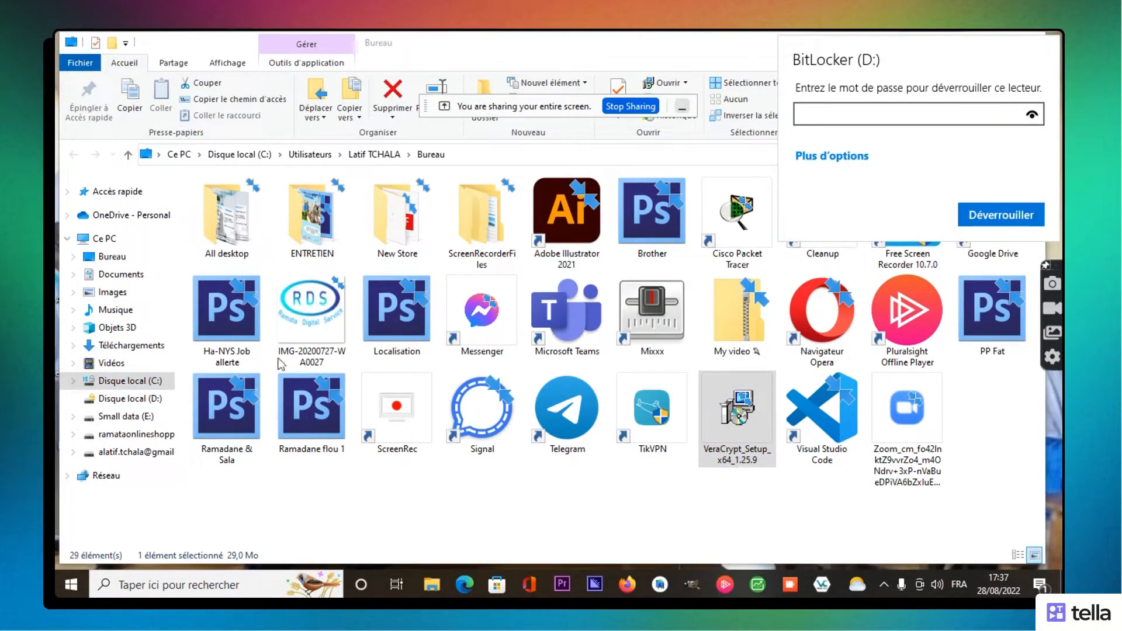
text(••••••••)
key(Return)
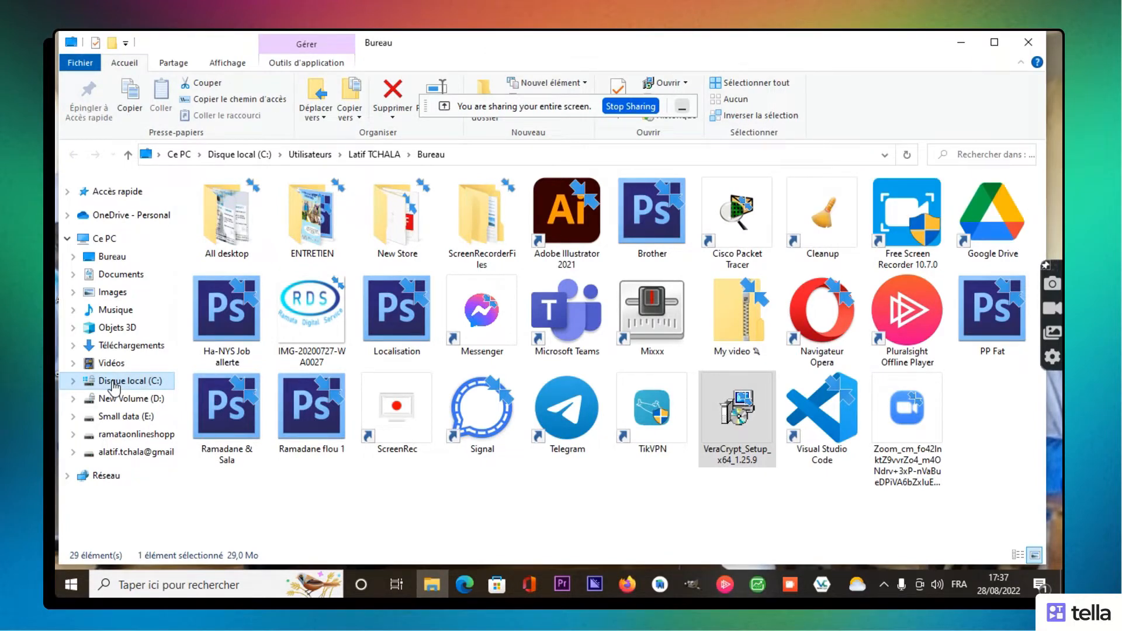
click(122, 399)
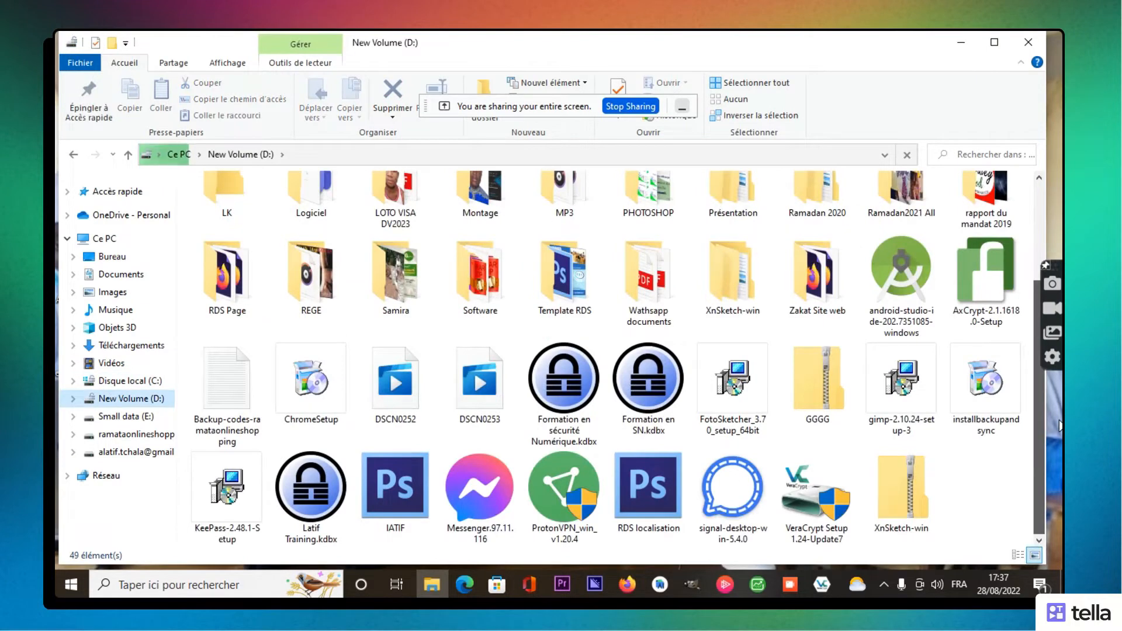
click(814, 510)
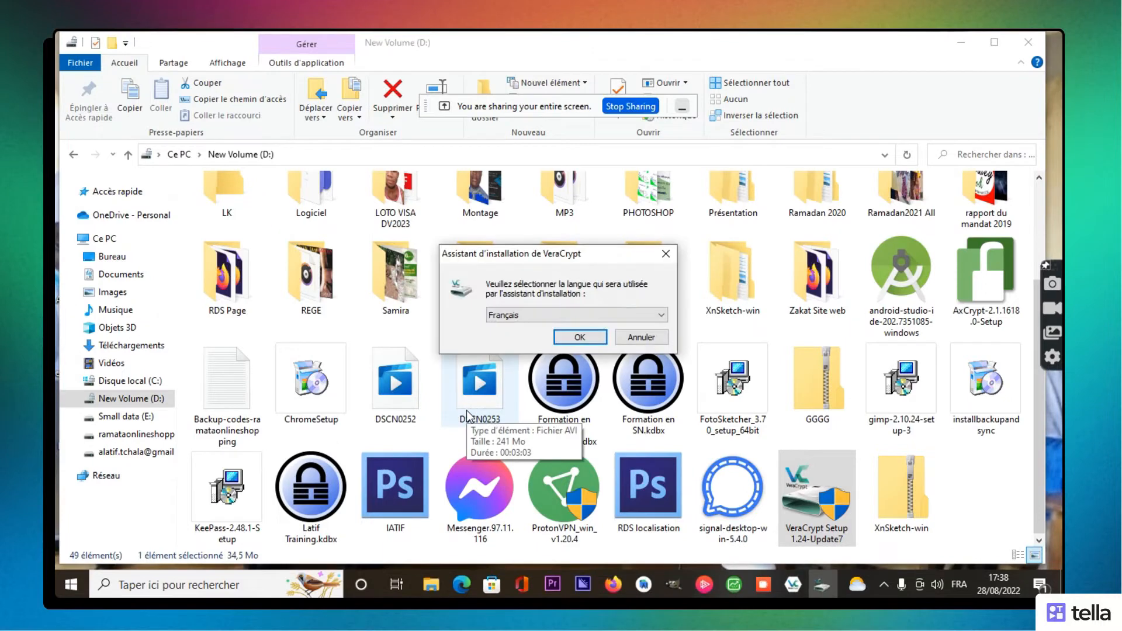
Step: Install VeraCrypt 1.24-Update7 in Français with default options, accepting the license and finishing setup
click(662, 316)
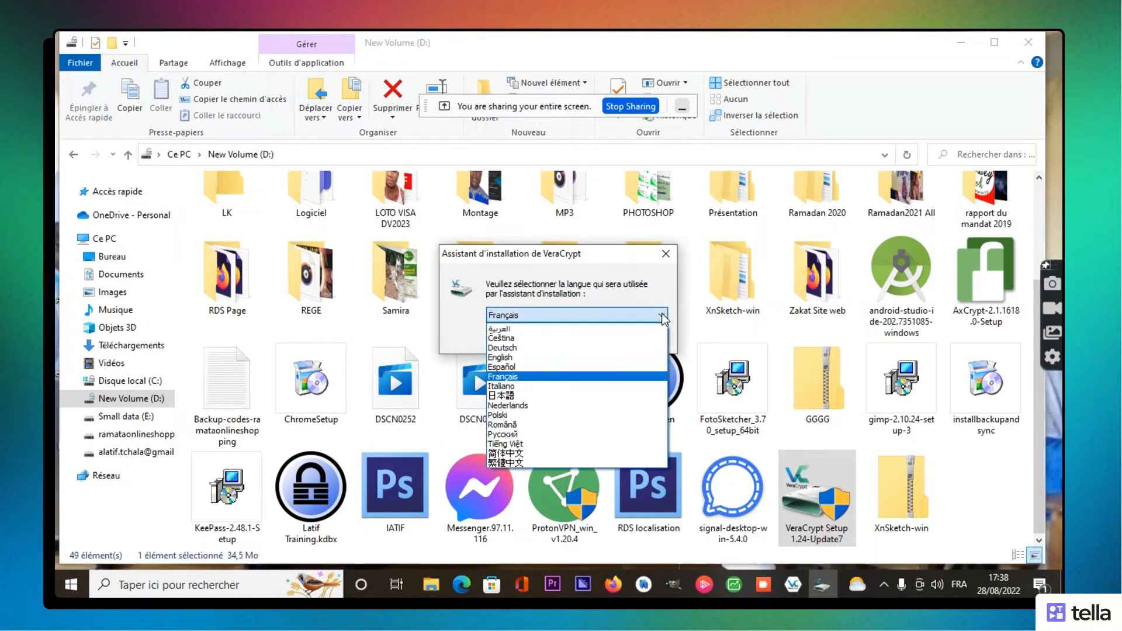
click(663, 316)
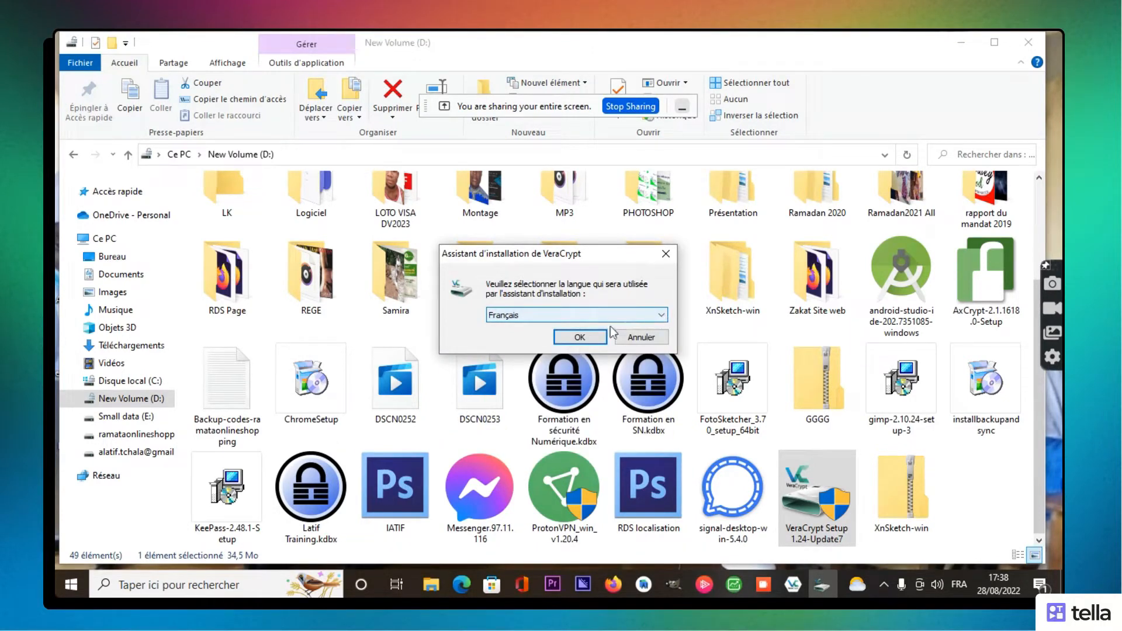
click(584, 341)
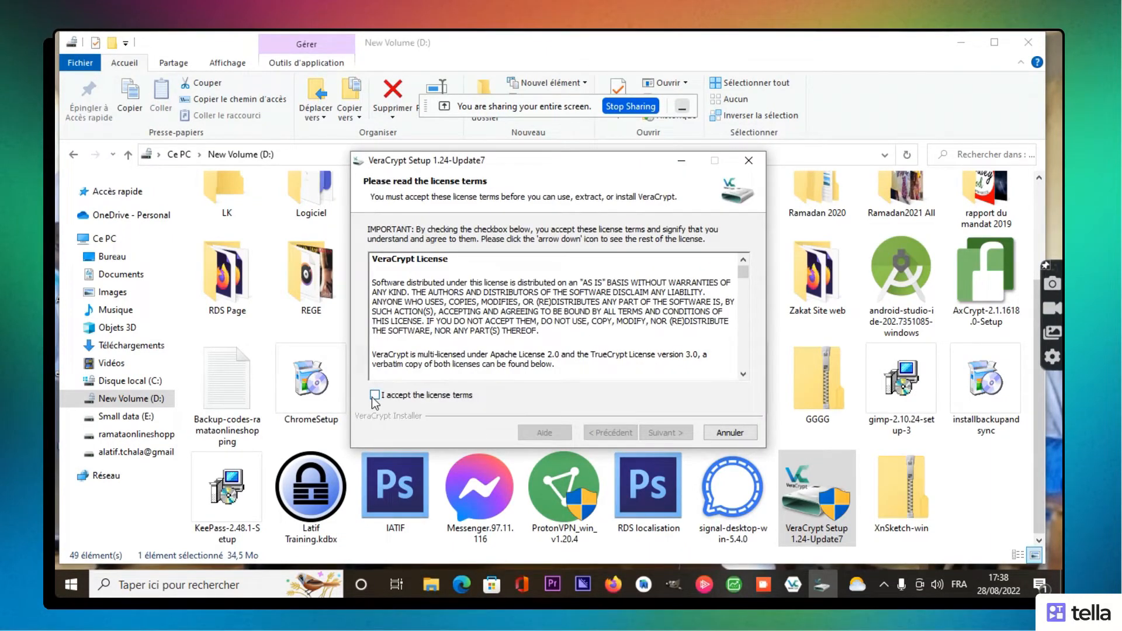
click(375, 396)
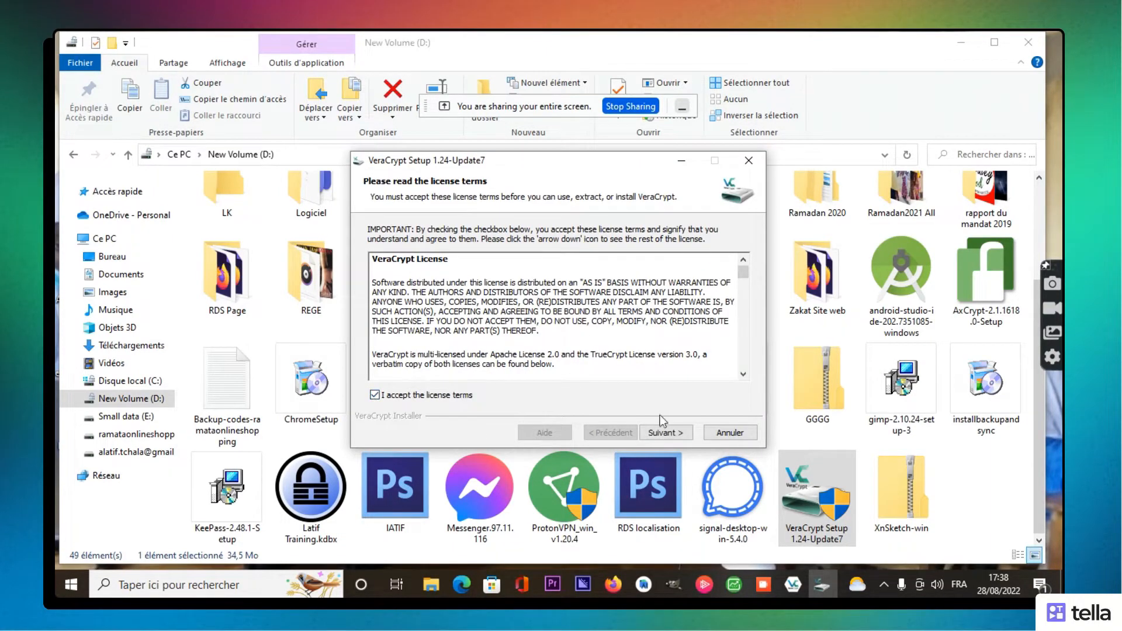
click(664, 432)
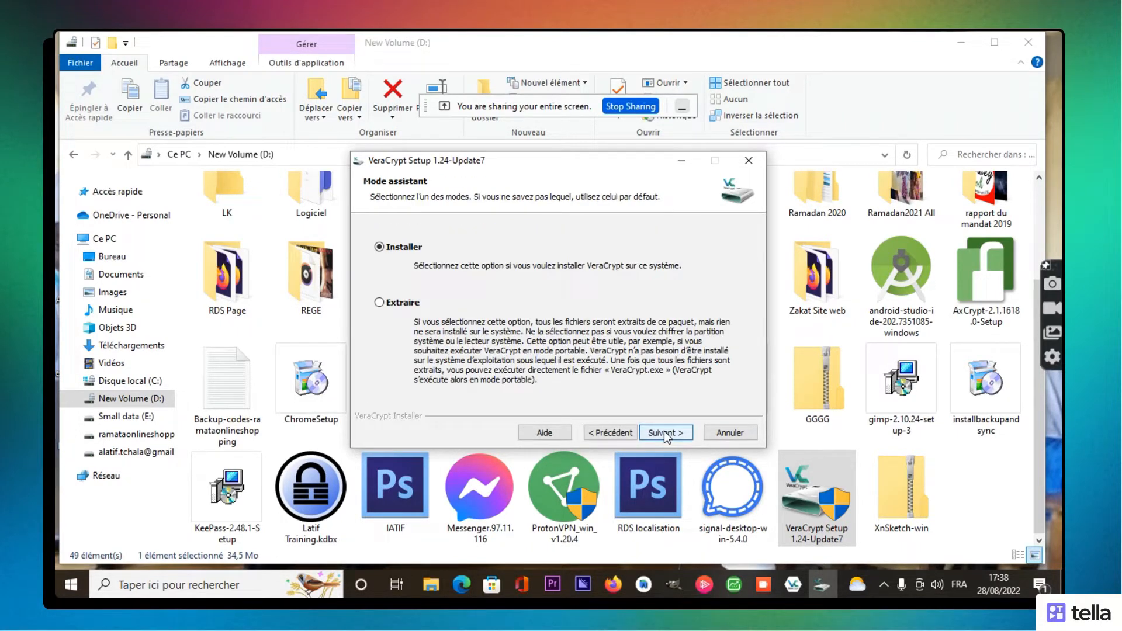
click(665, 434)
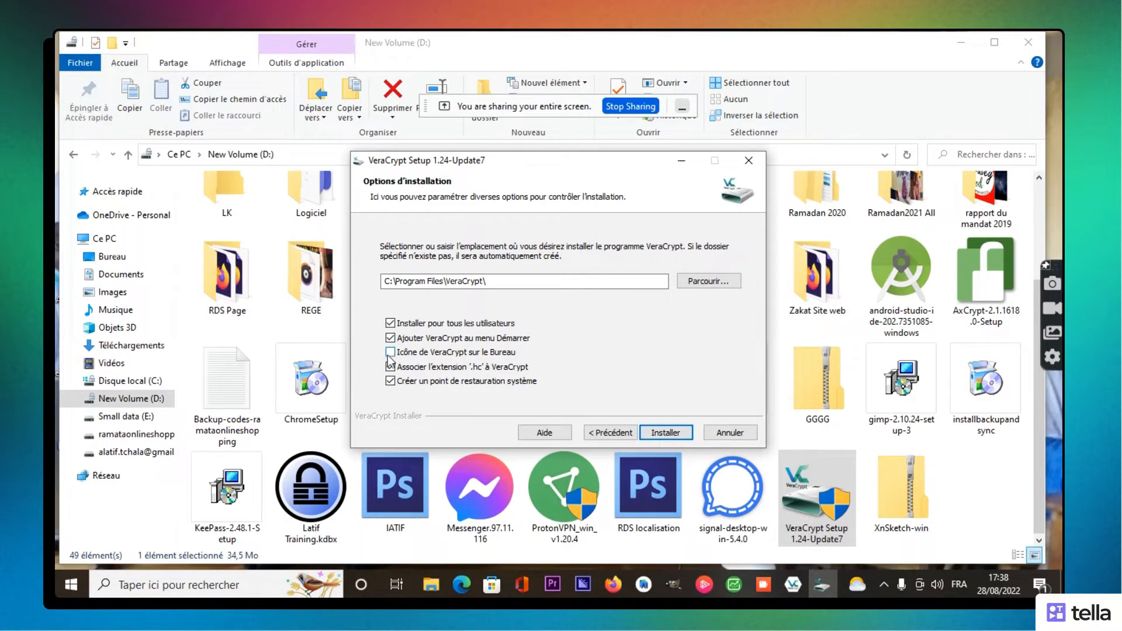
click(665, 436)
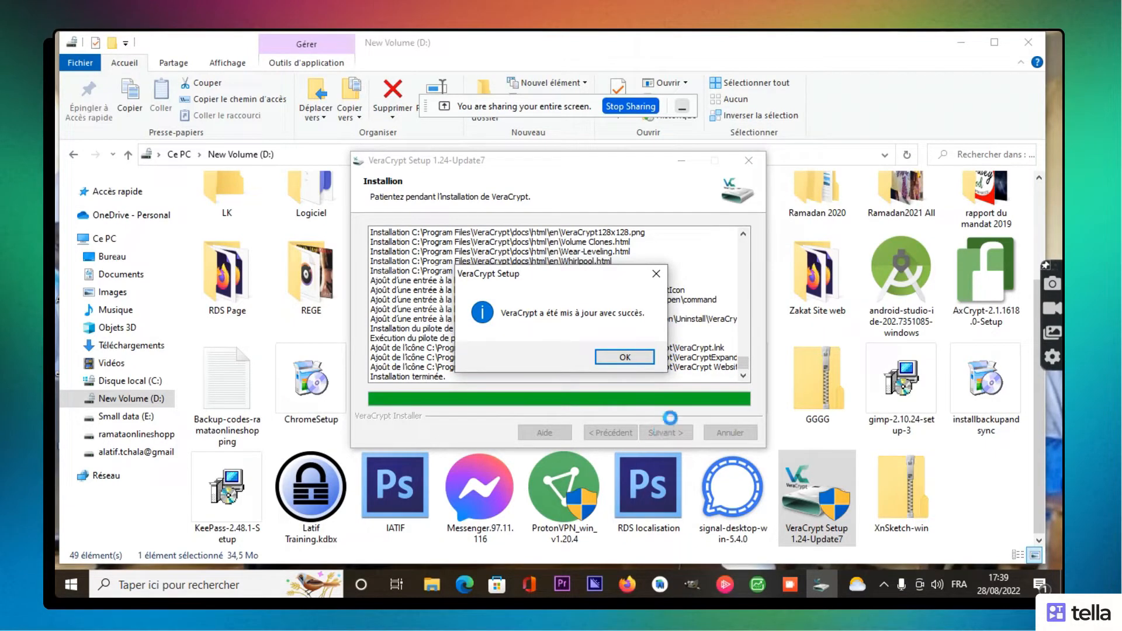
click(630, 363)
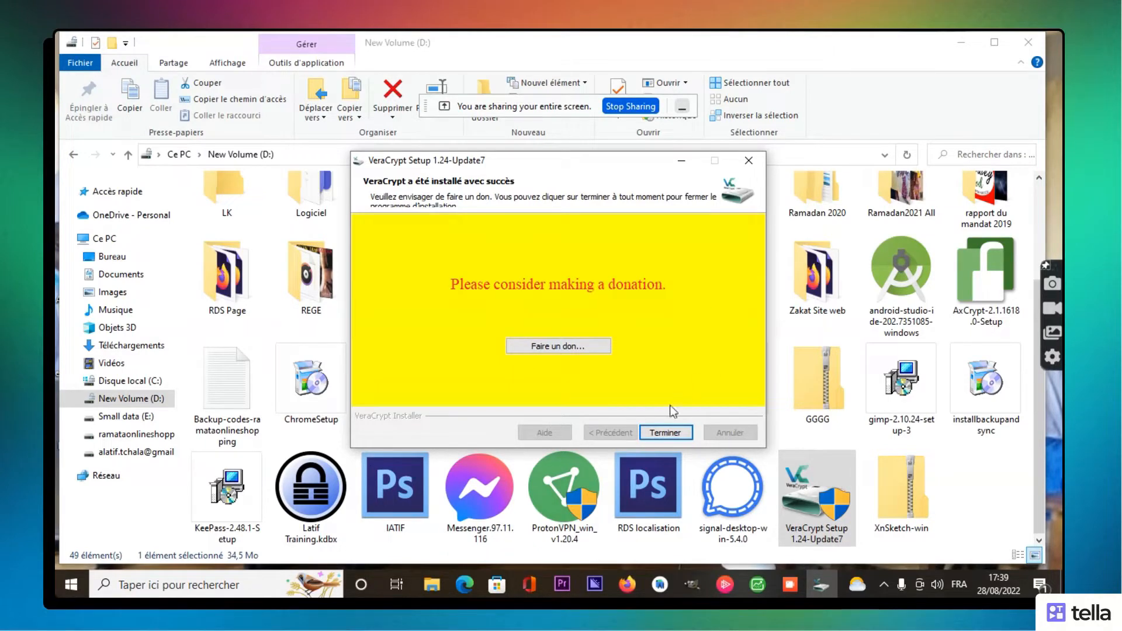
click(661, 433)
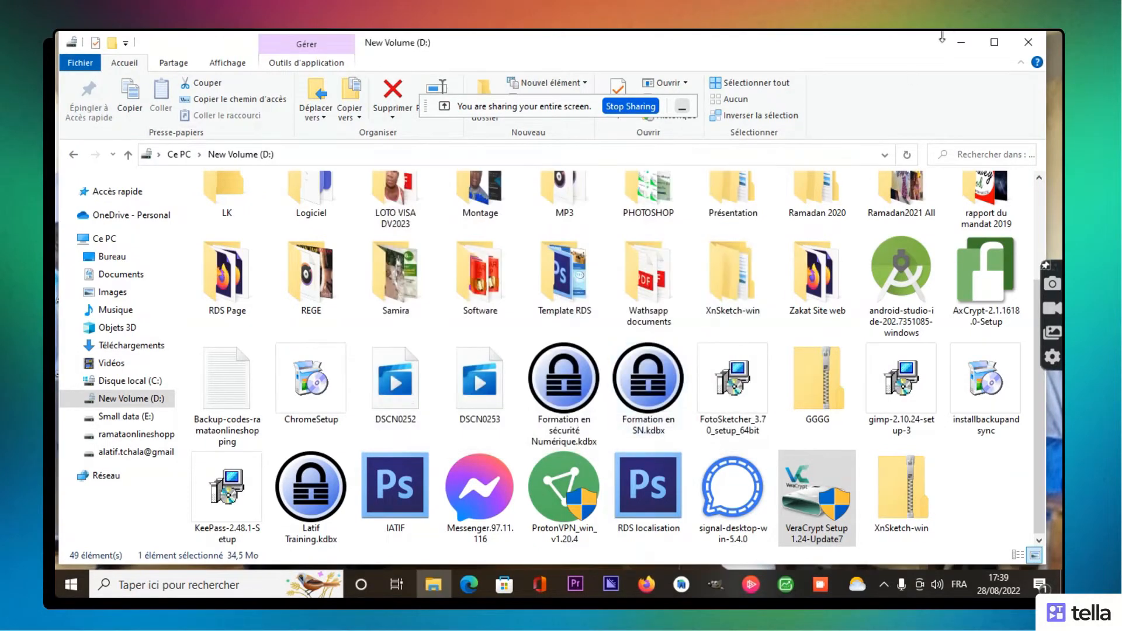
Step: Launch VeraCrypt from the Start menu's Récemment ajoutés list
click(961, 42)
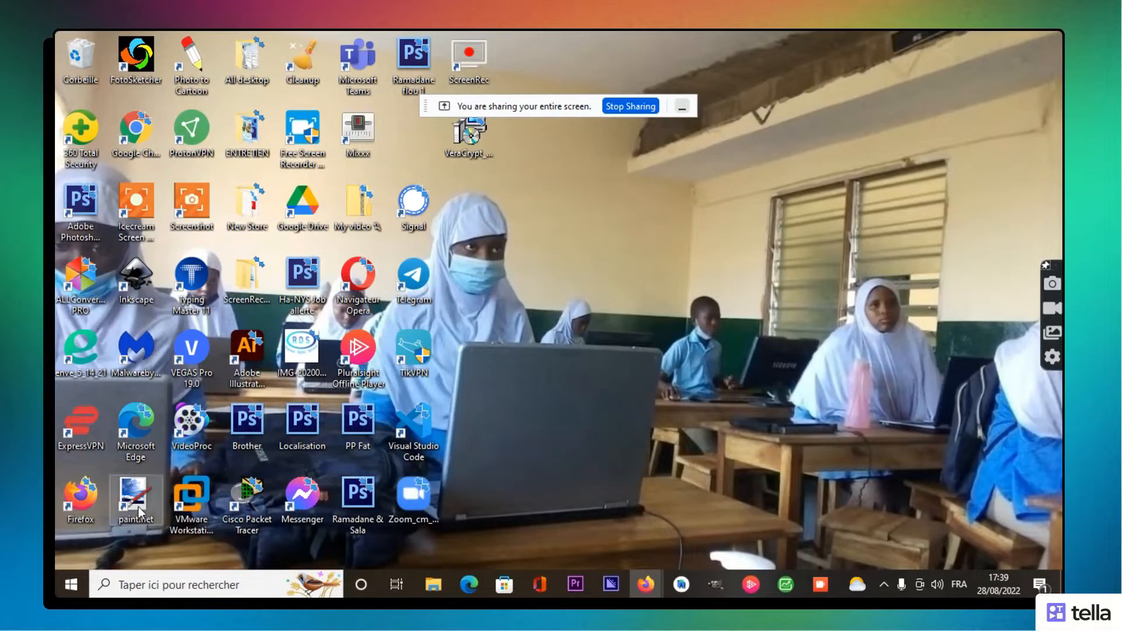
click(71, 584)
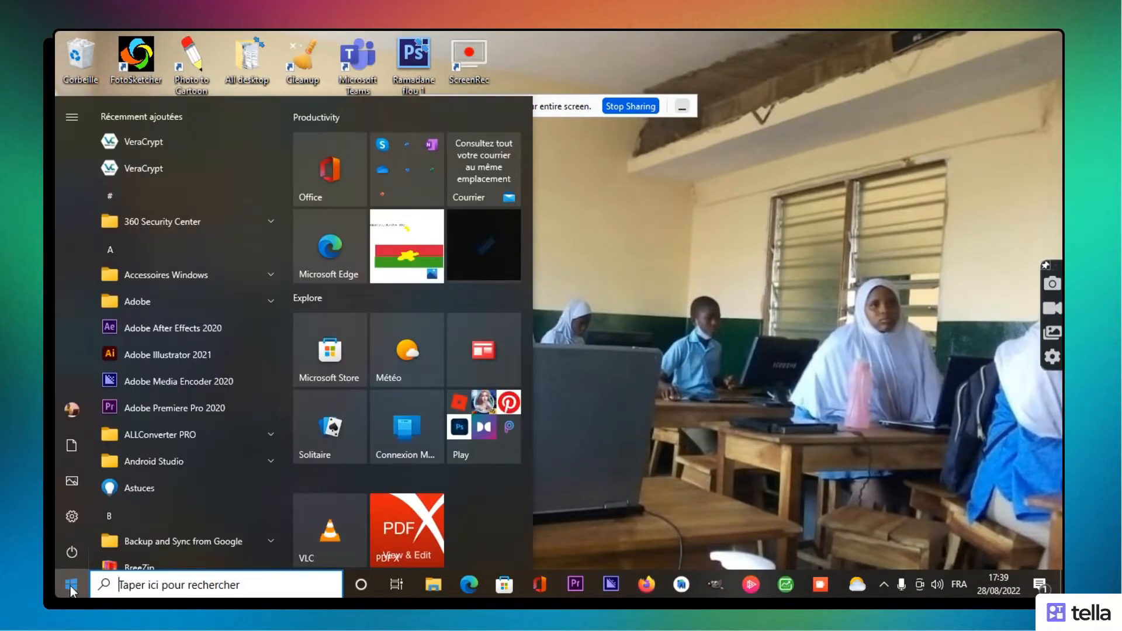
click(187, 143)
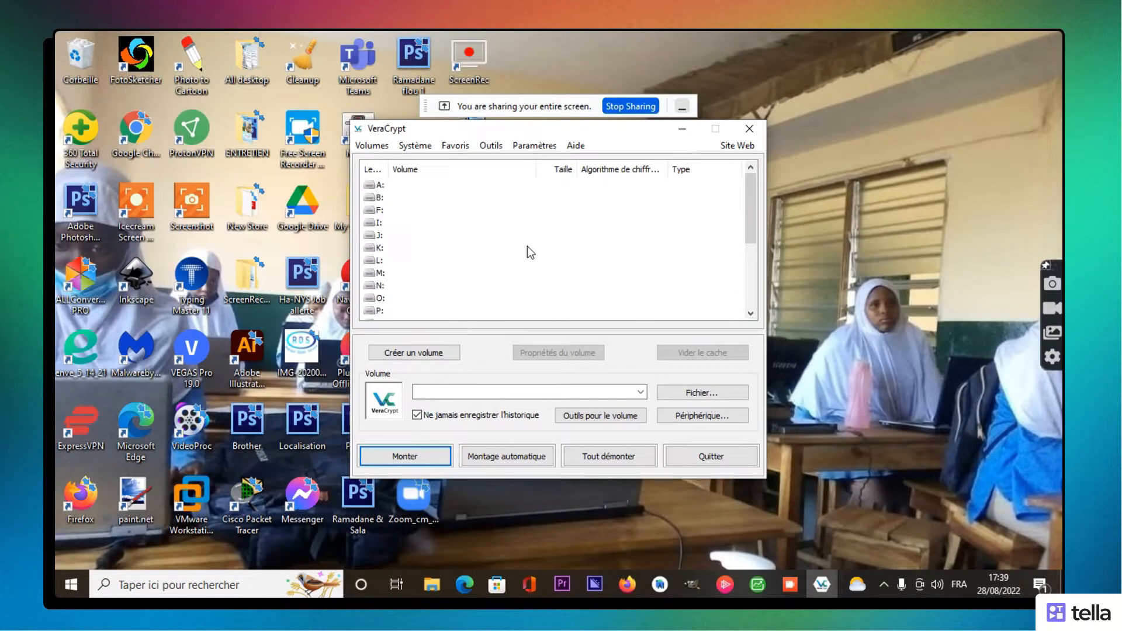
Step: Open the Créer un volume wizard from VeraCrypt's main window
mouse_move(752, 217)
mouse_down()
mouse_move(758, 274)
mouse_move(753, 198)
mouse_up()
click(438, 353)
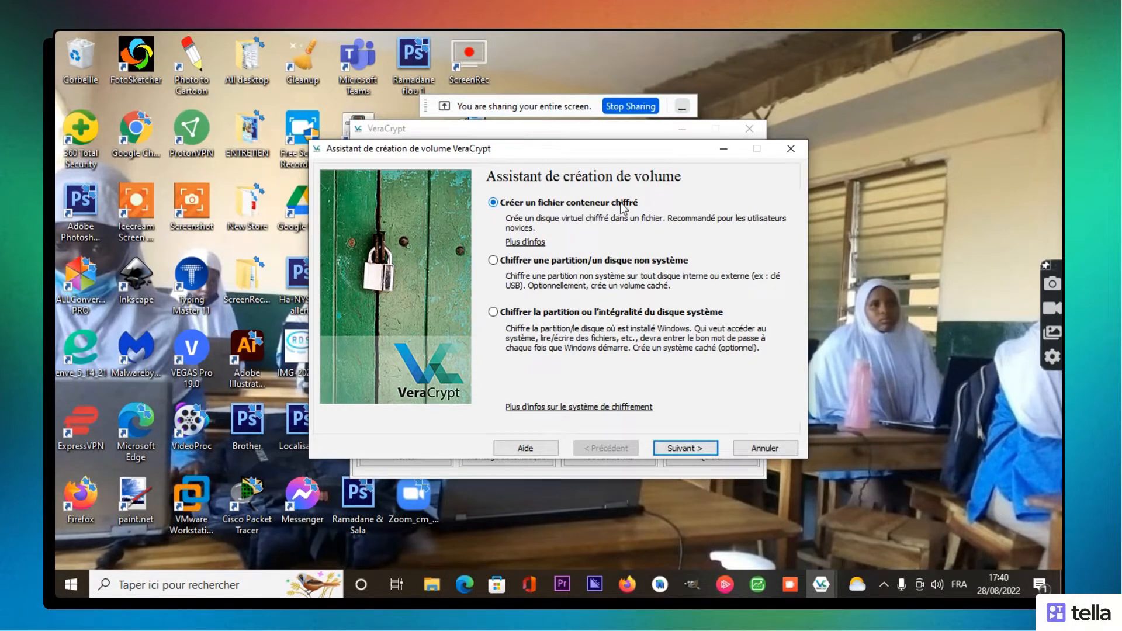
Step: Choose an encrypted file container of type Volume VeraCrypt caché in Mode normal
click(688, 449)
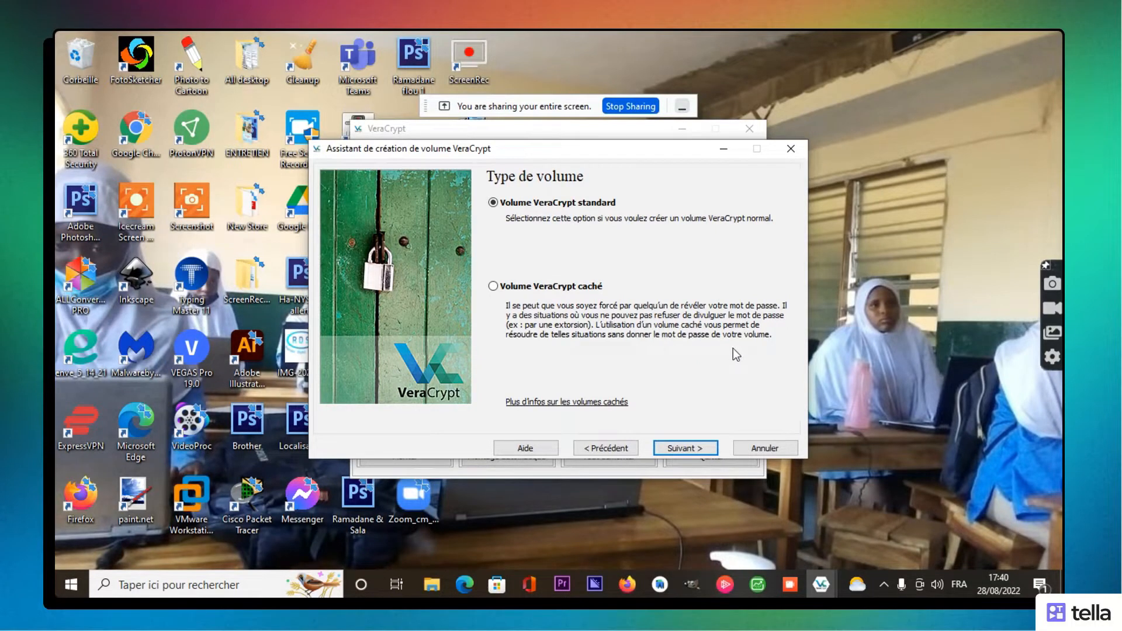
click(494, 286)
click(683, 453)
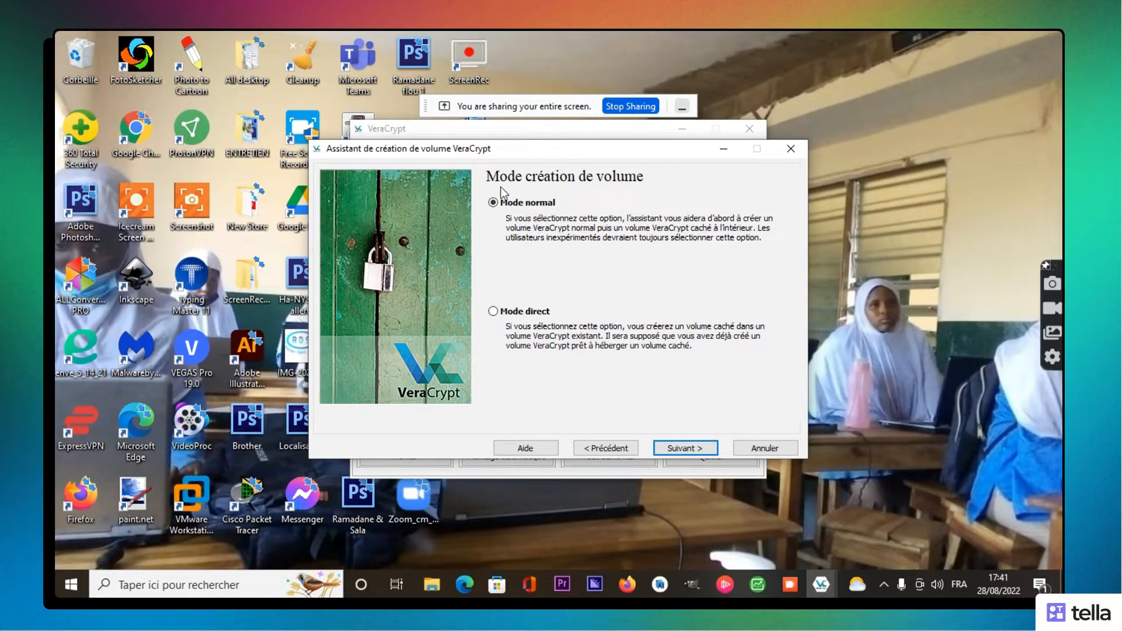
click(680, 449)
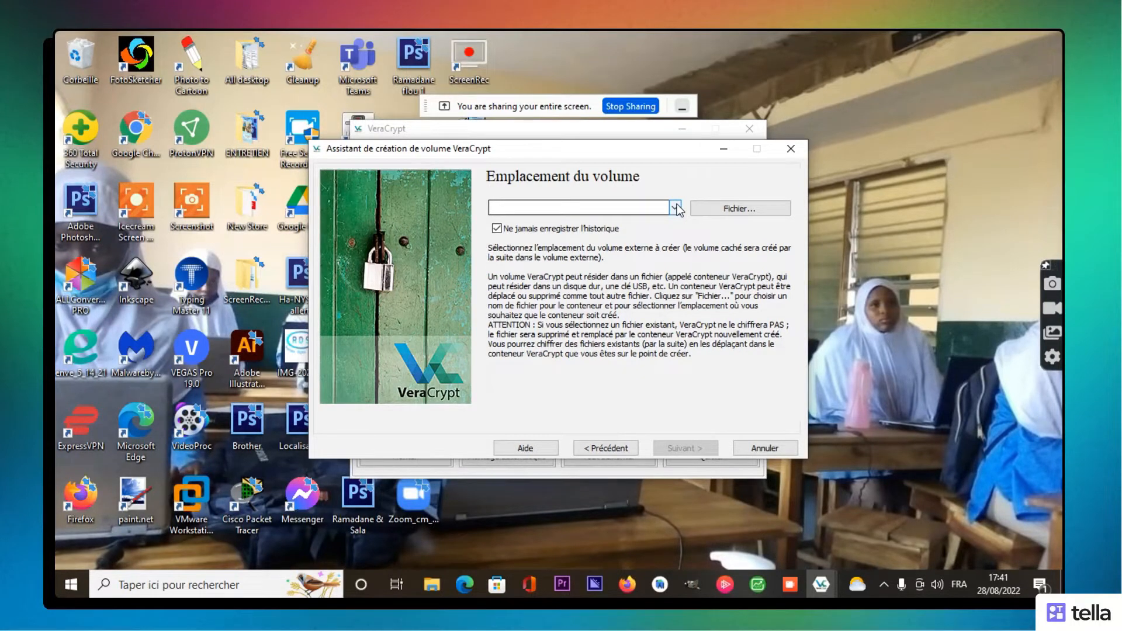
Step: Create a folder named TEST on the Bureau in the file dialog and open it
click(720, 211)
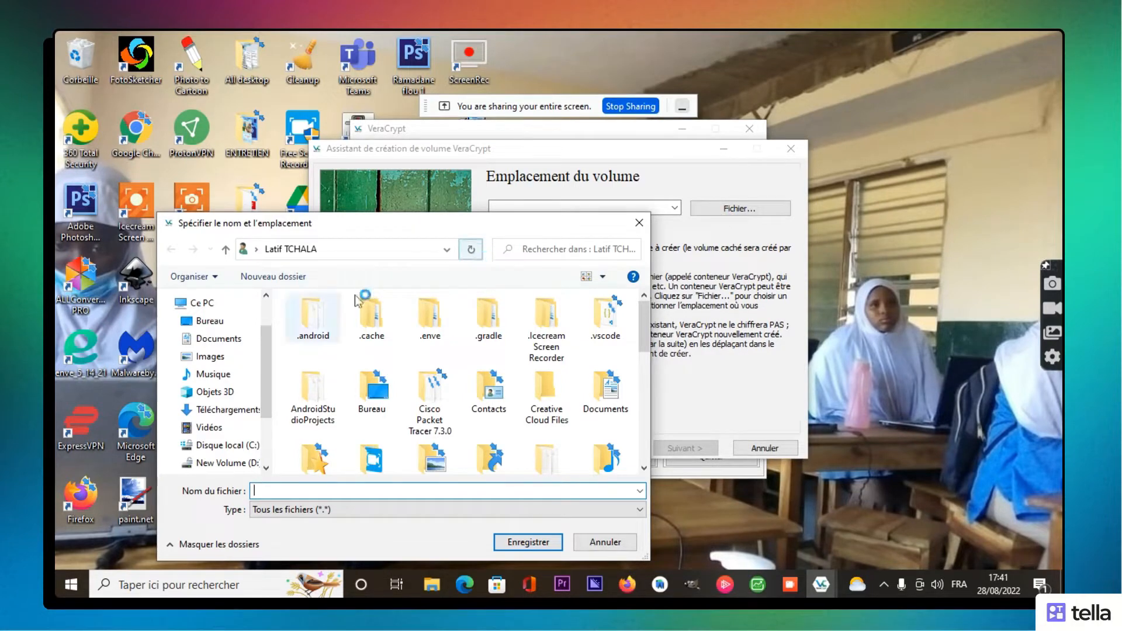
click(234, 323)
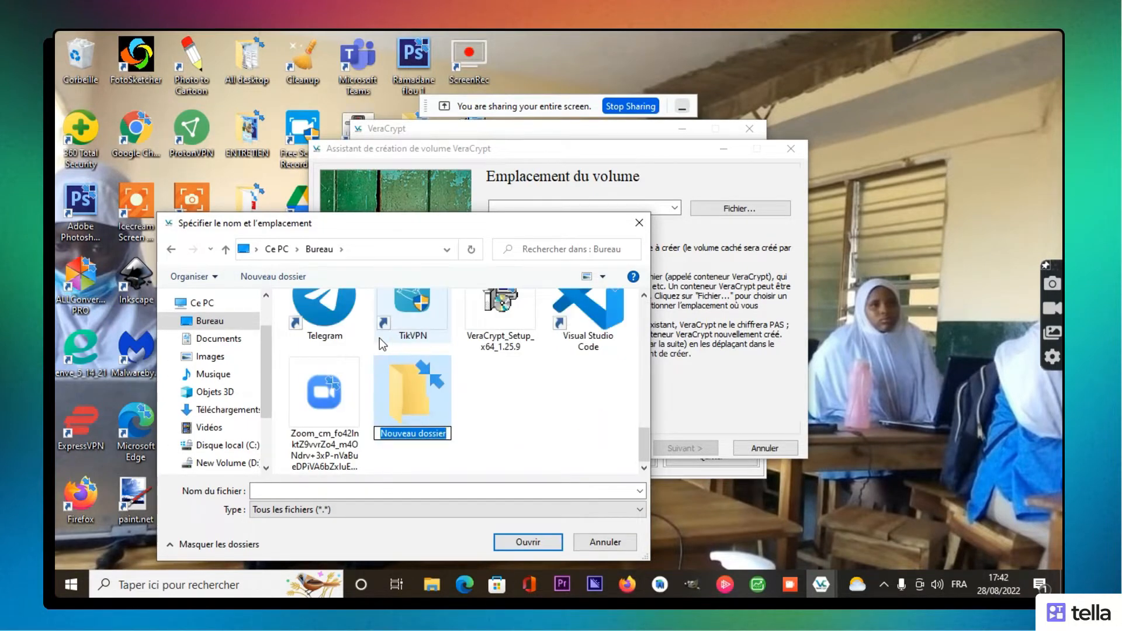
text(TEST)
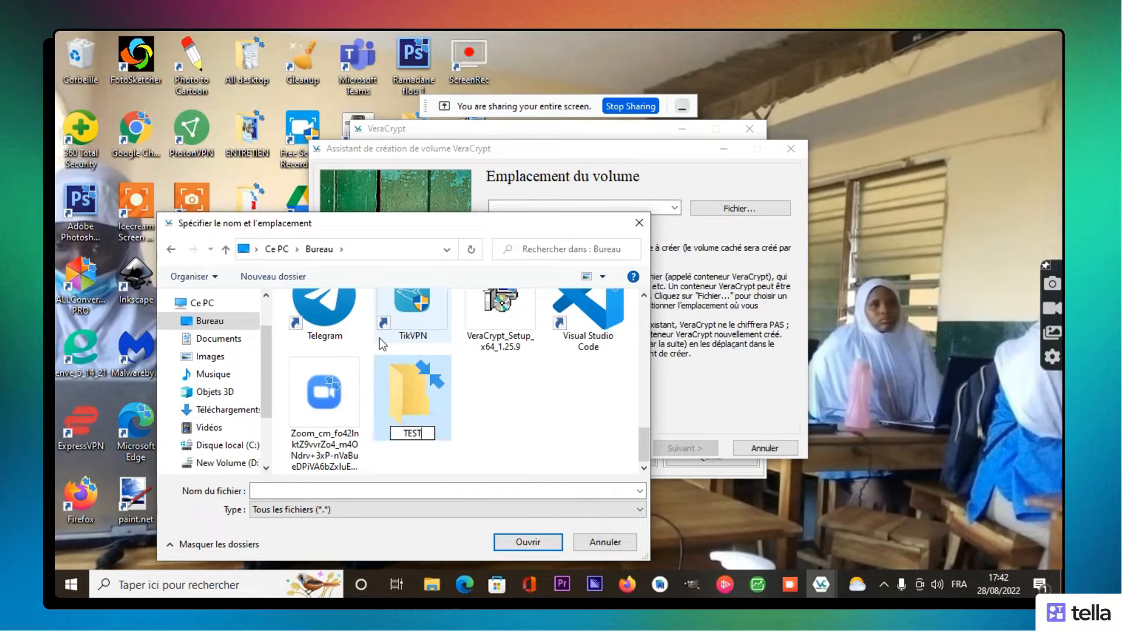
key(Return)
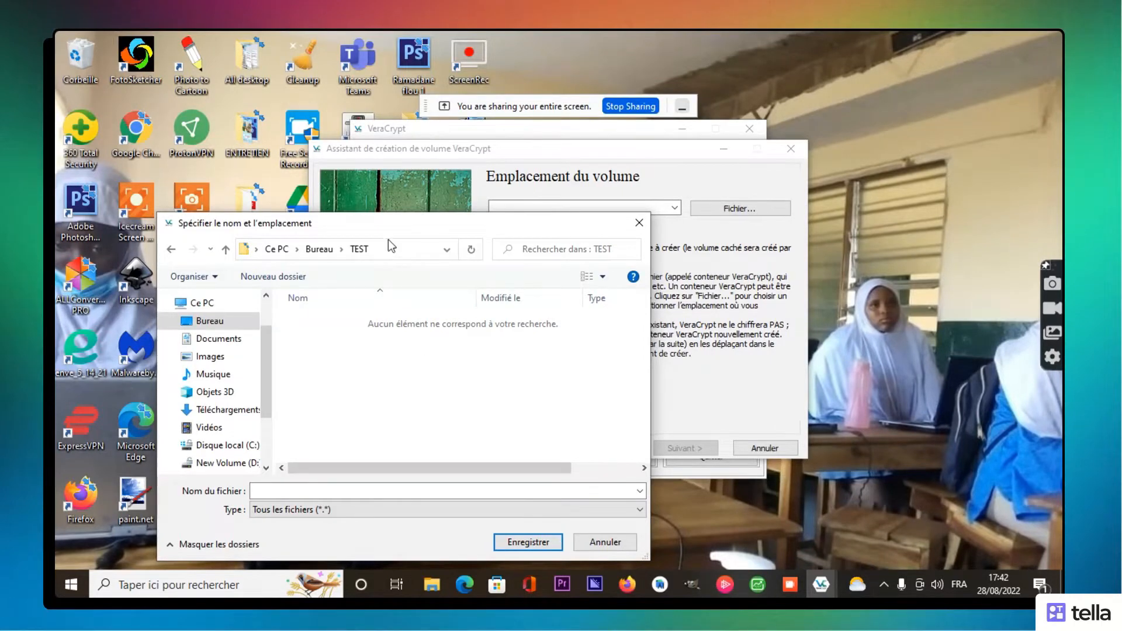
Step: Copy the desktop image IMG-20200727-WA0027 into the TEST folder and select it there
drag(380, 224, 660, 255)
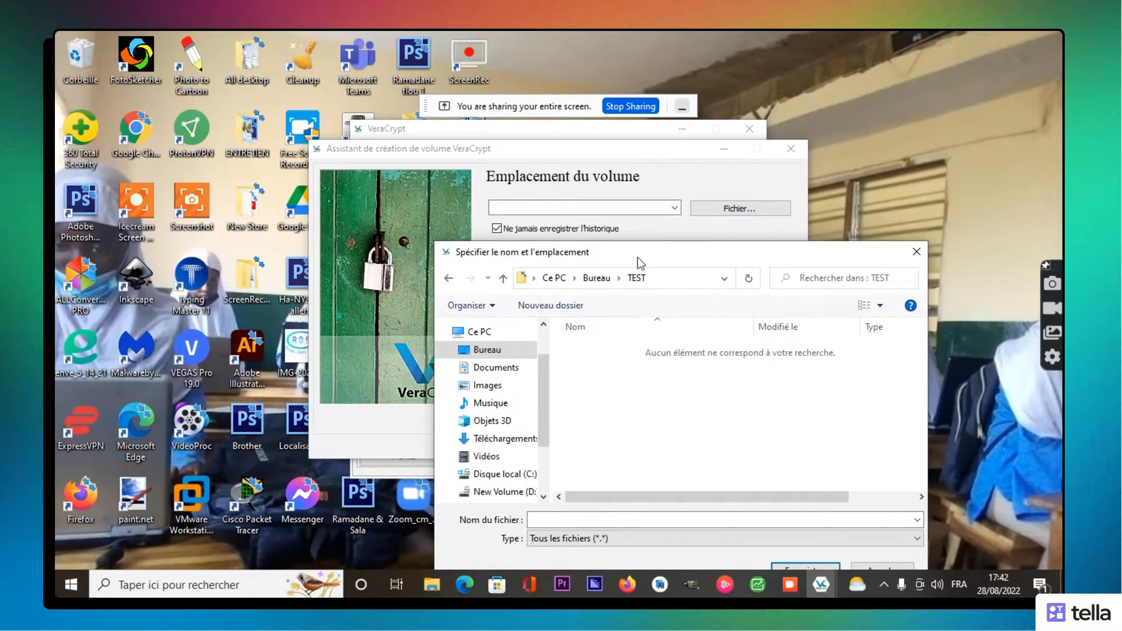
drag(638, 257, 660, 254)
click(588, 152)
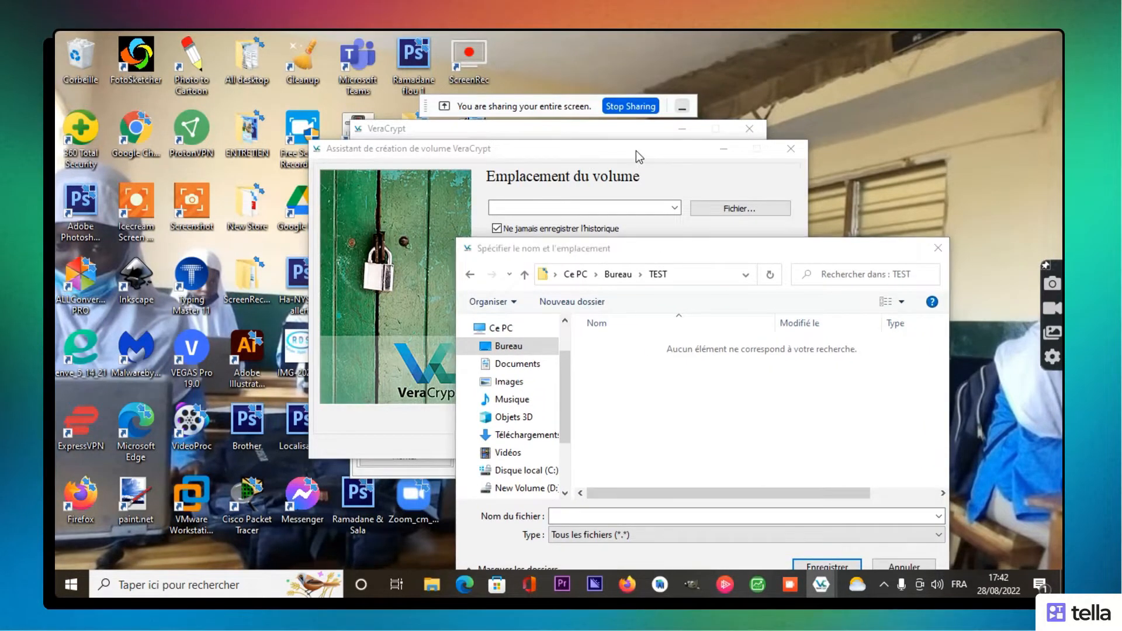
drag(653, 250, 654, 225)
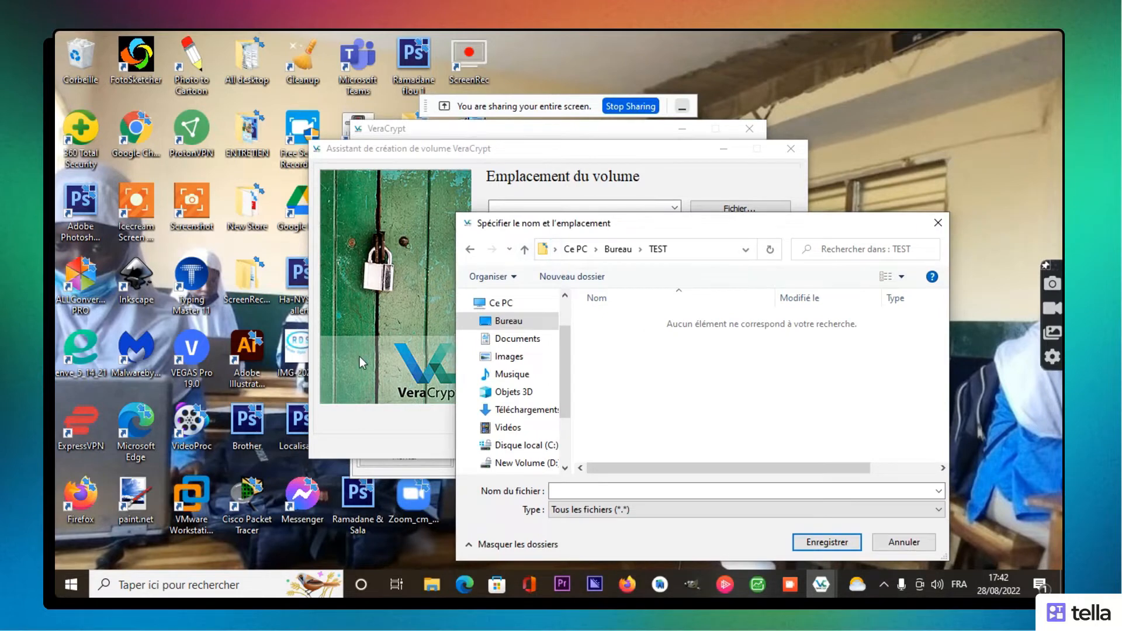
click(289, 356)
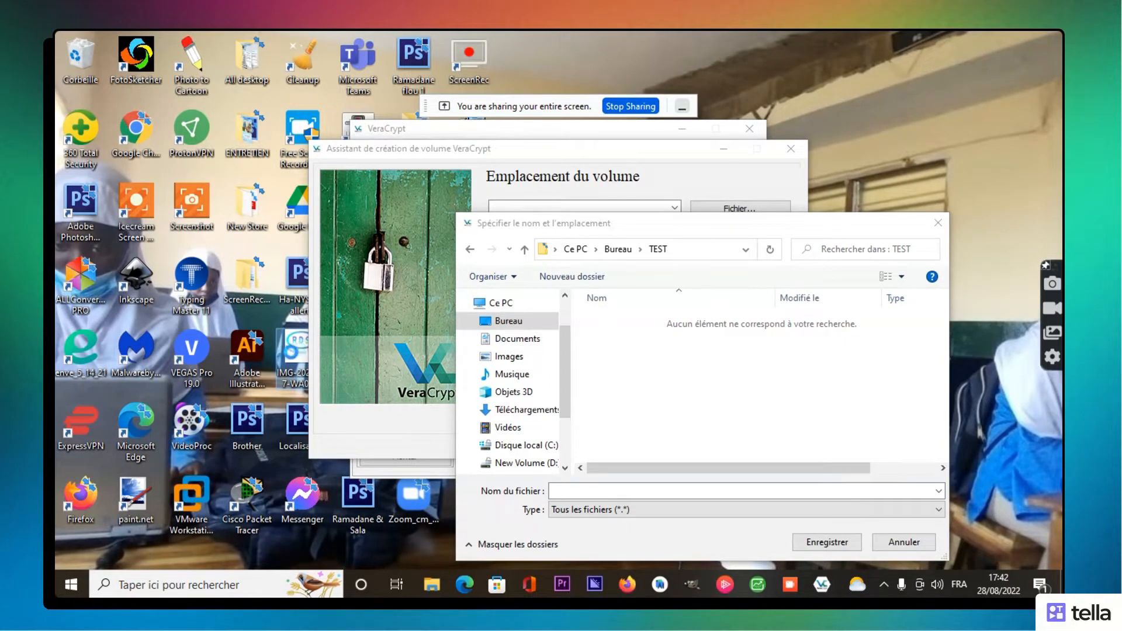
right_click(291, 352)
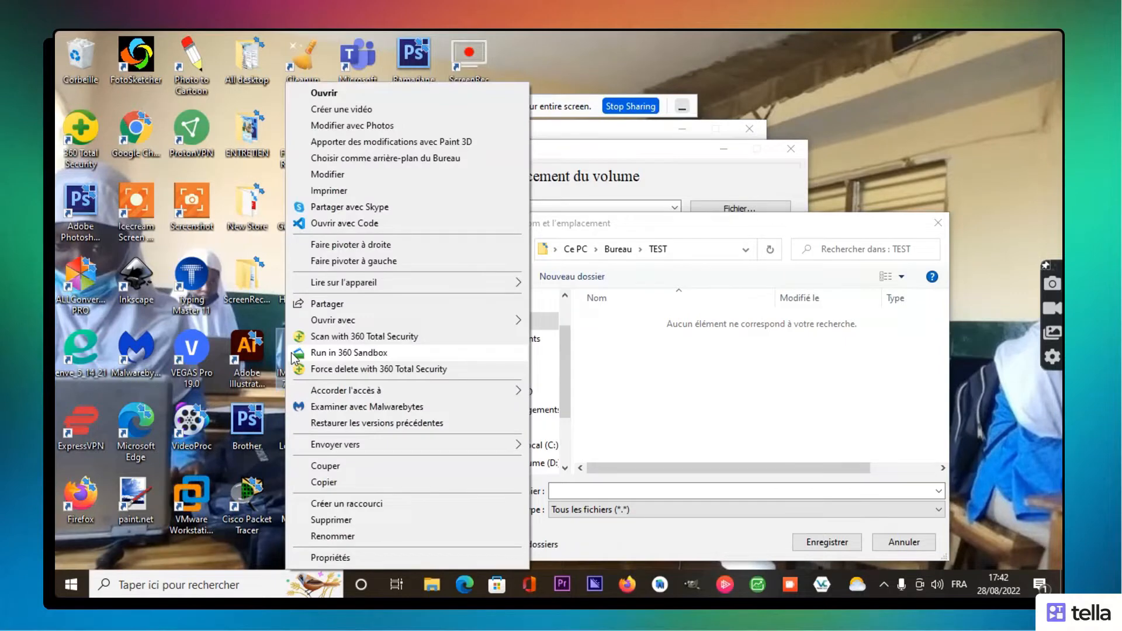
click(345, 480)
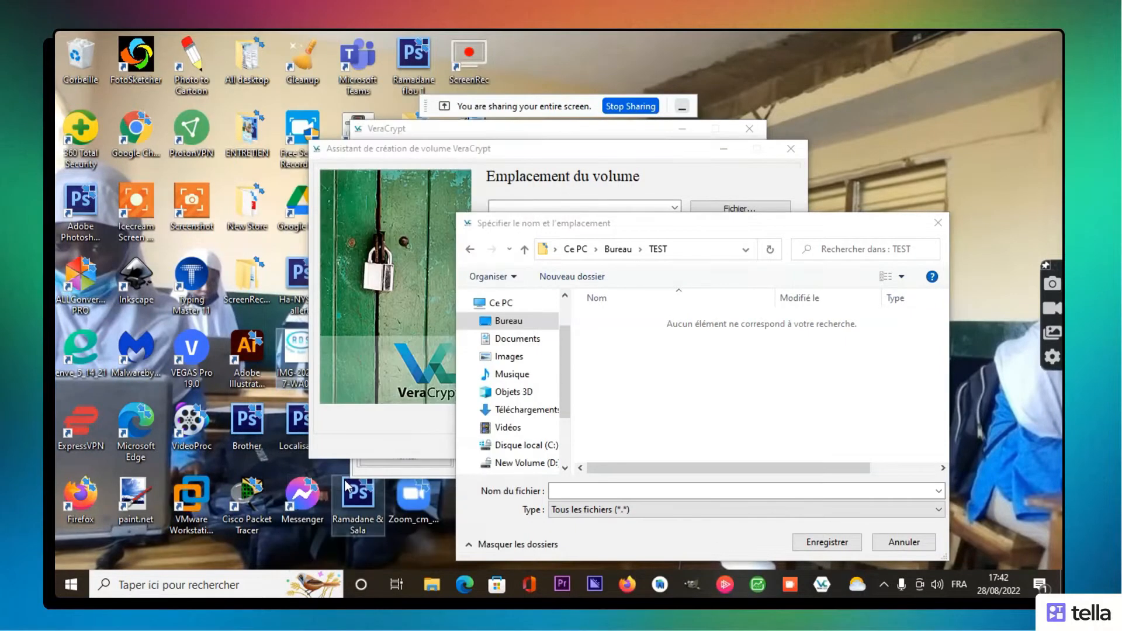
click(724, 355)
right_click(722, 350)
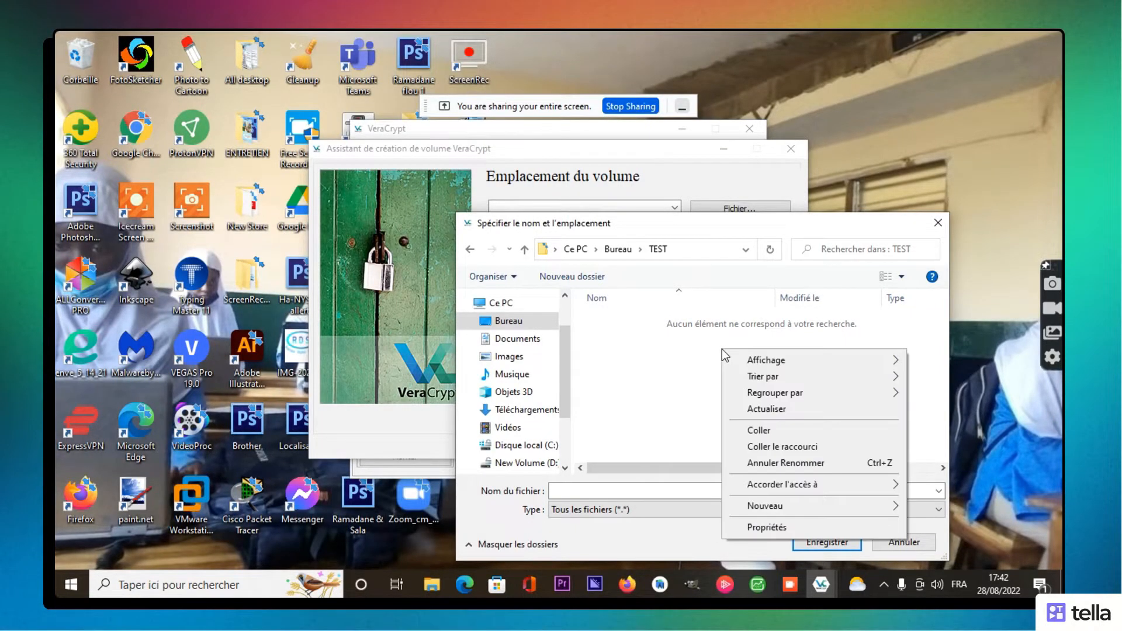
click(759, 429)
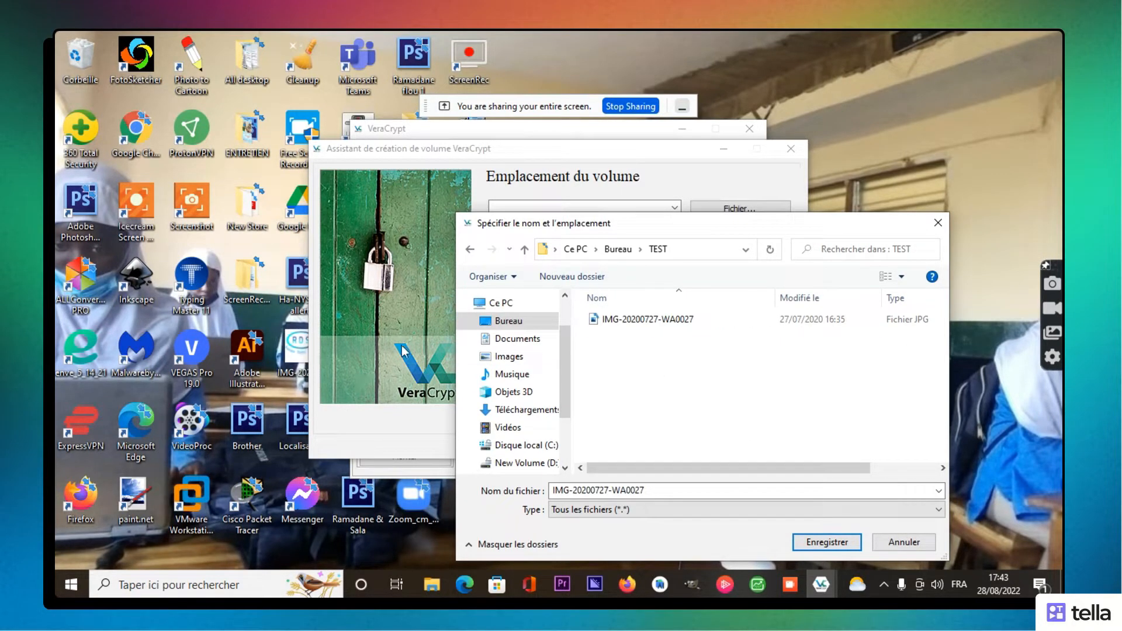
click(625, 316)
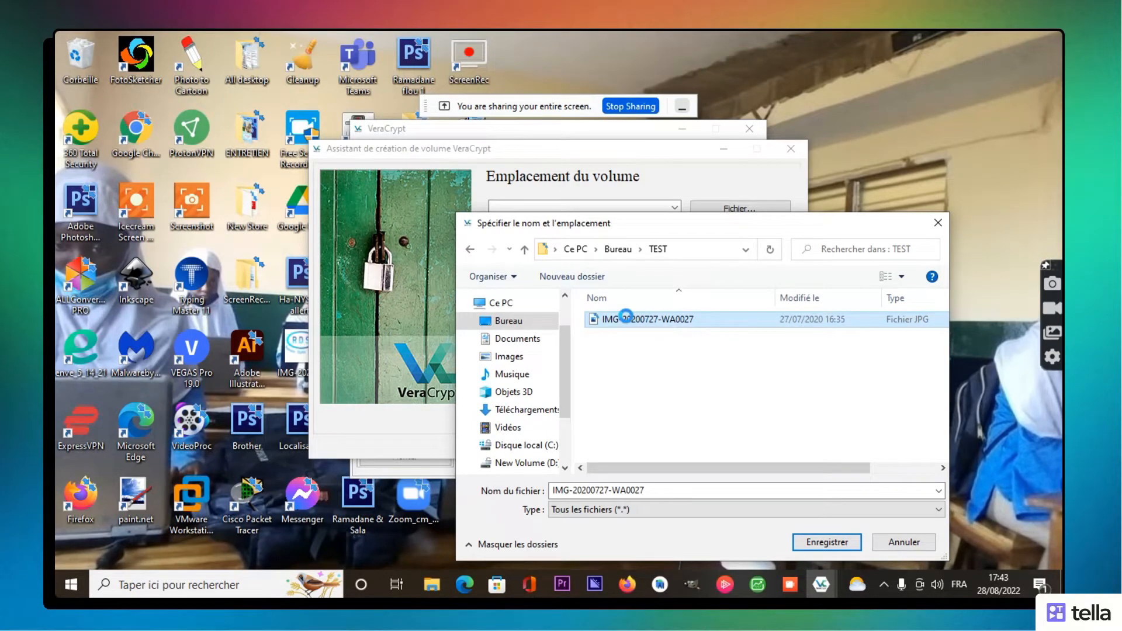
Step: Rename the copied image to RDS and pick it as the container file
right_click(626, 319)
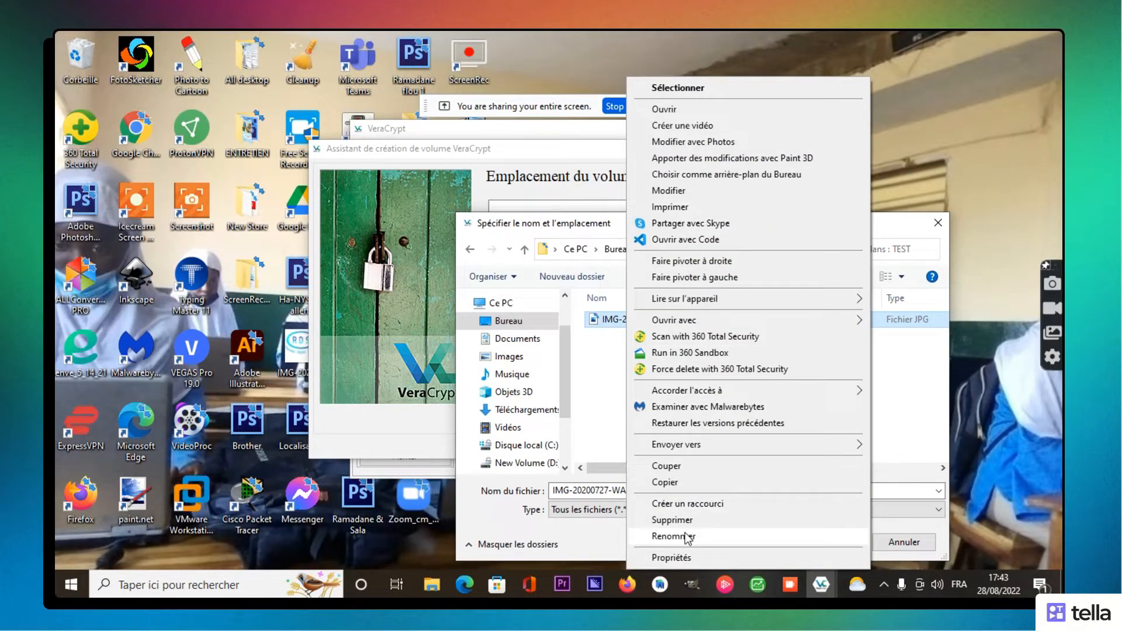
click(685, 536)
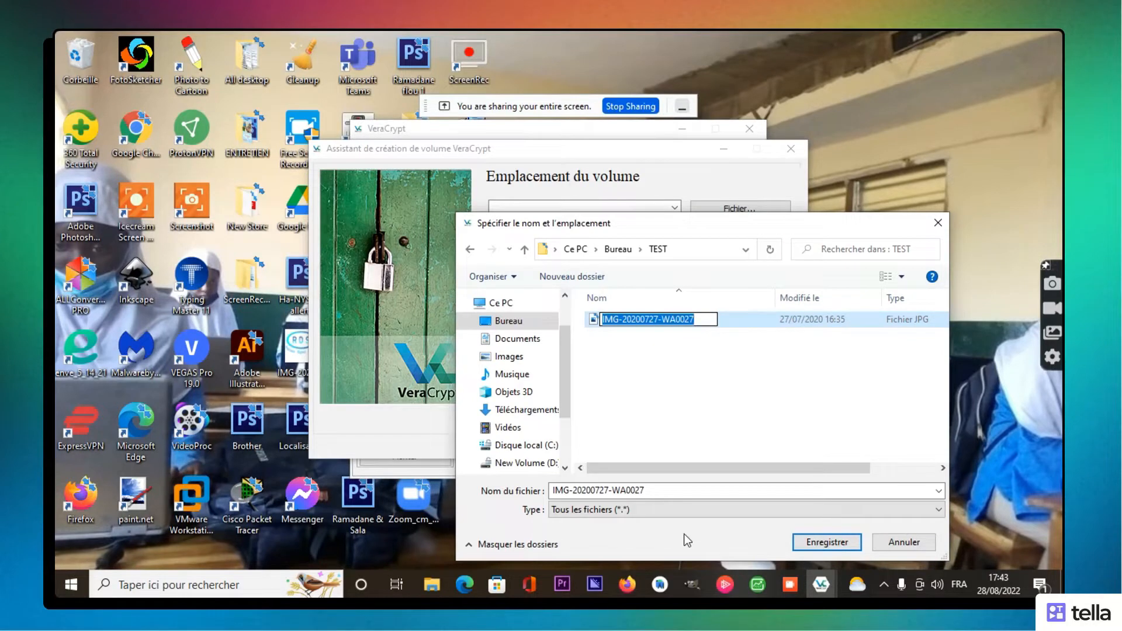
text(RDS)
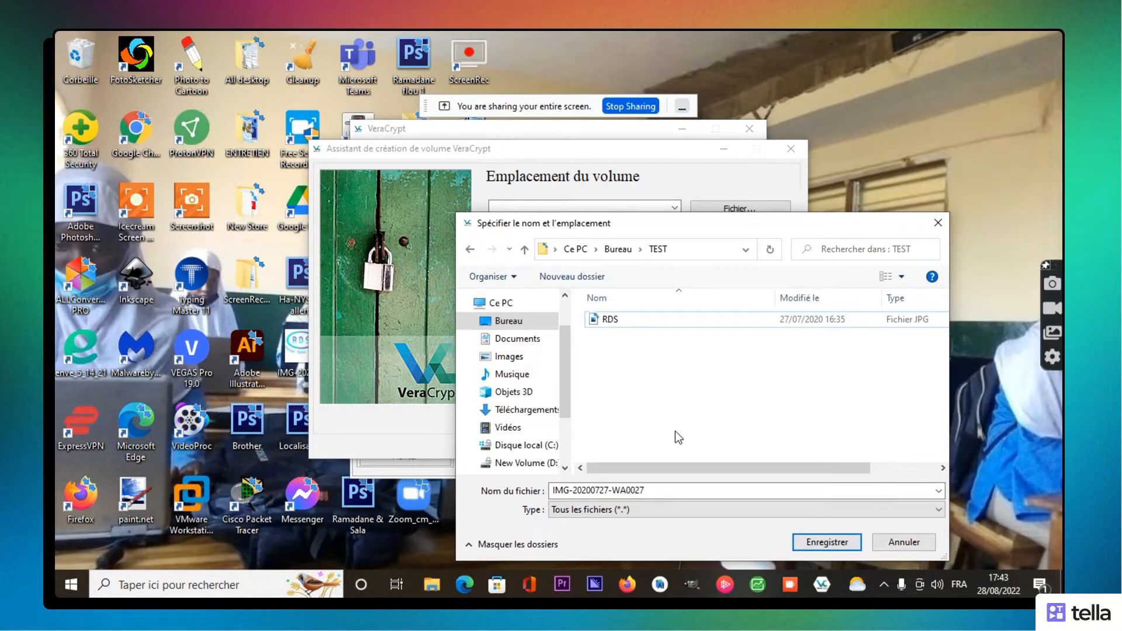
click(675, 321)
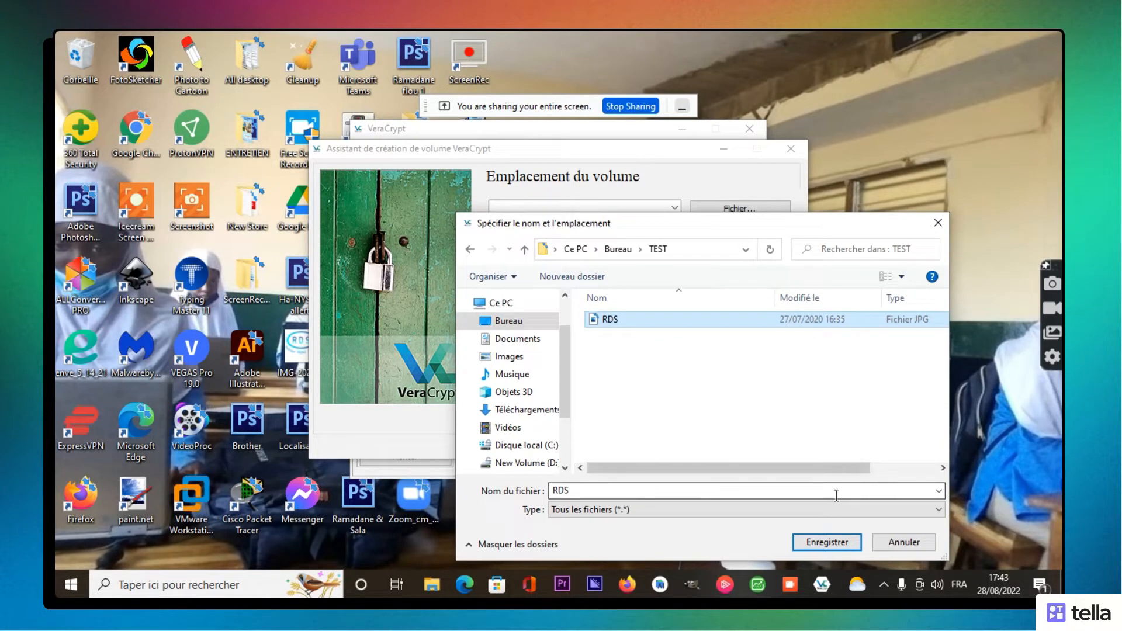
Step: Save TEST\RDS.jpg as the volume location, confirming replacement of the existing file
click(807, 541)
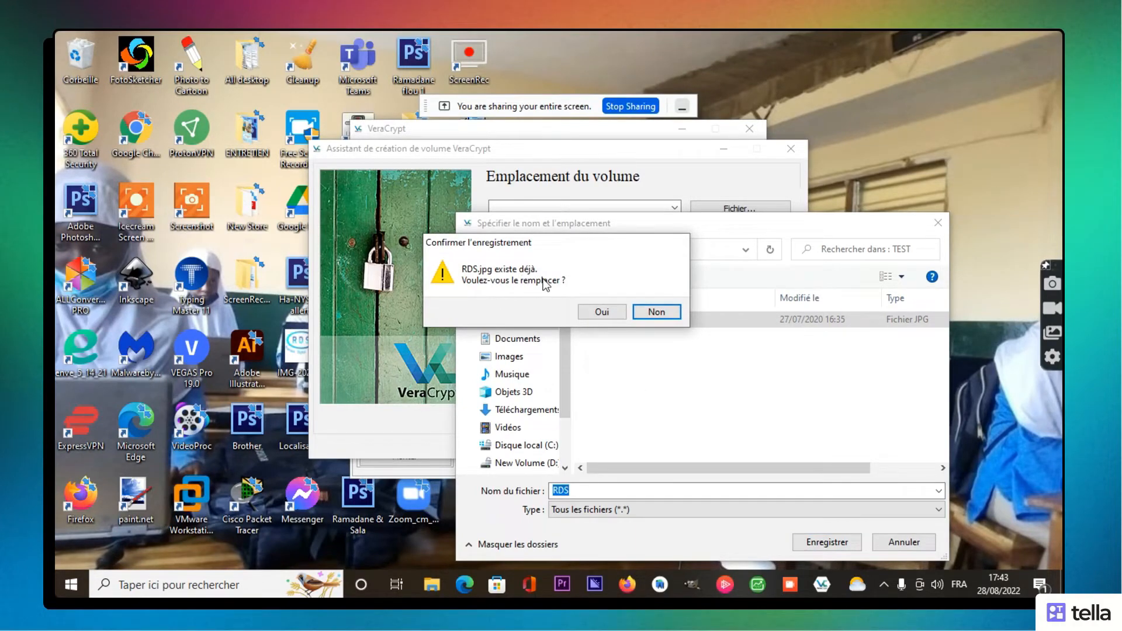
click(601, 313)
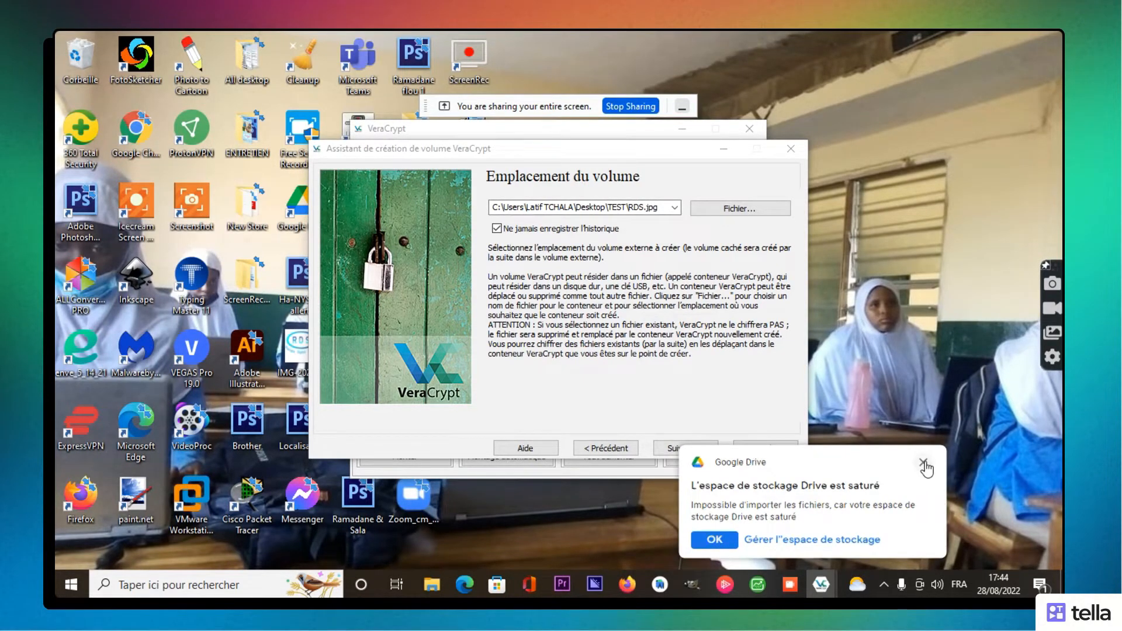
click(924, 464)
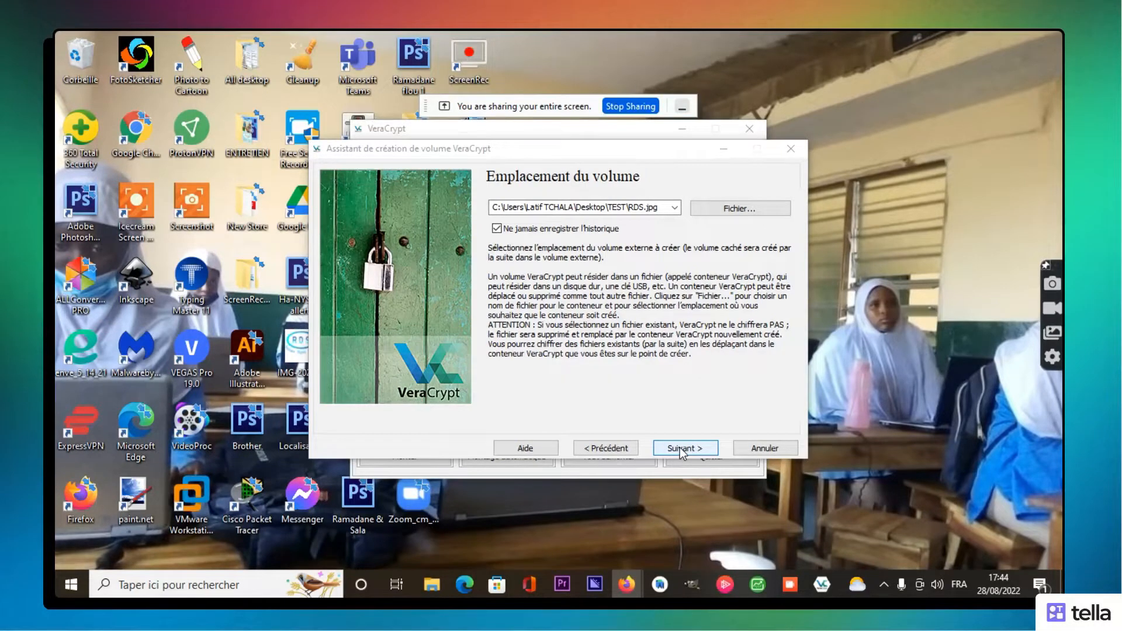
click(682, 448)
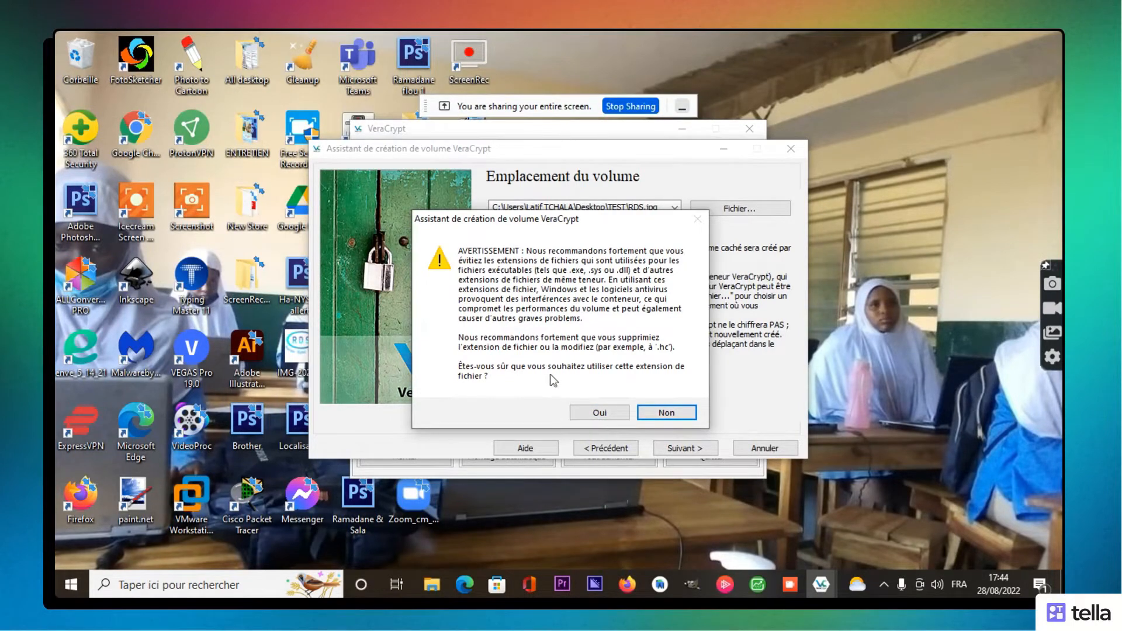
Step: Agree to keep the .jpg extension for the container file
click(604, 412)
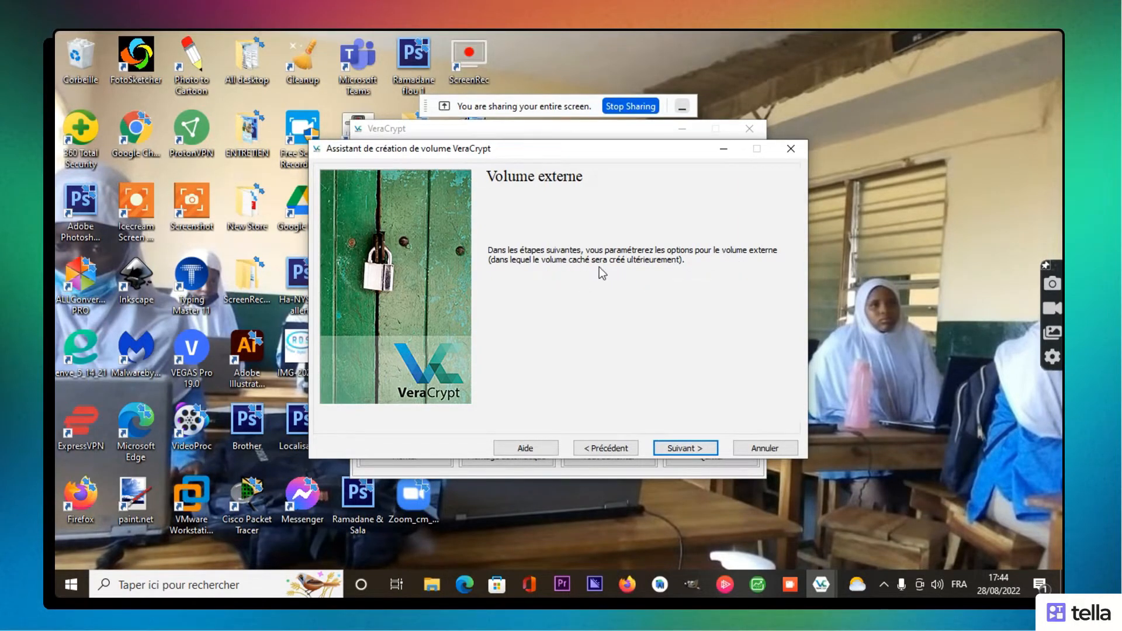
Step: Keep AES as the outer volume's encryption algorithm and SHA-512 as its hash
click(691, 447)
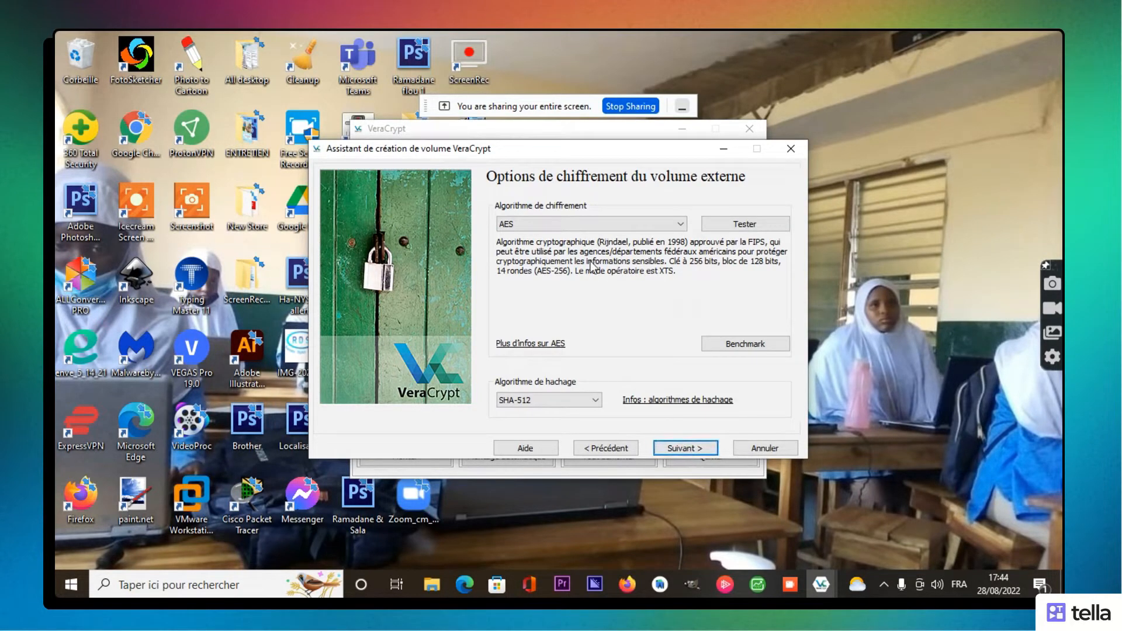
click(679, 226)
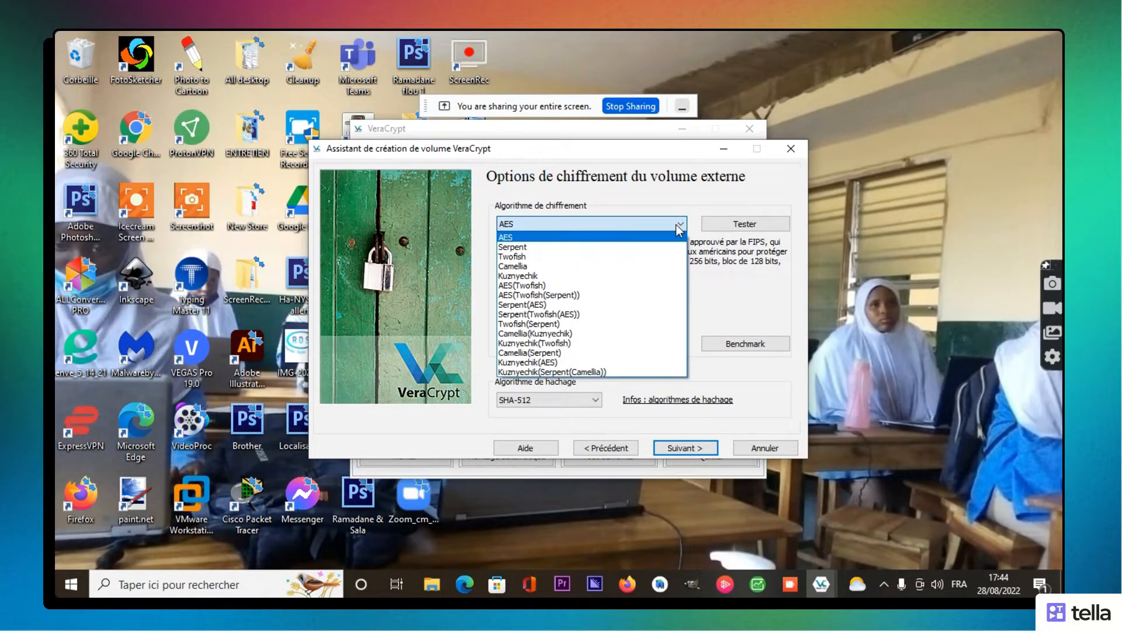
click(676, 225)
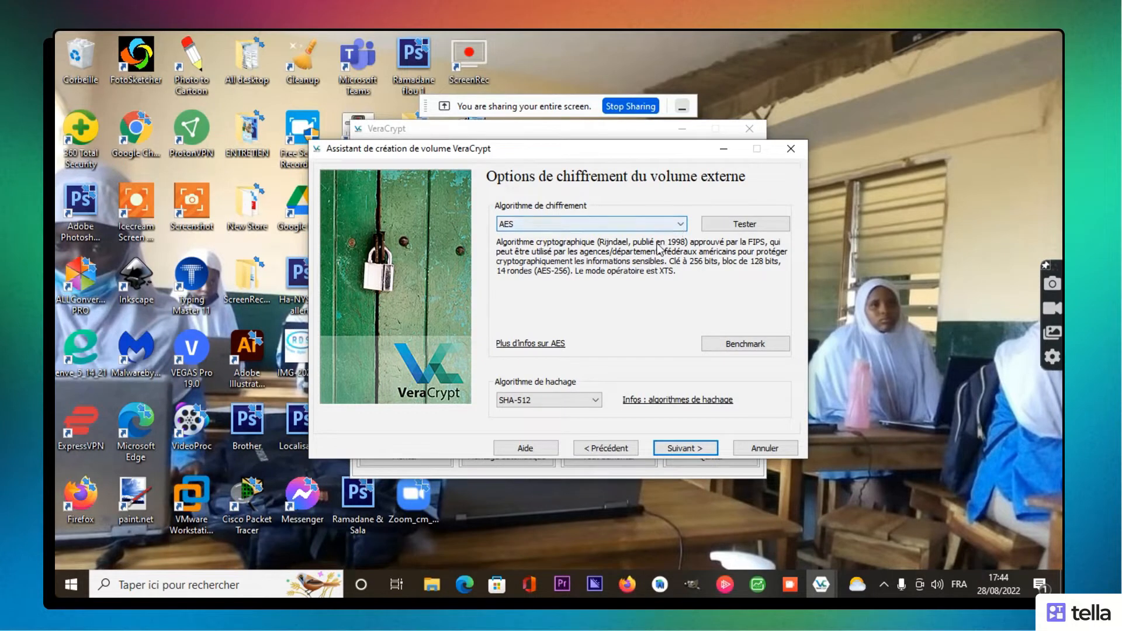
click(597, 401)
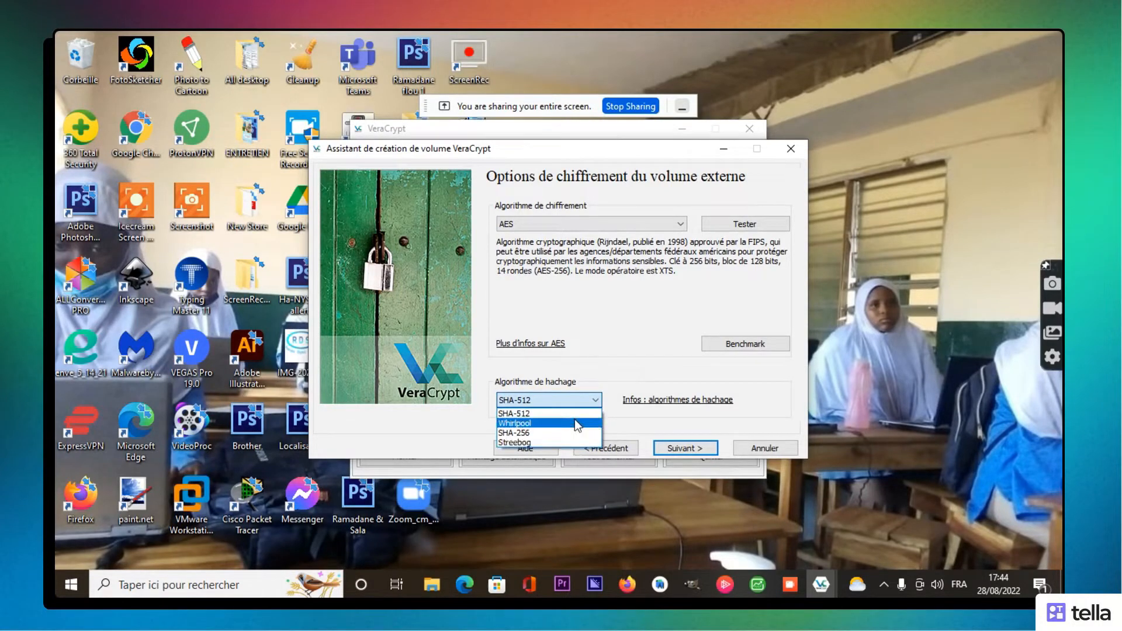
click(589, 401)
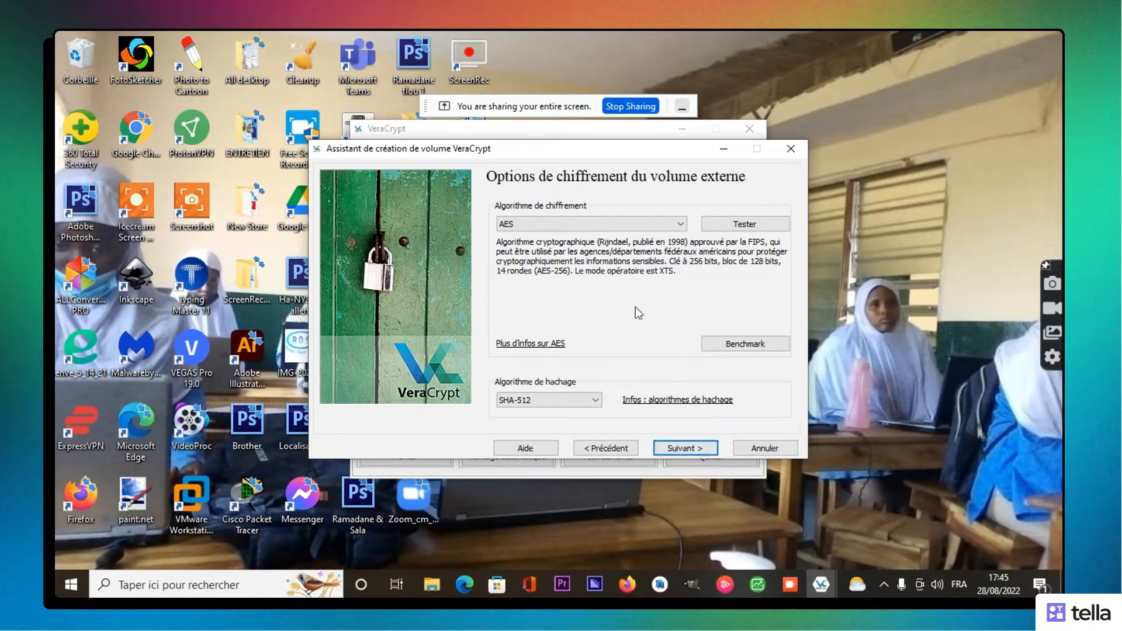
Step: Set the outer volume size to 250 Mo (megabytes) and continue to the password page
click(687, 449)
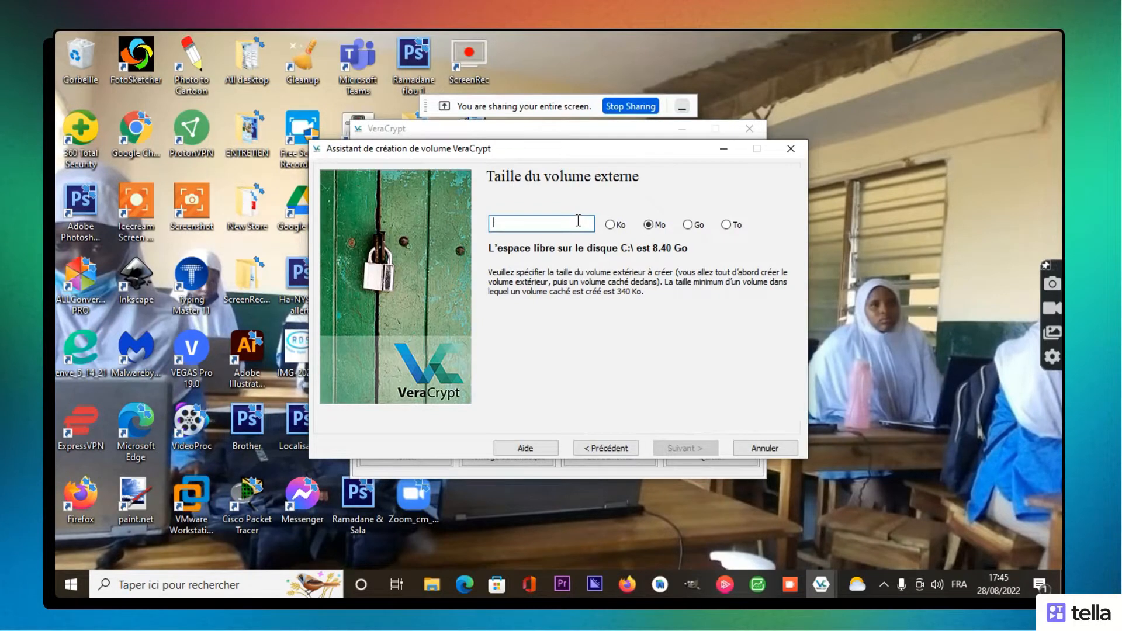
click(611, 225)
click(649, 226)
click(688, 225)
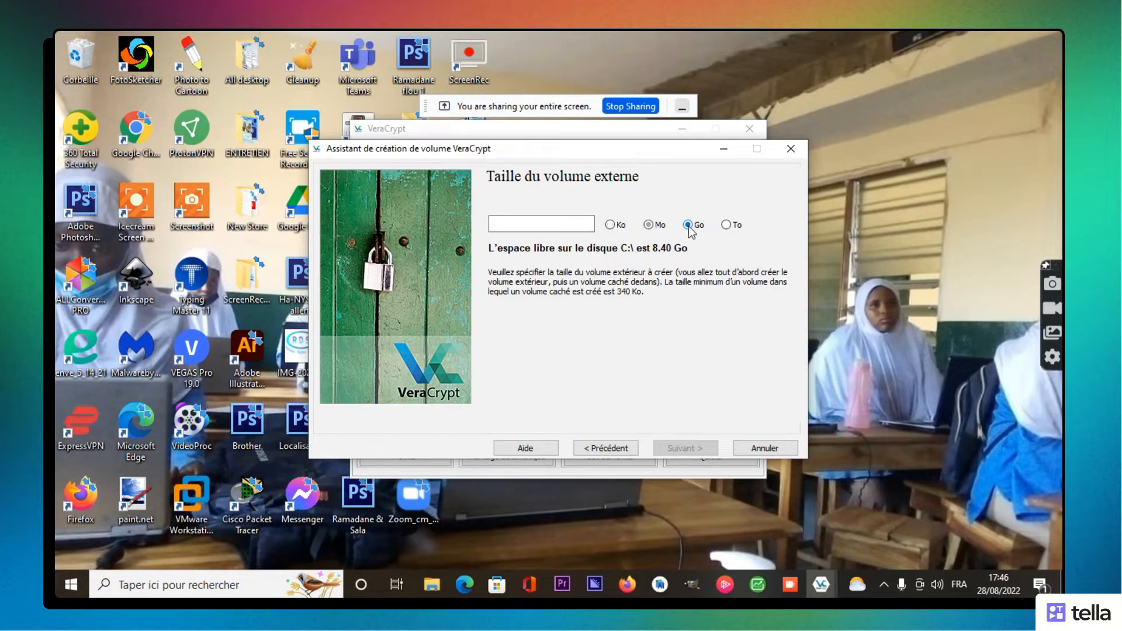
click(727, 226)
click(651, 227)
click(566, 227)
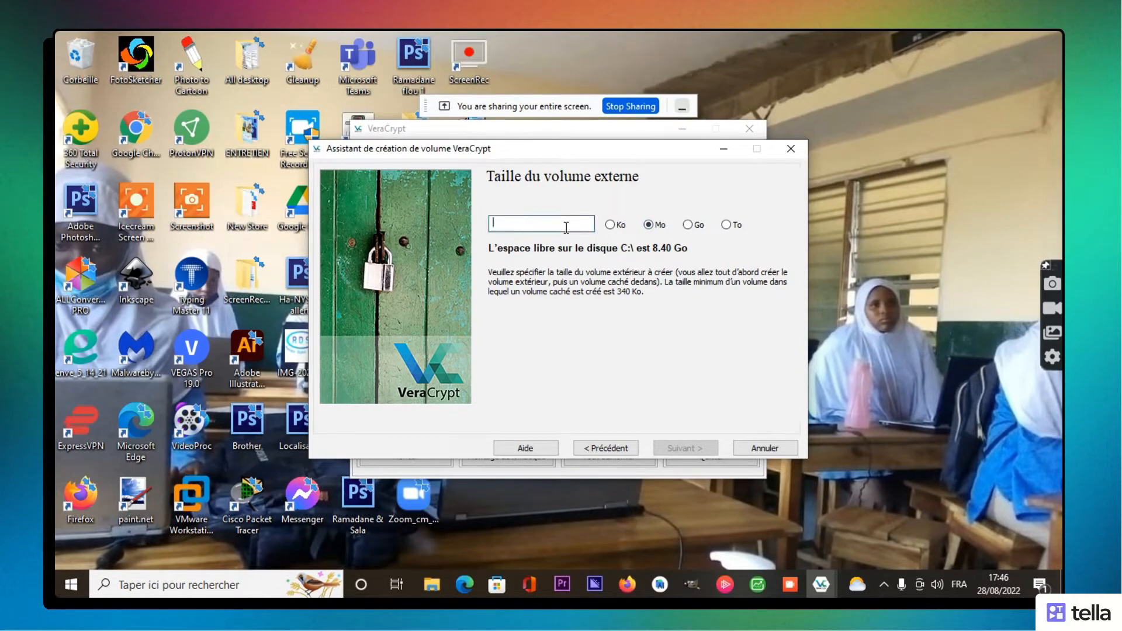
text(250)
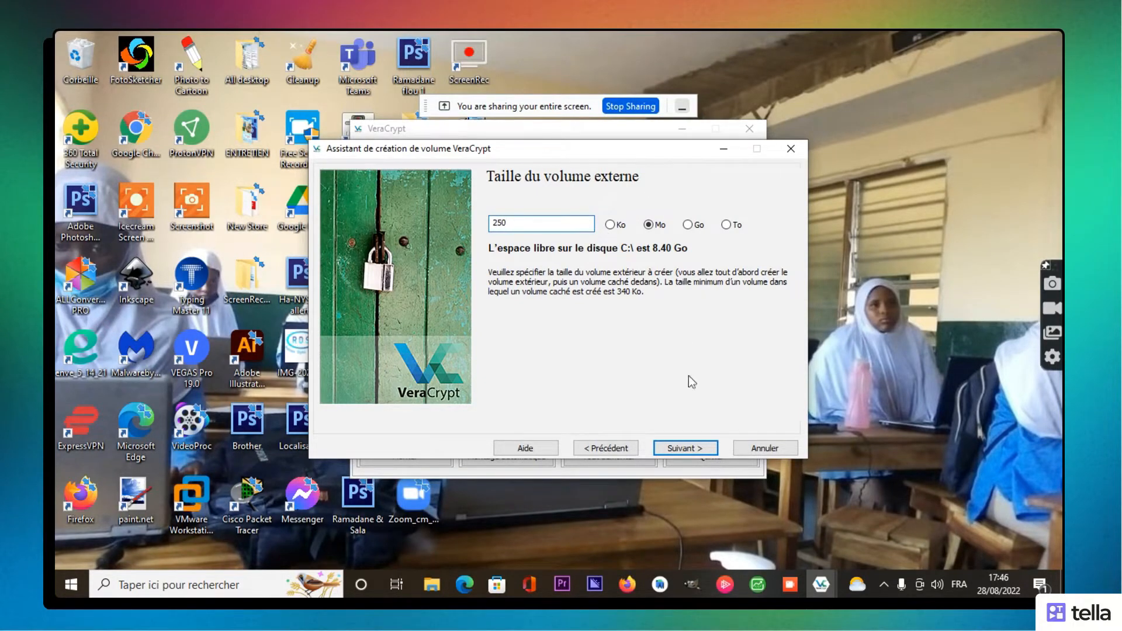
click(685, 451)
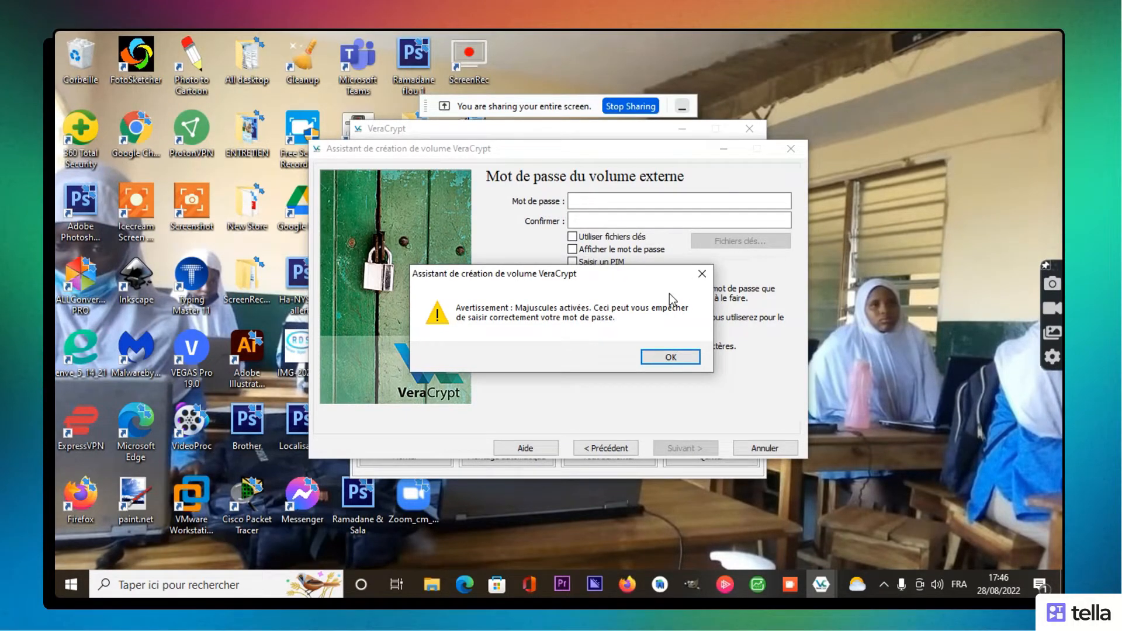
Step: Dismiss the Caps Lock warning, then enter the outer volume password and confirm it
click(695, 281)
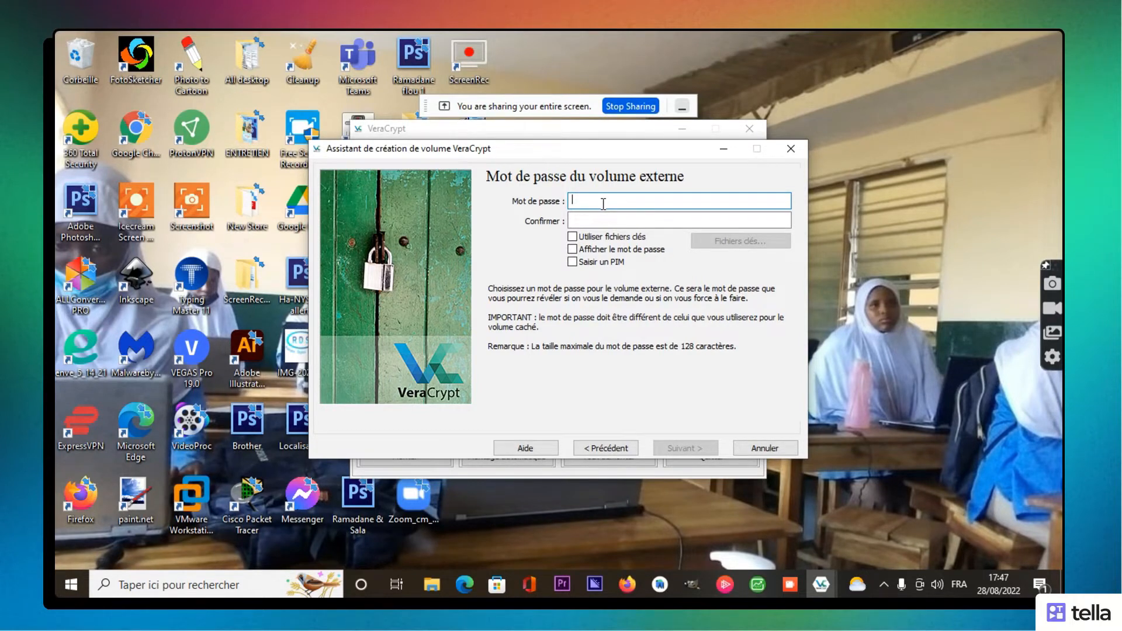
text(******)
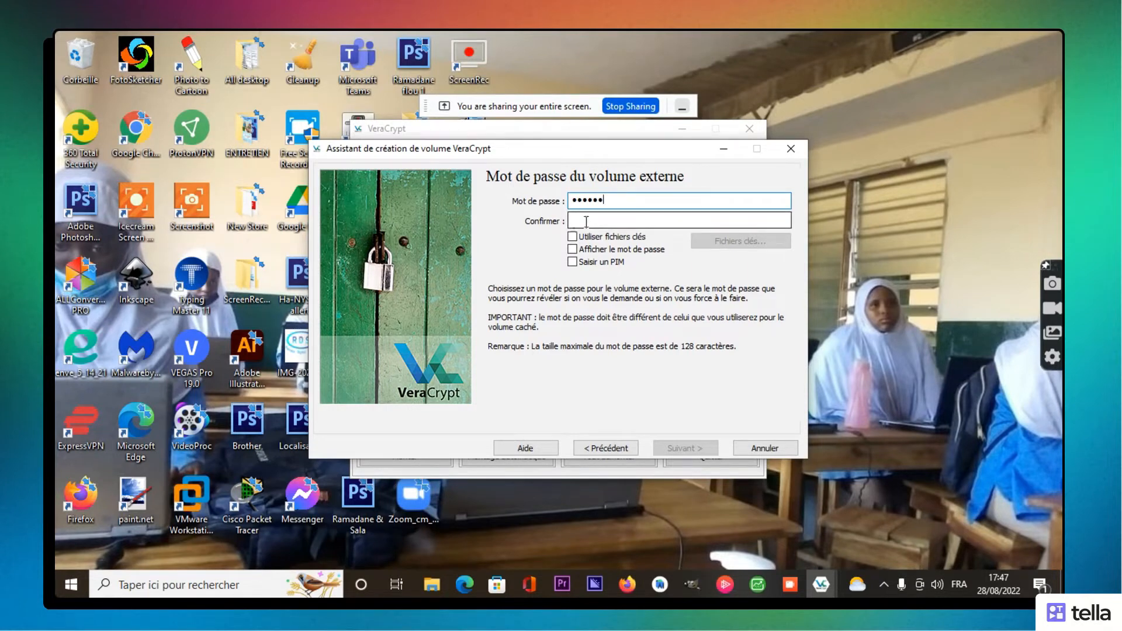
click(587, 221)
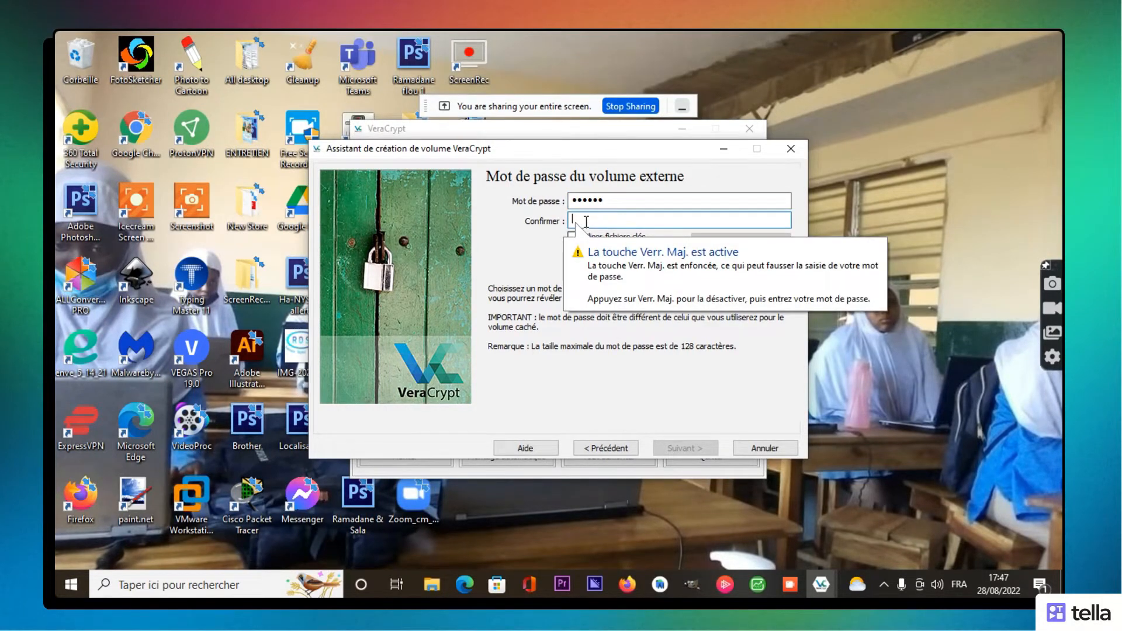
text(******)
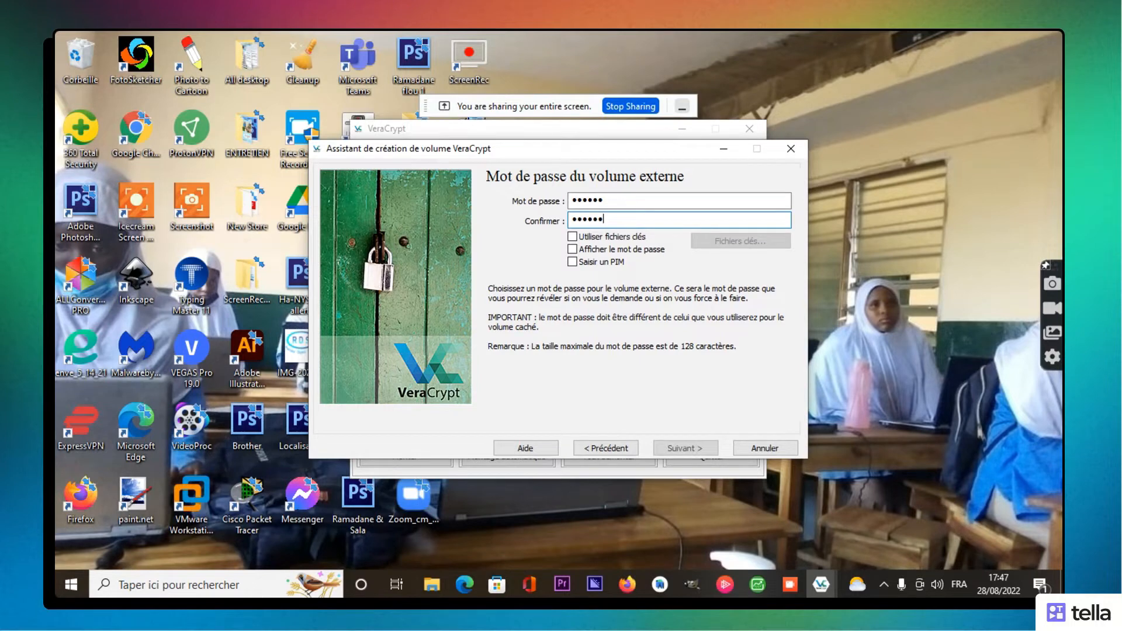
Step: Toggle Afficher le mot de passe to verify both entries match, then continue
click(573, 250)
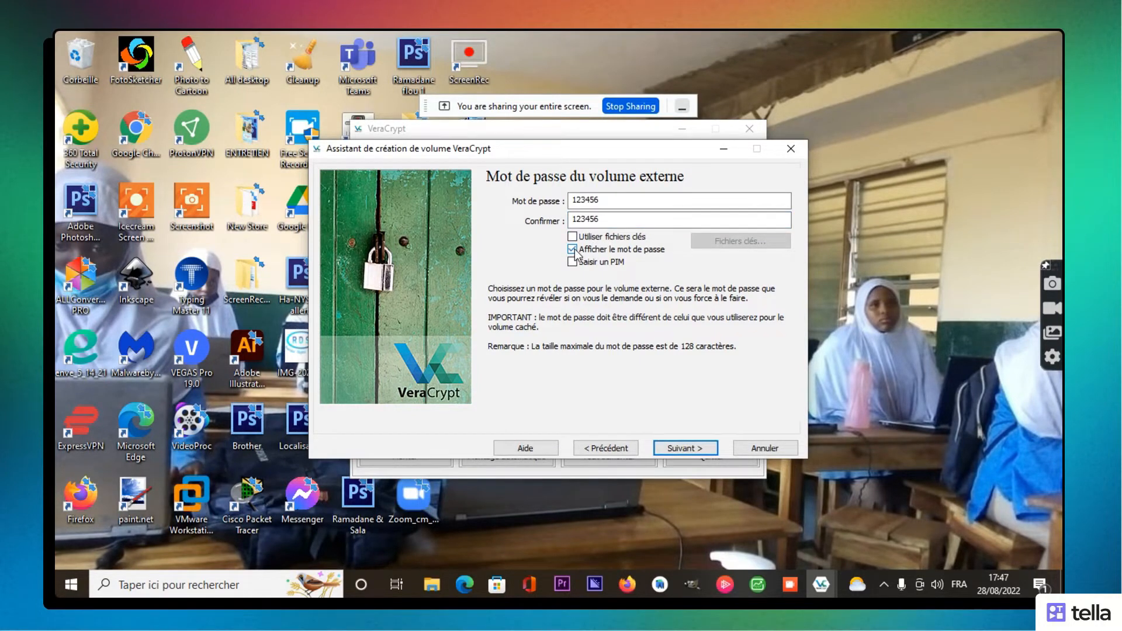
click(574, 250)
click(579, 253)
click(573, 250)
click(702, 451)
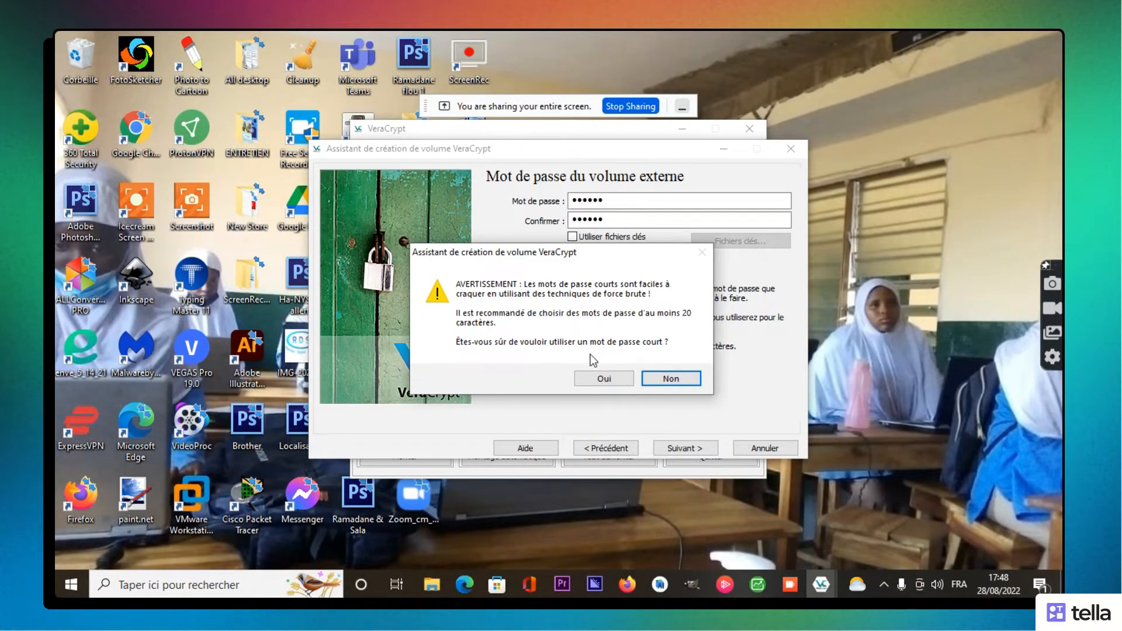
Step: Accept the short password, enter a custom PIM shown in clear, and acknowledge the PIM warning
click(604, 377)
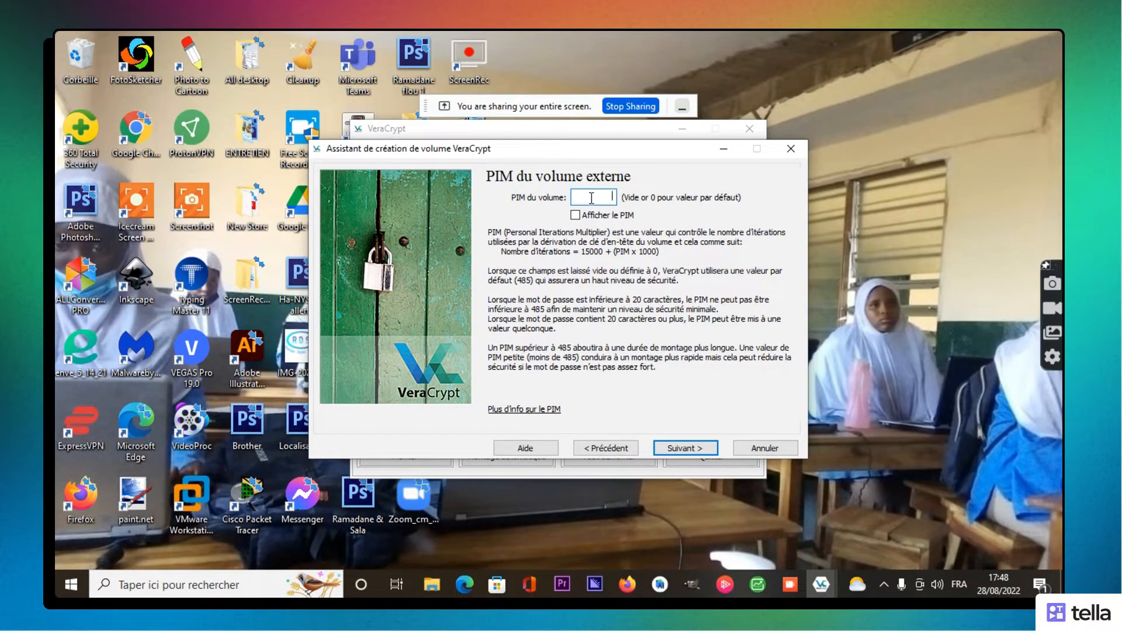
text(•••)
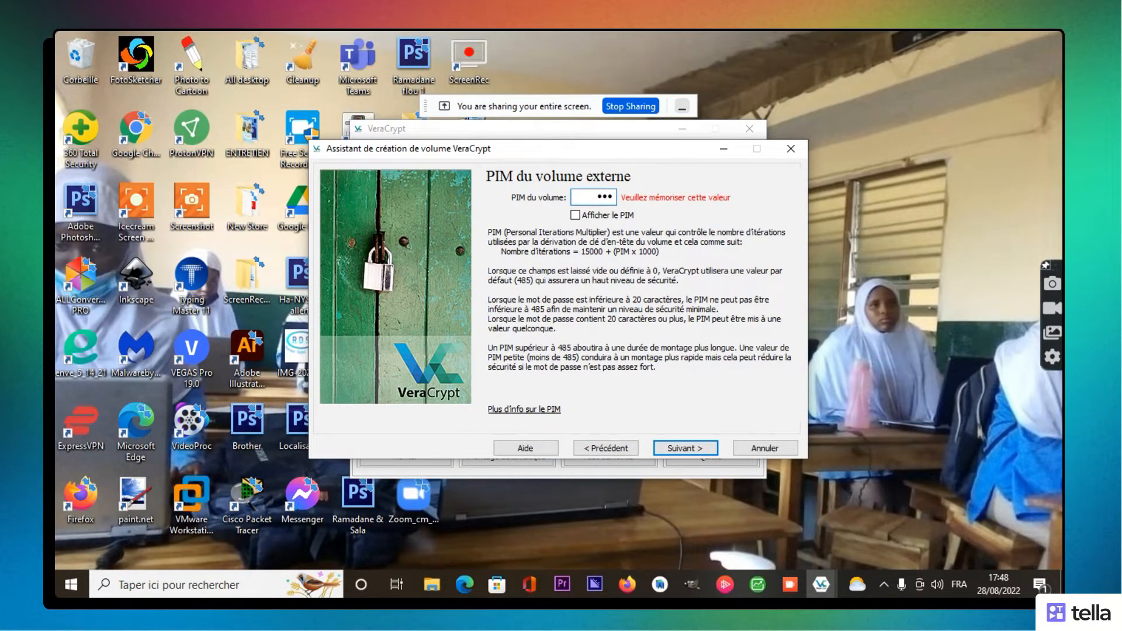
click(576, 215)
click(687, 451)
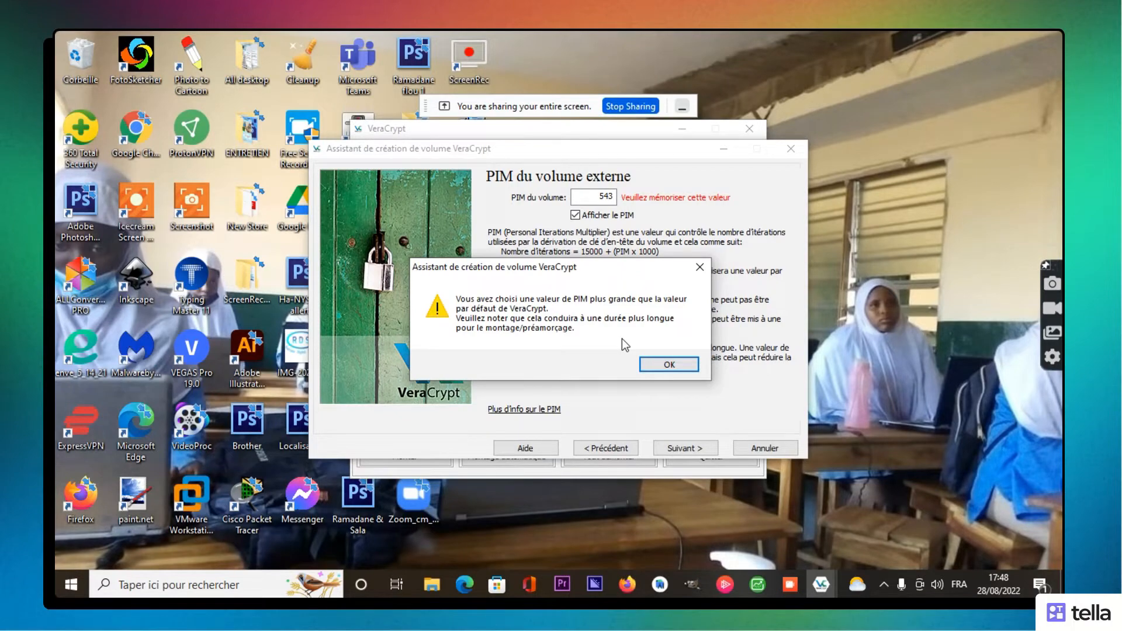
click(662, 365)
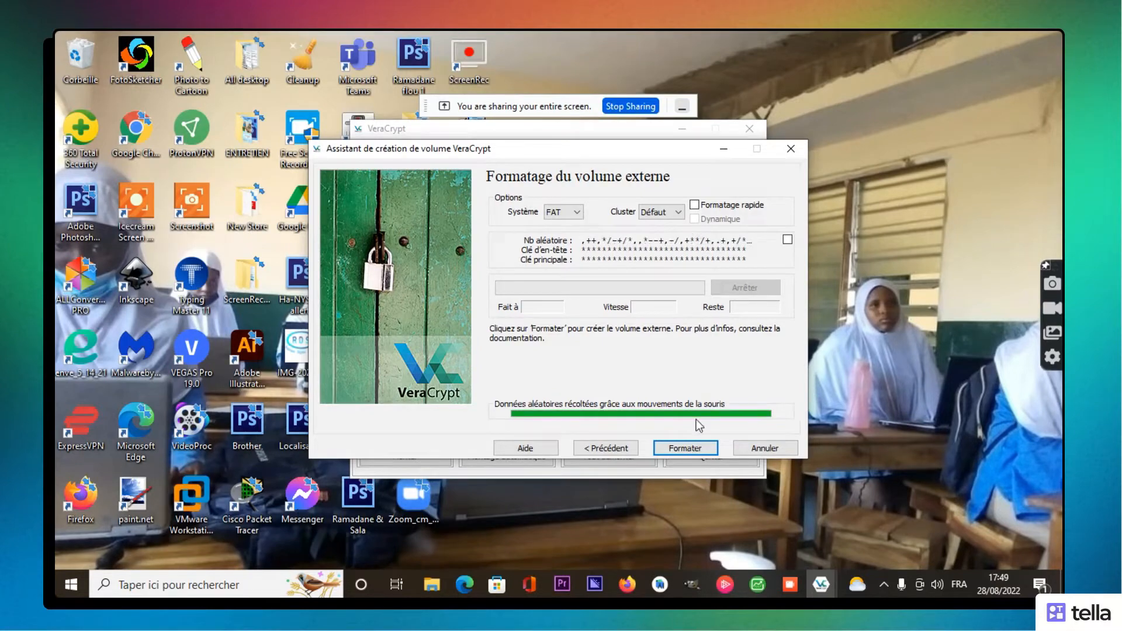
Step: Format the outer volume, dismiss the Google Drive notification, and agree to replace RDS.jpg
click(688, 449)
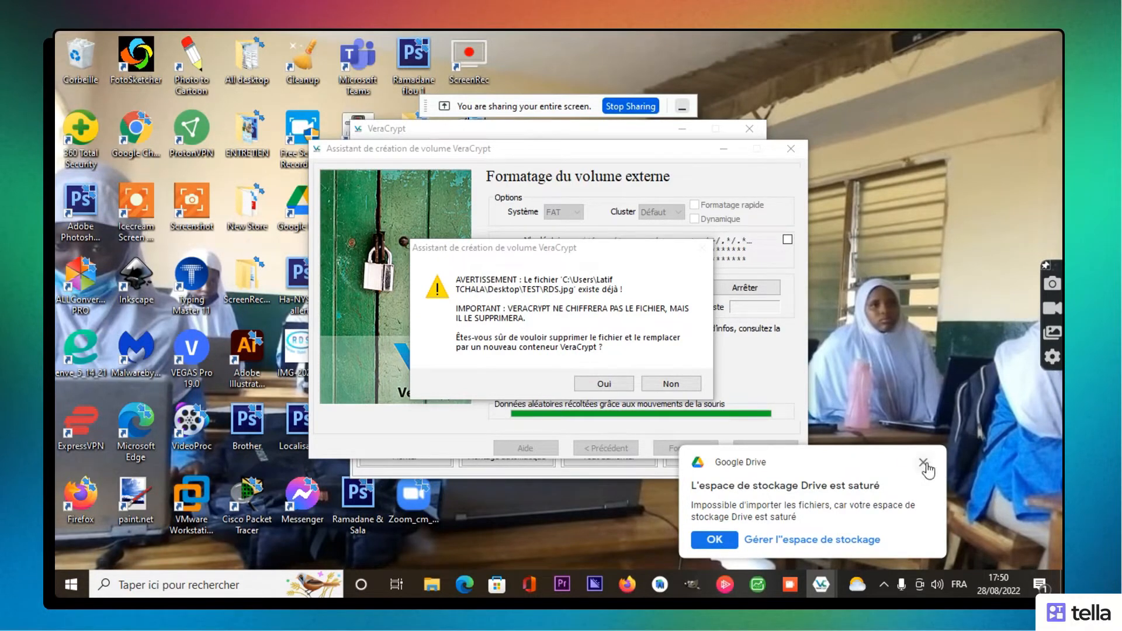
click(924, 463)
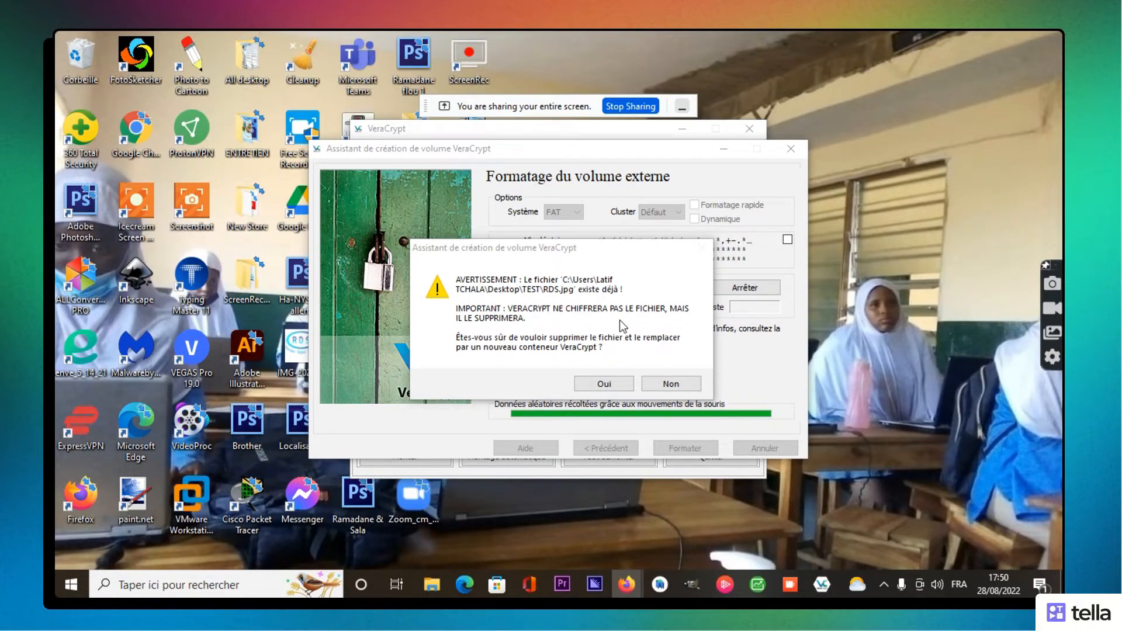
click(605, 384)
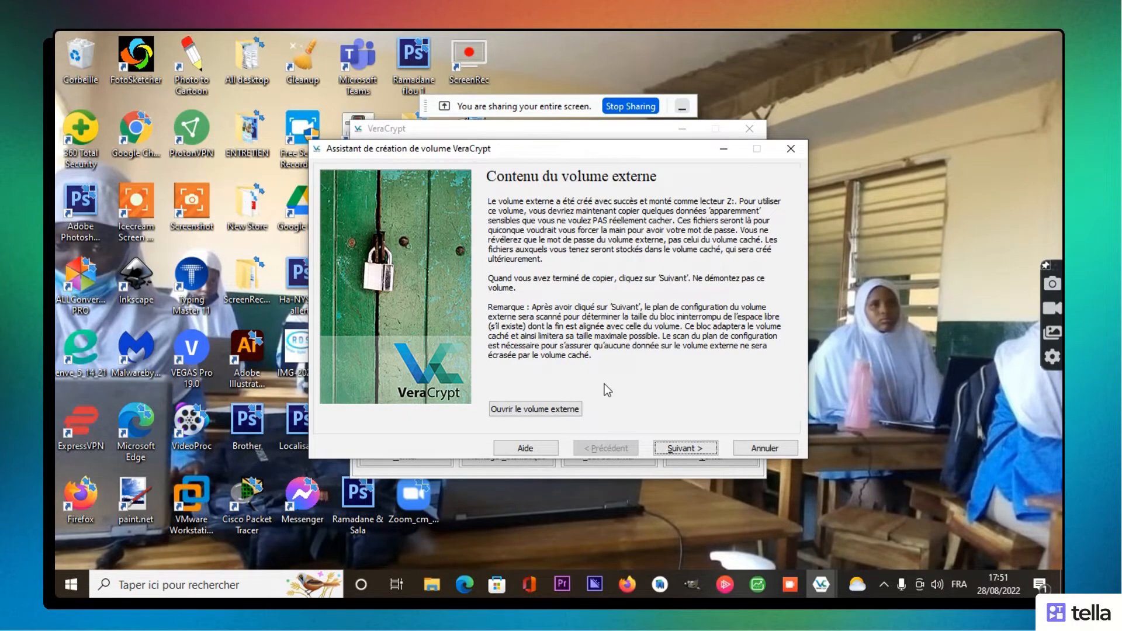
Step: Dismiss the admin-privileges error and move the wizard aside to uncover the main window
click(665, 358)
drag(626, 151, 550, 130)
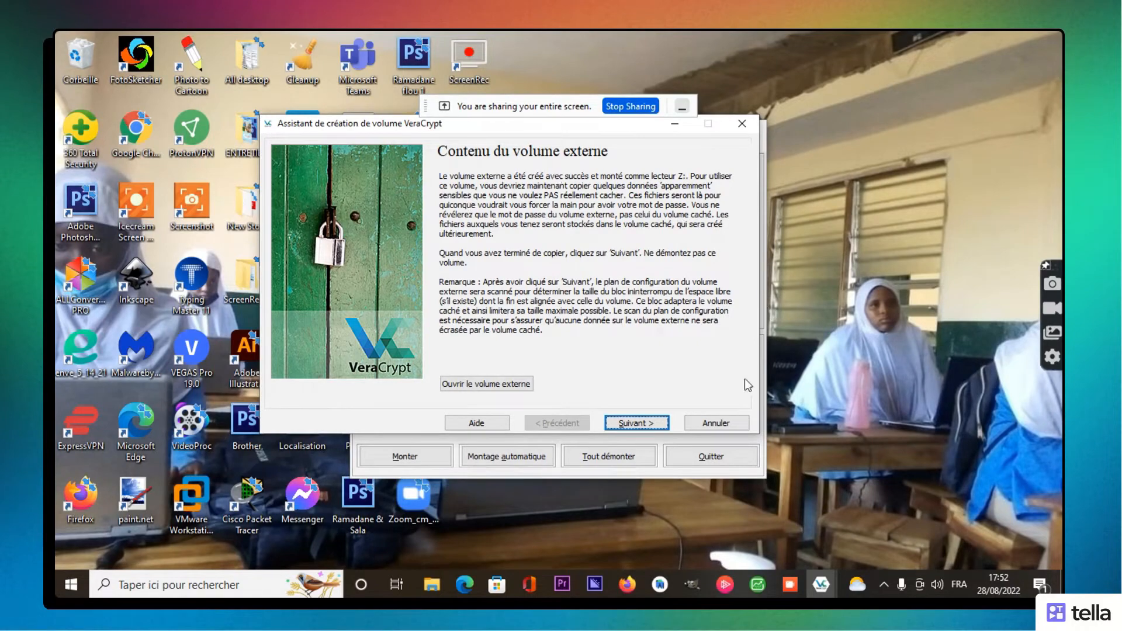
Step: Close the wizard and look through the drive letter list, selecting K: then N:
click(723, 426)
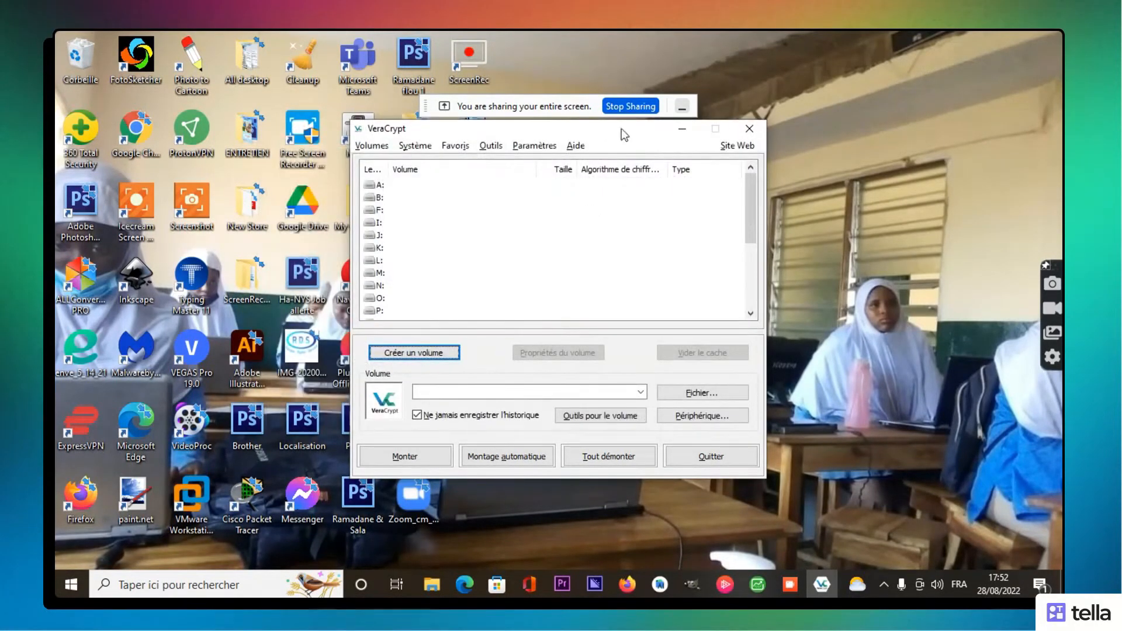
click(488, 248)
click(442, 285)
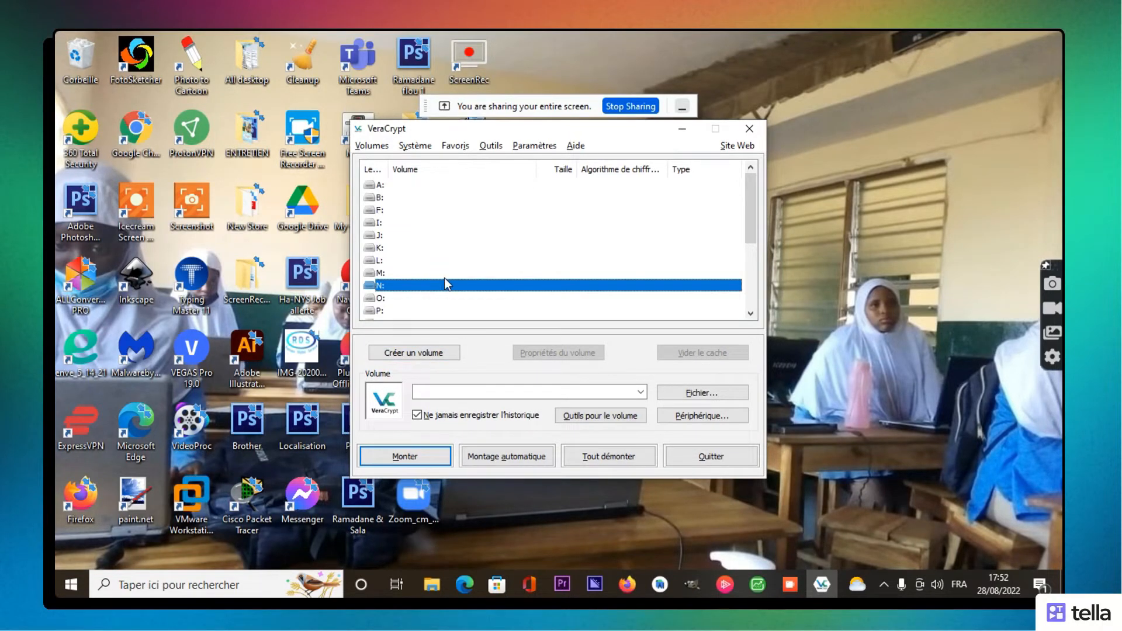
drag(751, 236, 760, 298)
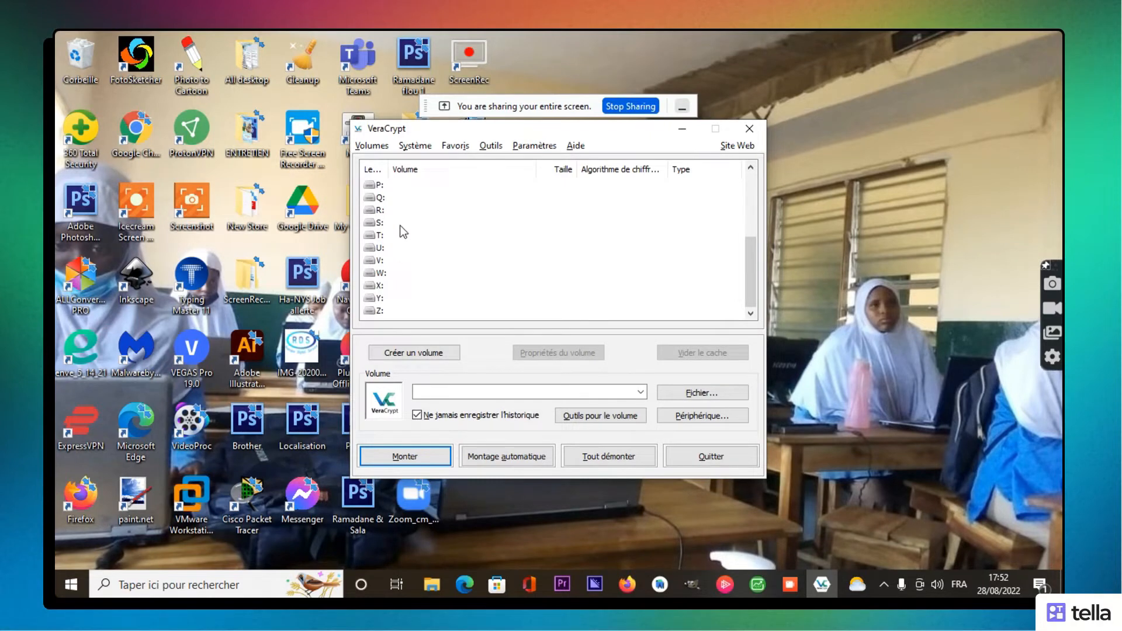
mouse_move(756, 255)
mouse_down()
mouse_move(756, 202)
mouse_move(763, 243)
mouse_up()
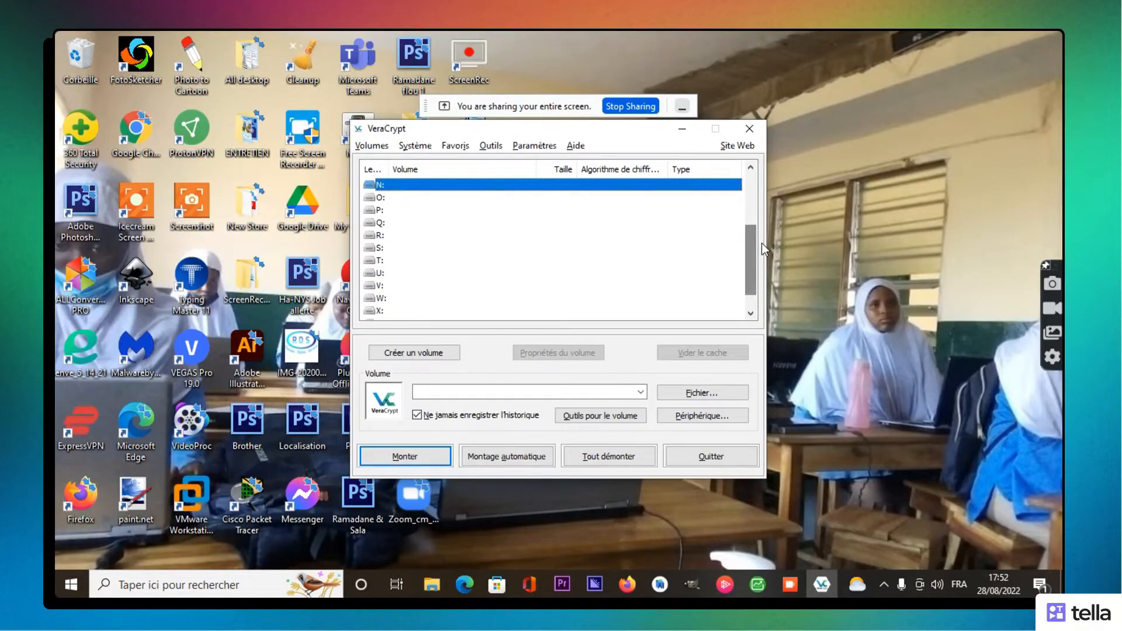
Step: Check Ce PC in File Explorer for the drives (C:, D:, E:, G:, H:), then return to VeraCrypt
click(432, 585)
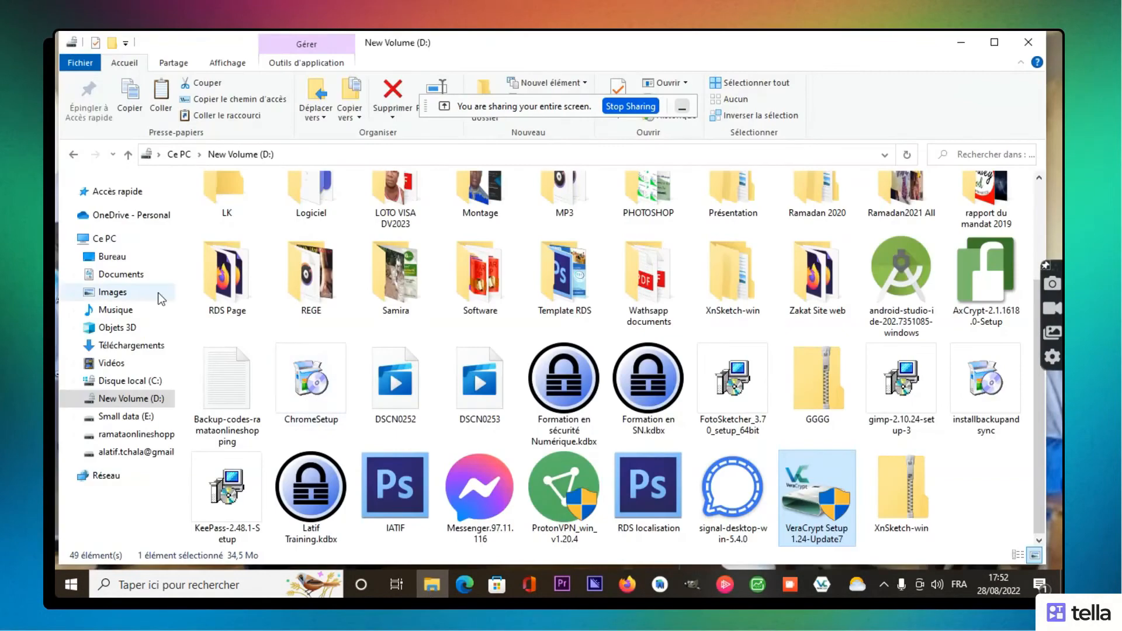
click(105, 239)
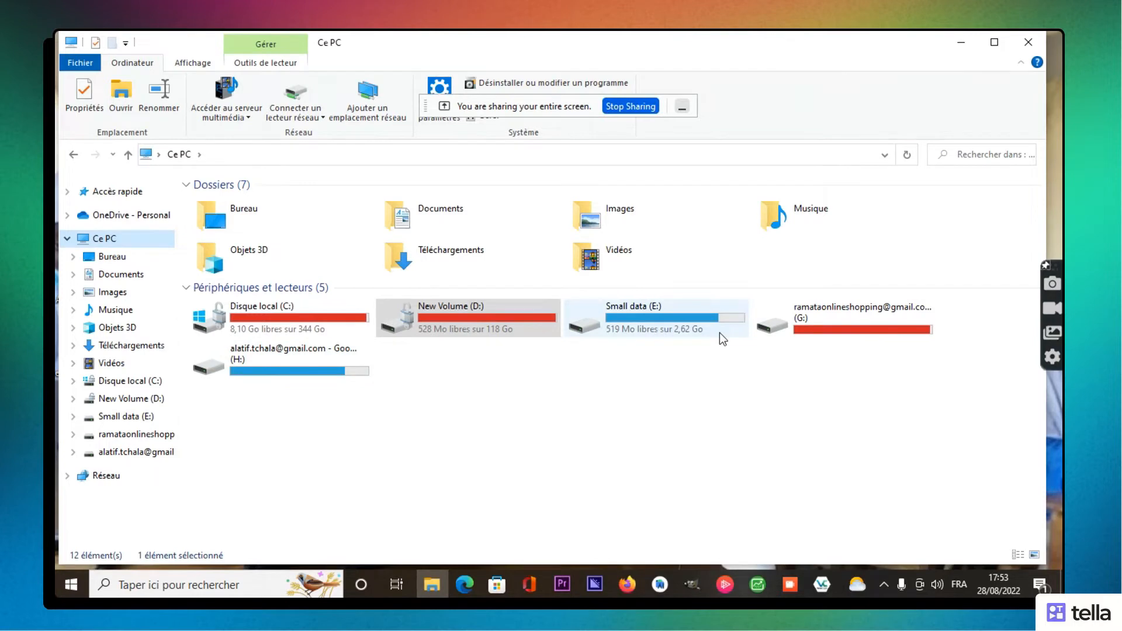
click(549, 390)
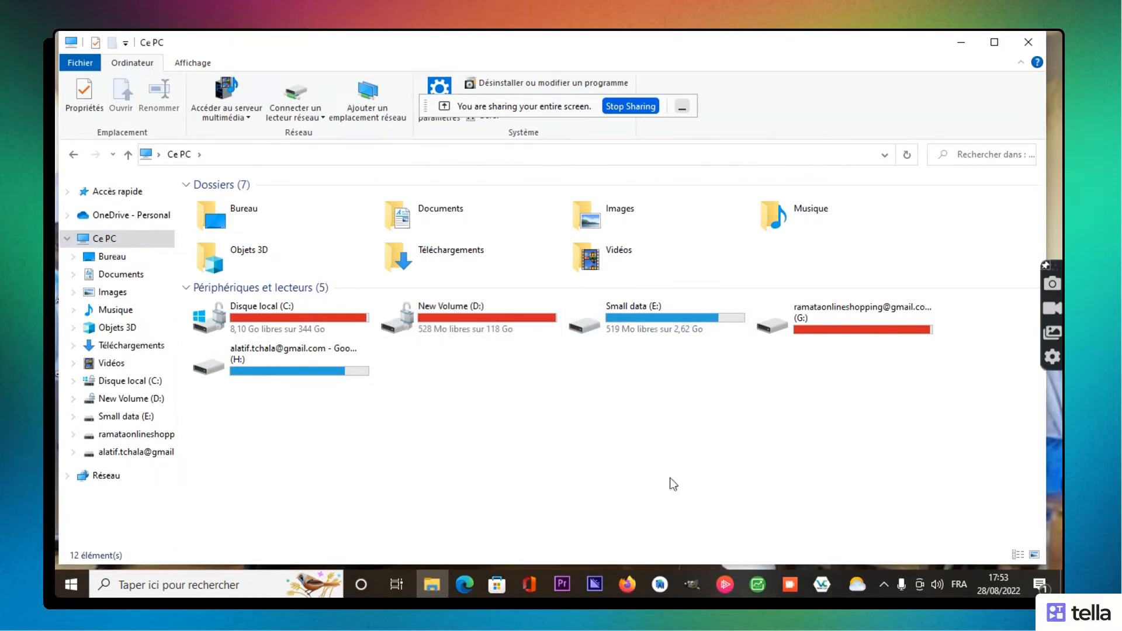
click(823, 587)
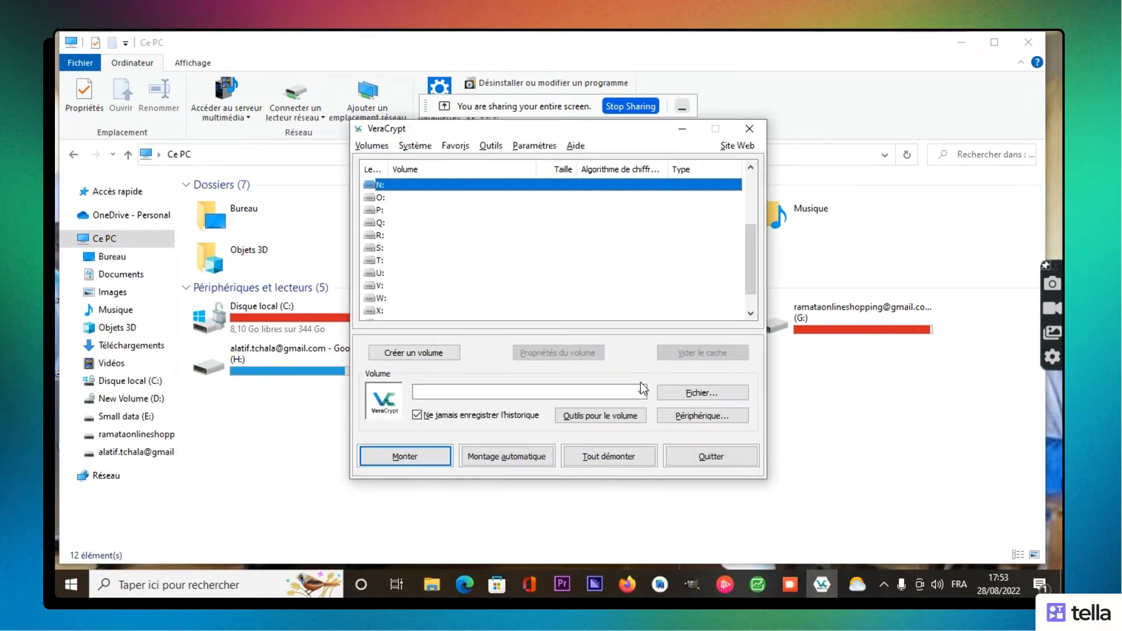
Step: Select drive letter T: and browse the volume file dialog to the Bureau folder
click(378, 262)
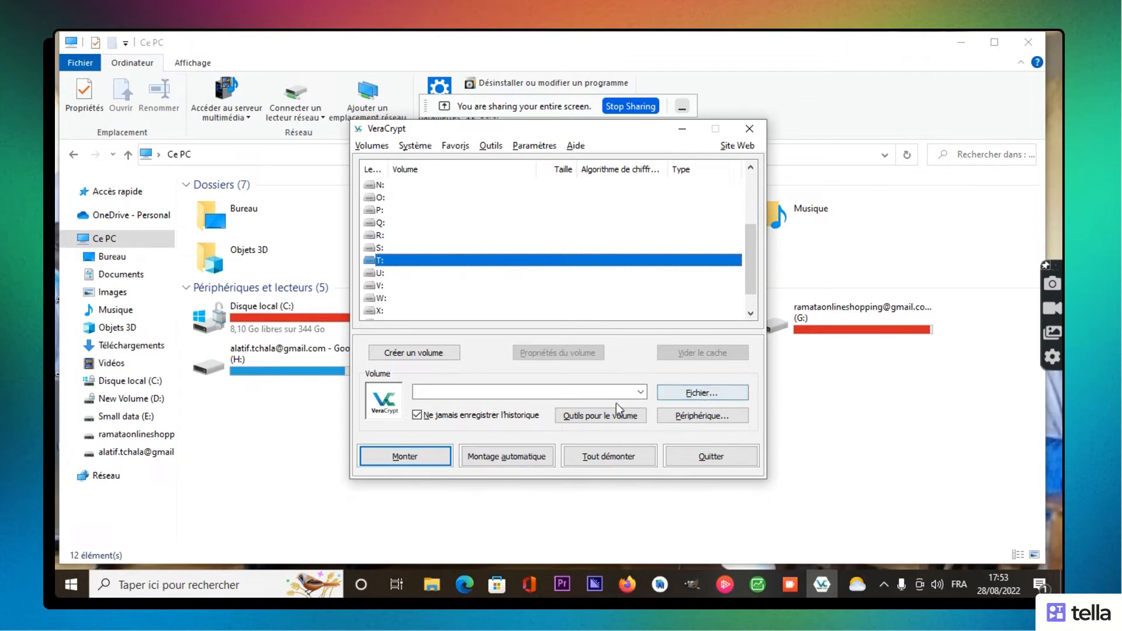
click(669, 395)
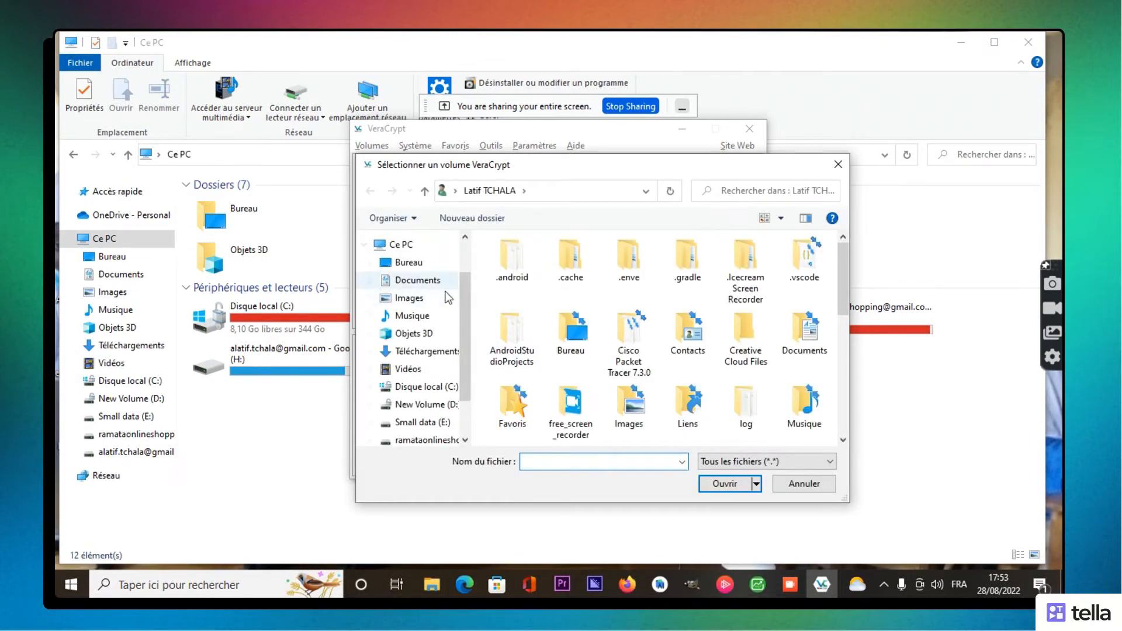
click(408, 263)
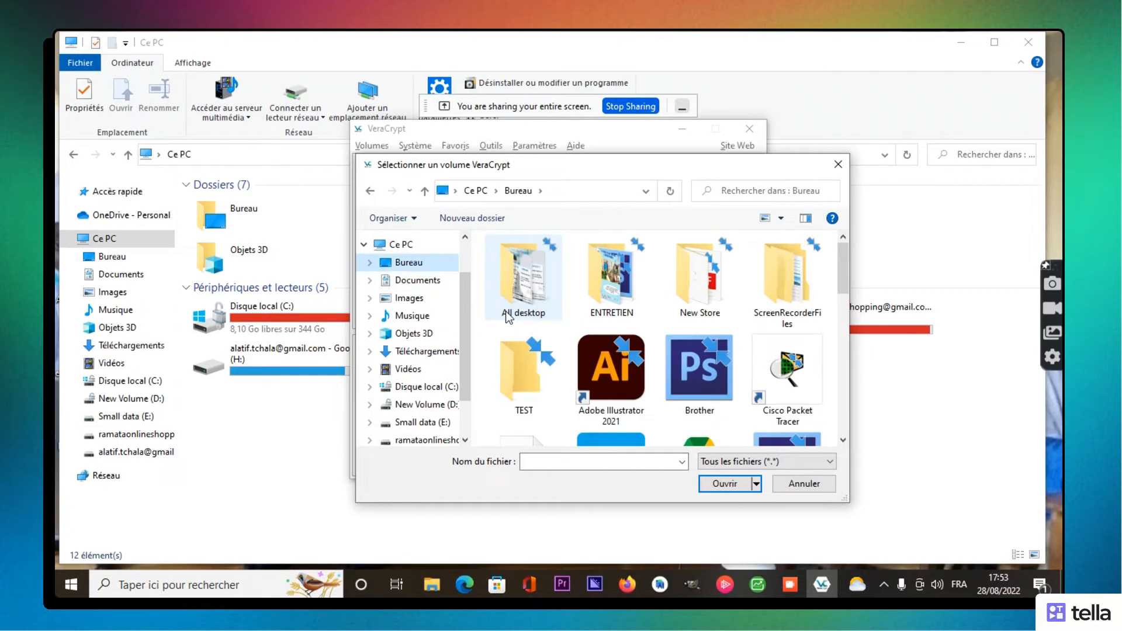
Step: Choose RDS.jpg from the TEST folder as the volume and start mounting it
click(529, 389)
double_click(529, 389)
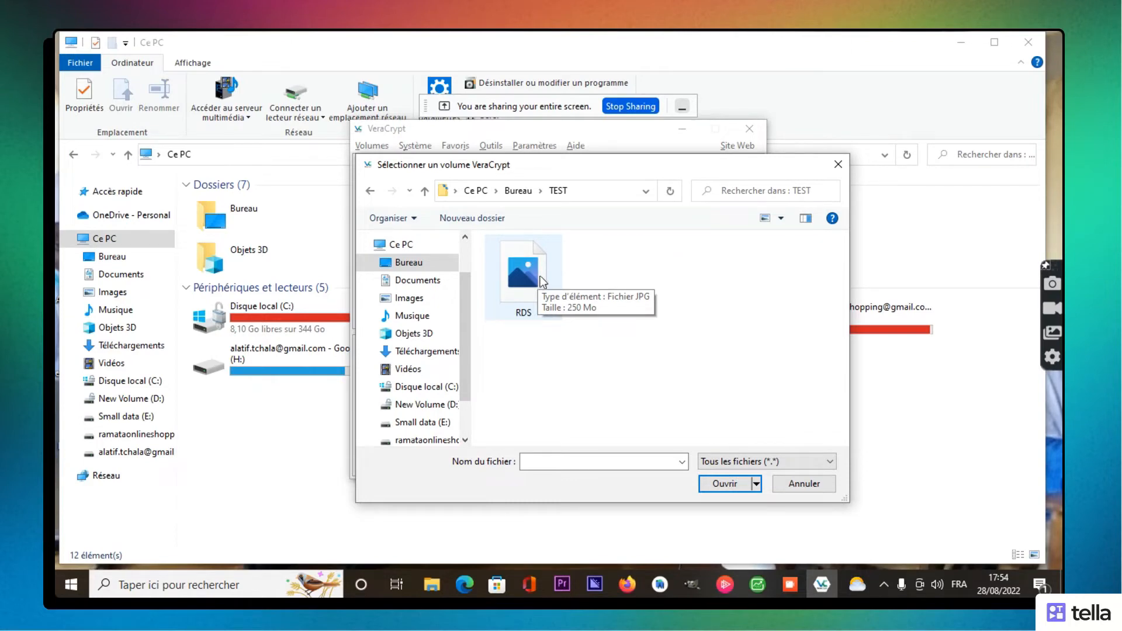
click(535, 261)
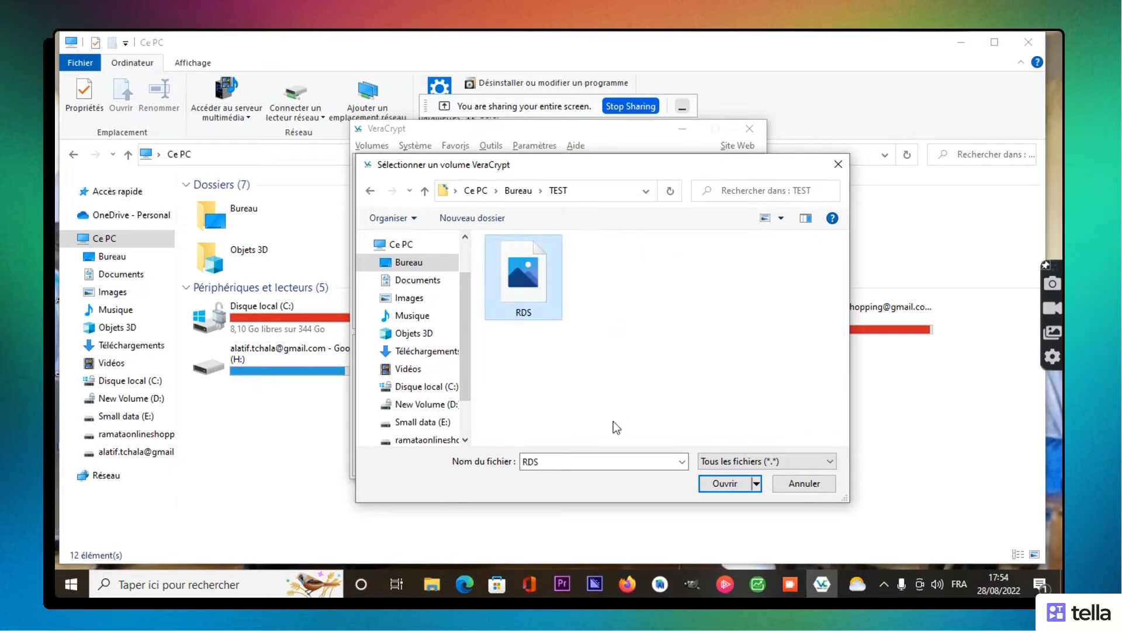
click(711, 489)
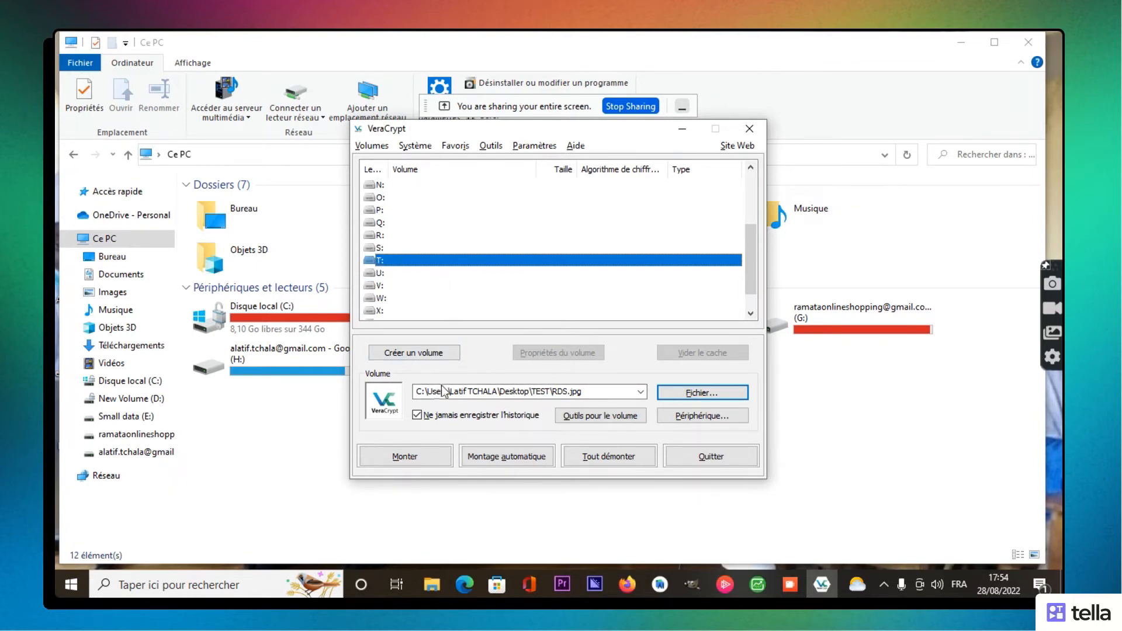
click(416, 456)
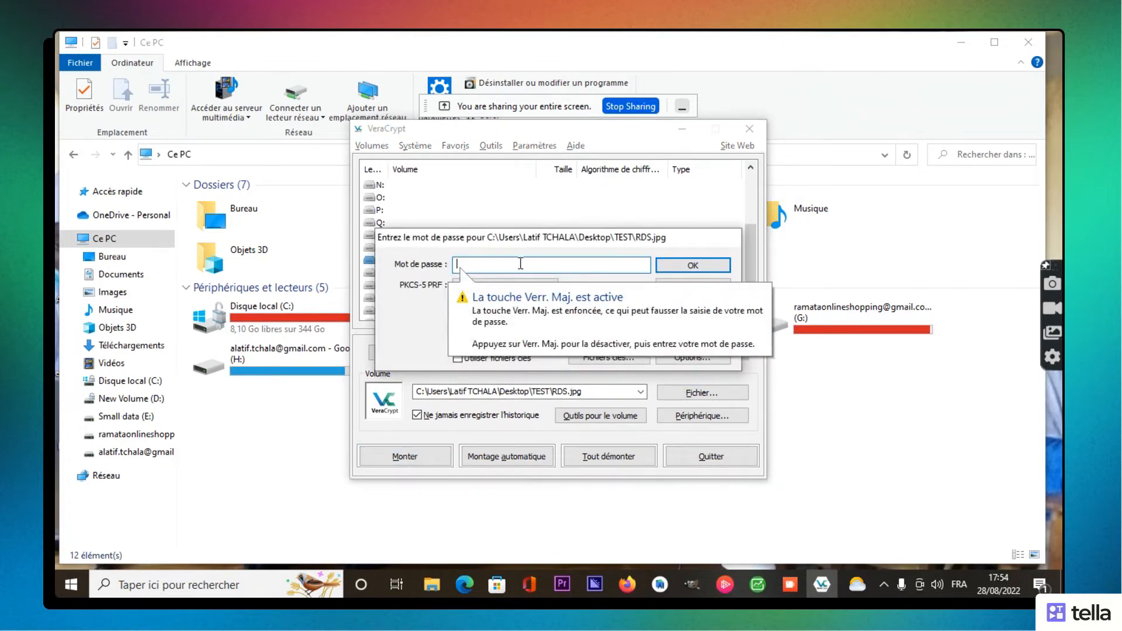
Step: Enter the container password and custom PIM, then mount RDS.jpg as drive T:
text(123456)
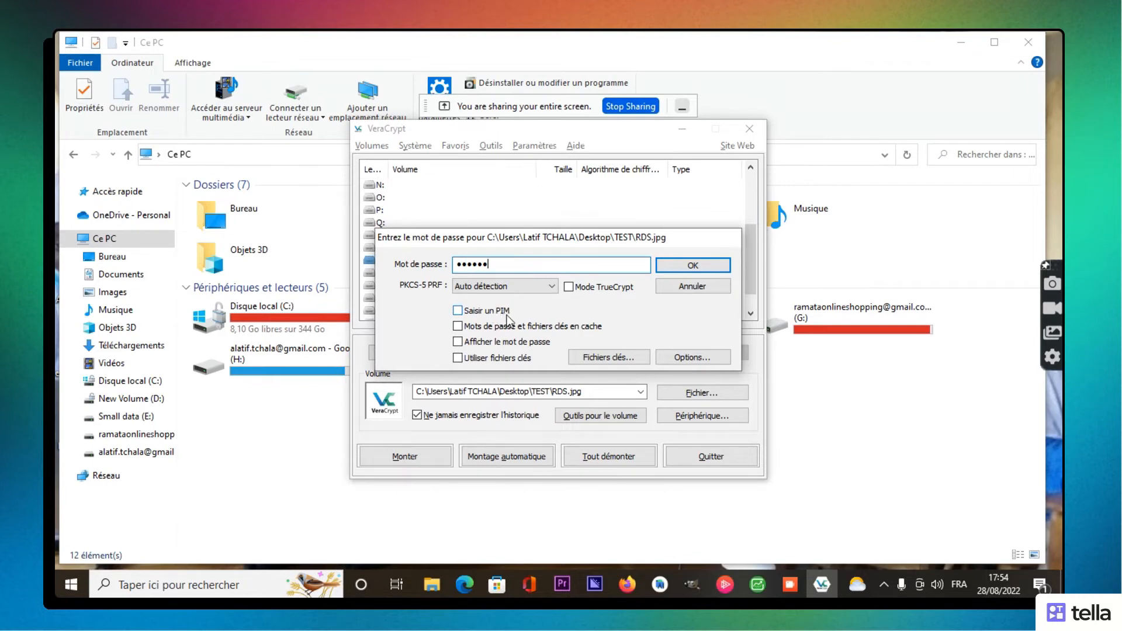
click(458, 310)
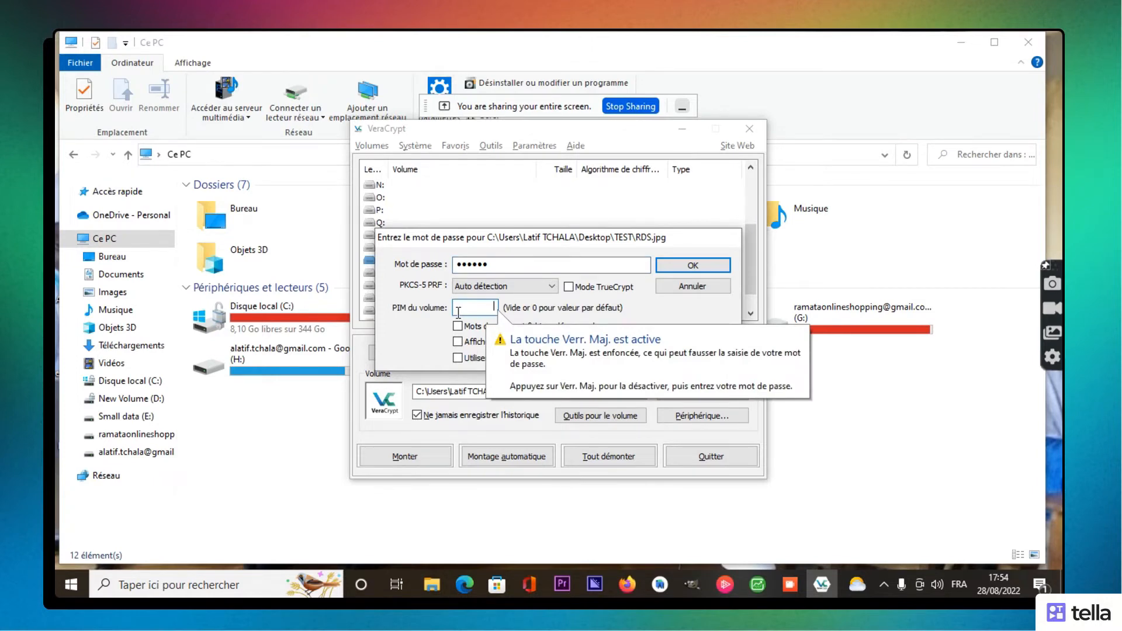
text(••)
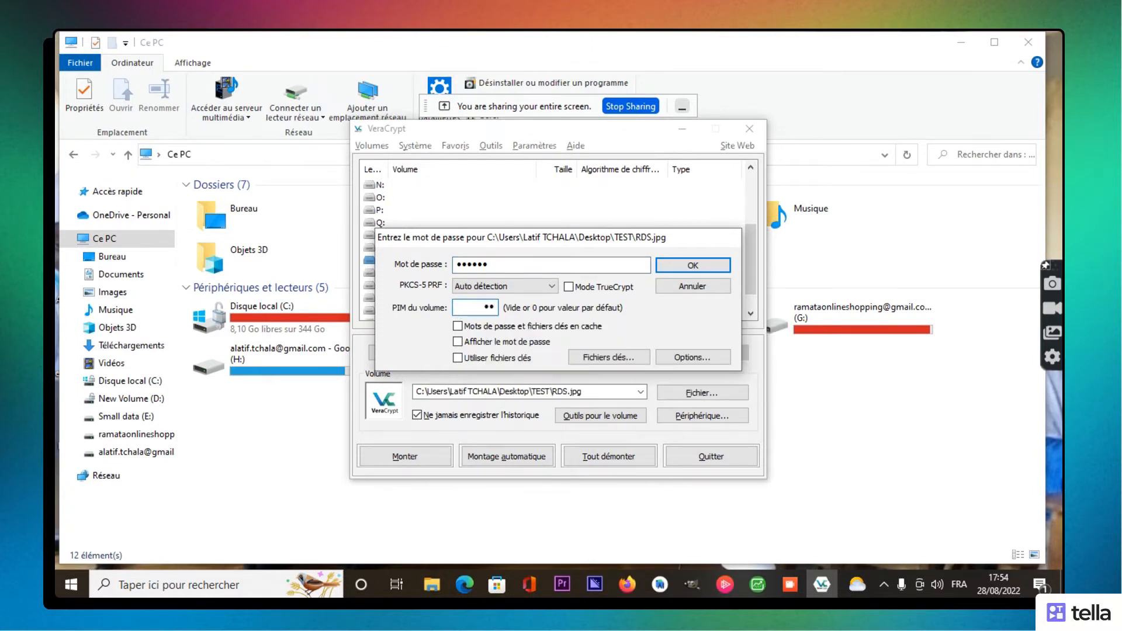
click(457, 342)
click(458, 342)
click(687, 266)
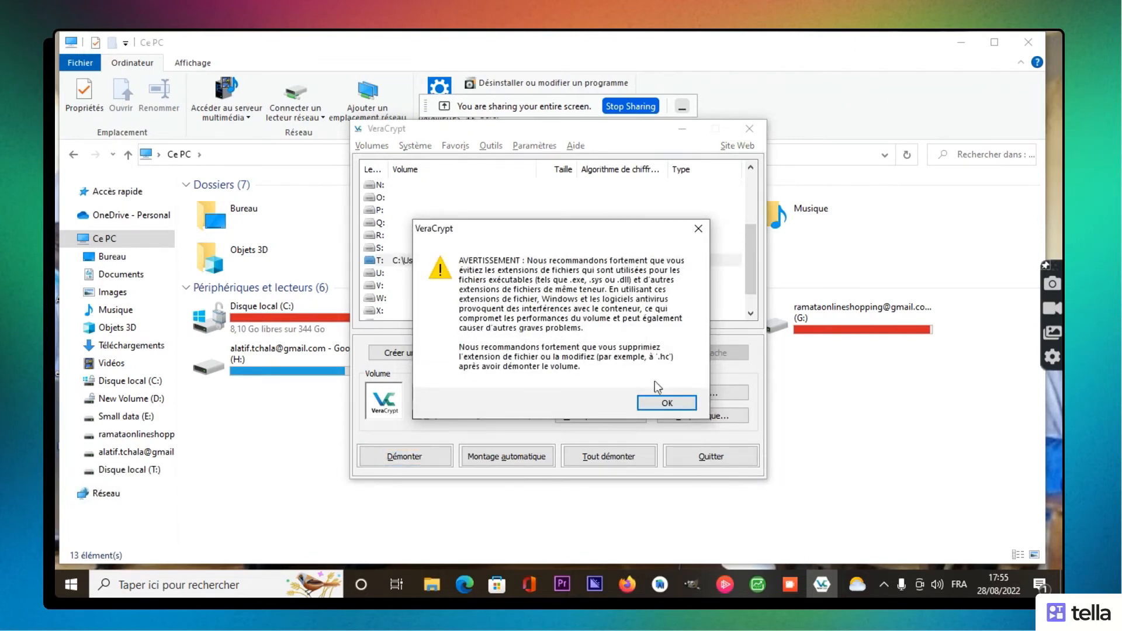
Step: Dismiss the .jpg extension warning, minimise VeraCrypt, and open drive T: from This PC
click(650, 405)
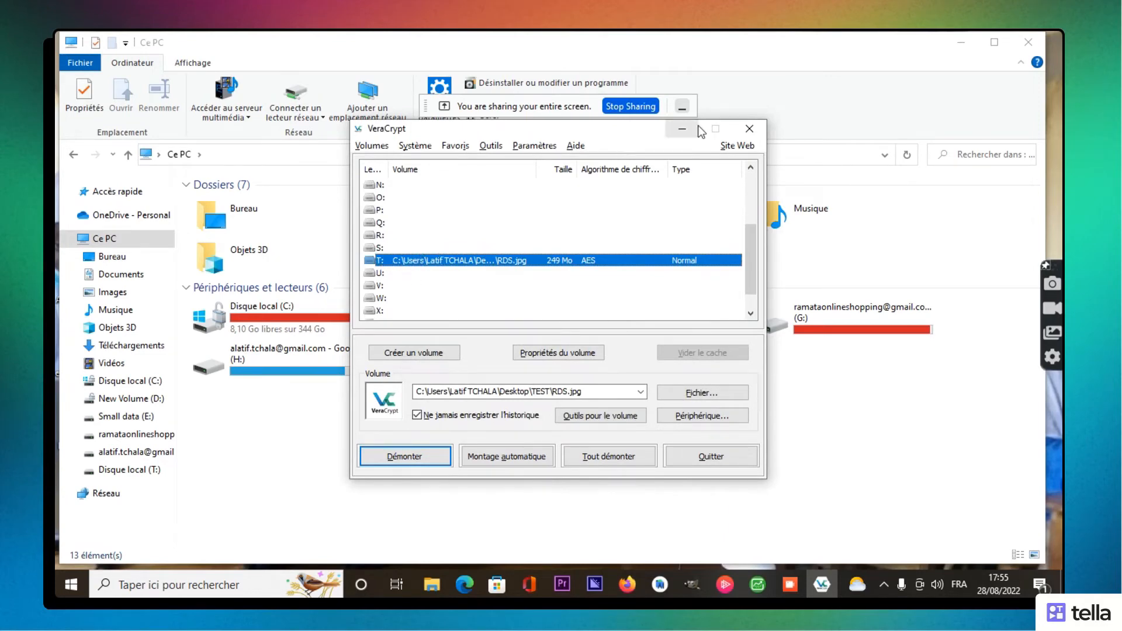
click(682, 129)
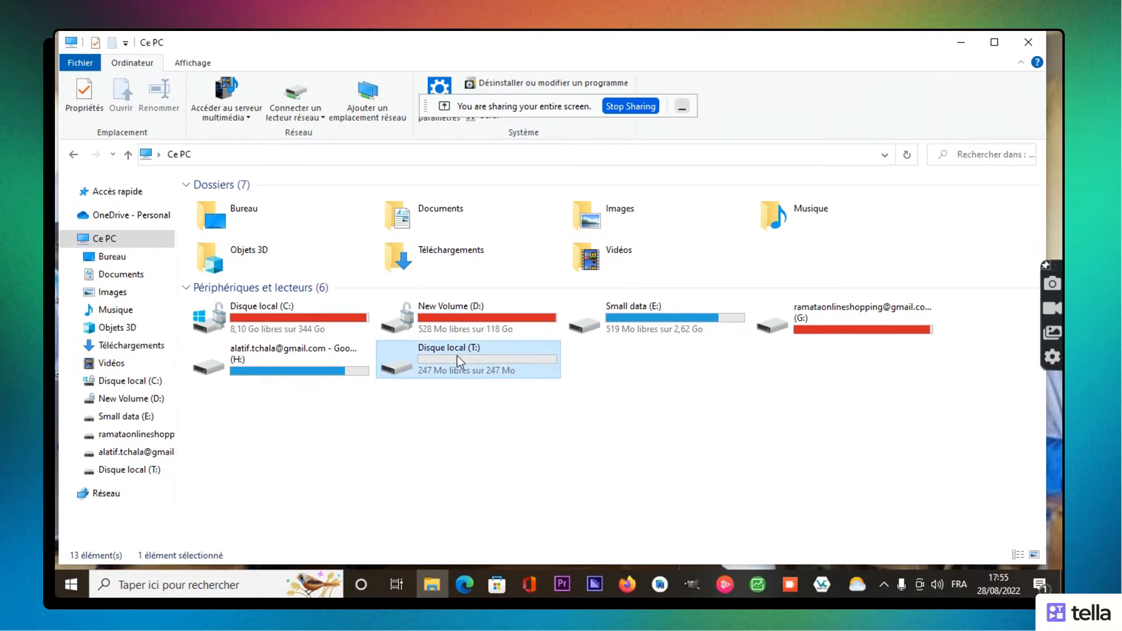
double_click(458, 355)
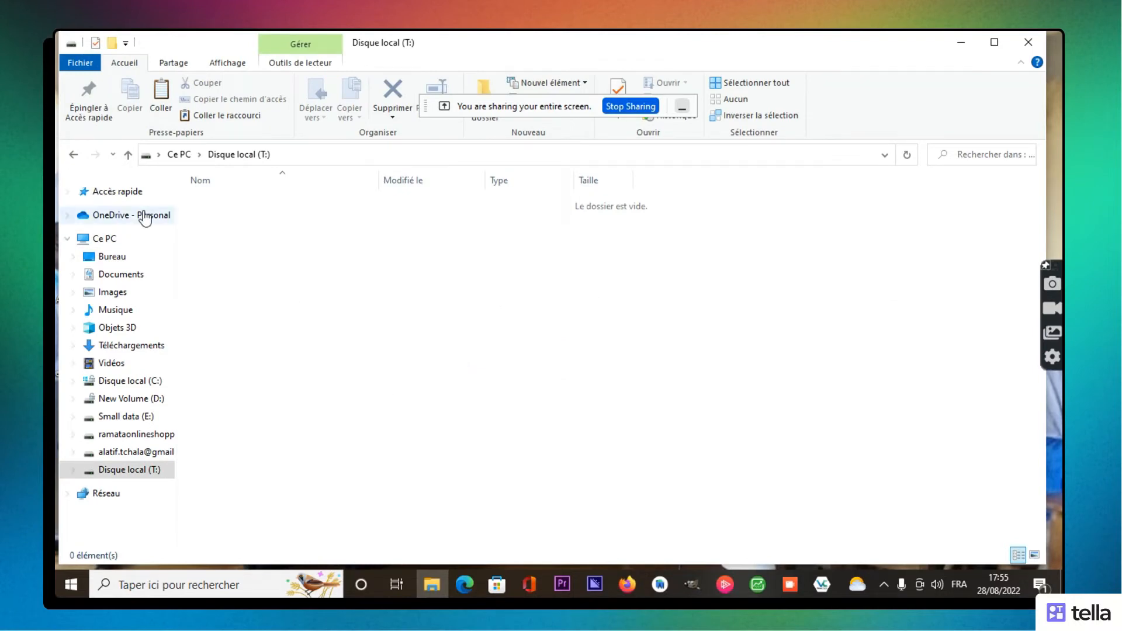
Step: Go back from the empty drive T: to This PC, minimise Explorer, and select the All desktop folder
click(74, 160)
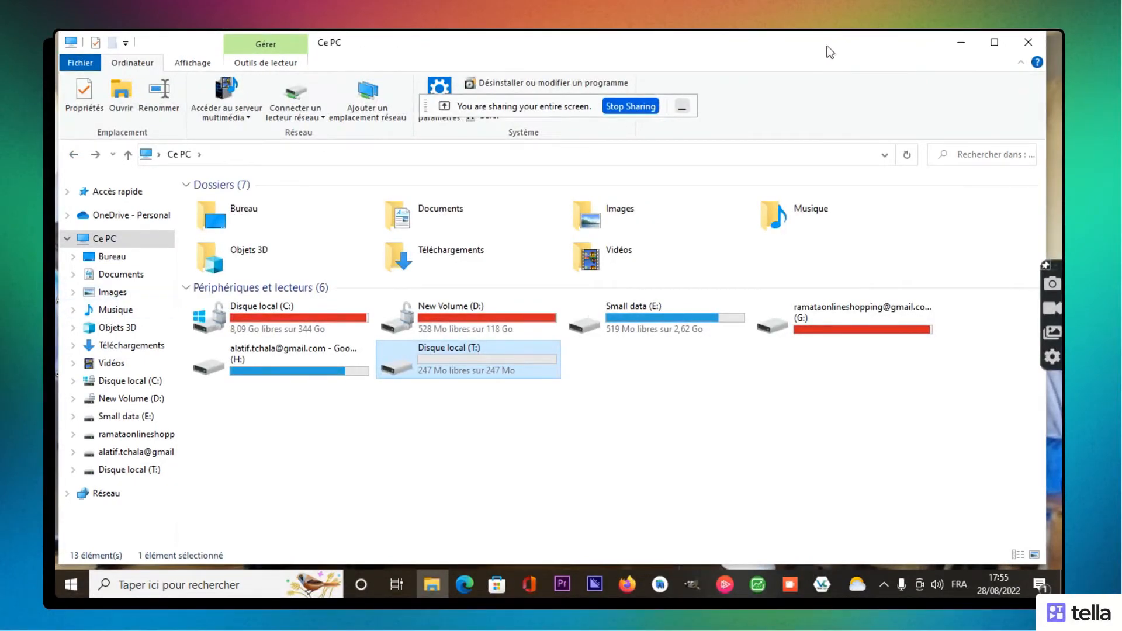
click(963, 42)
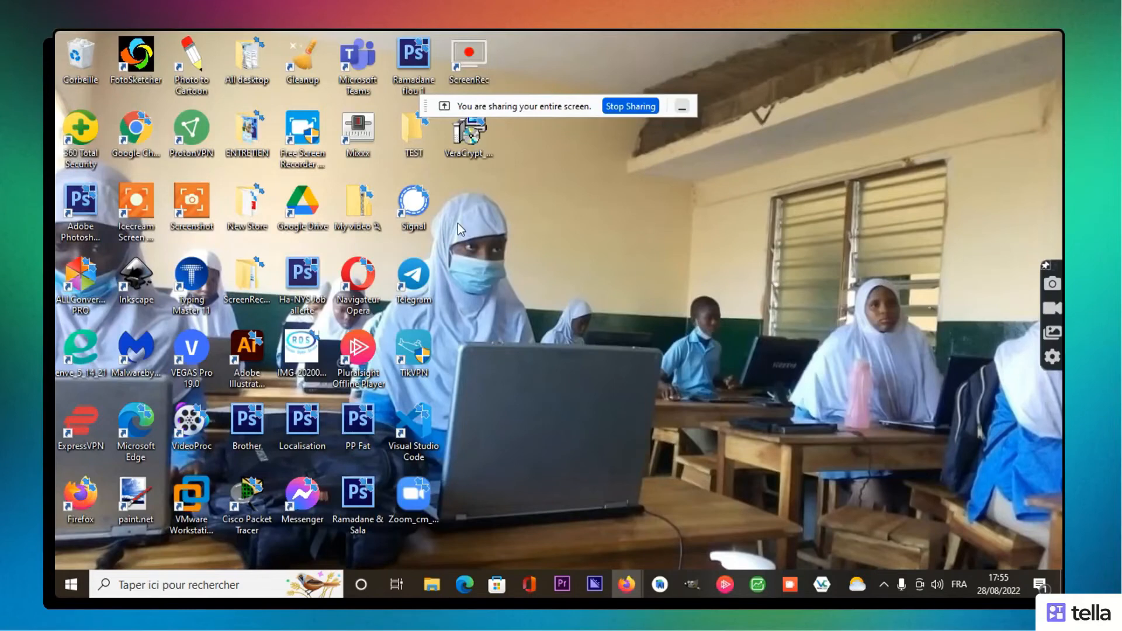
click(307, 356)
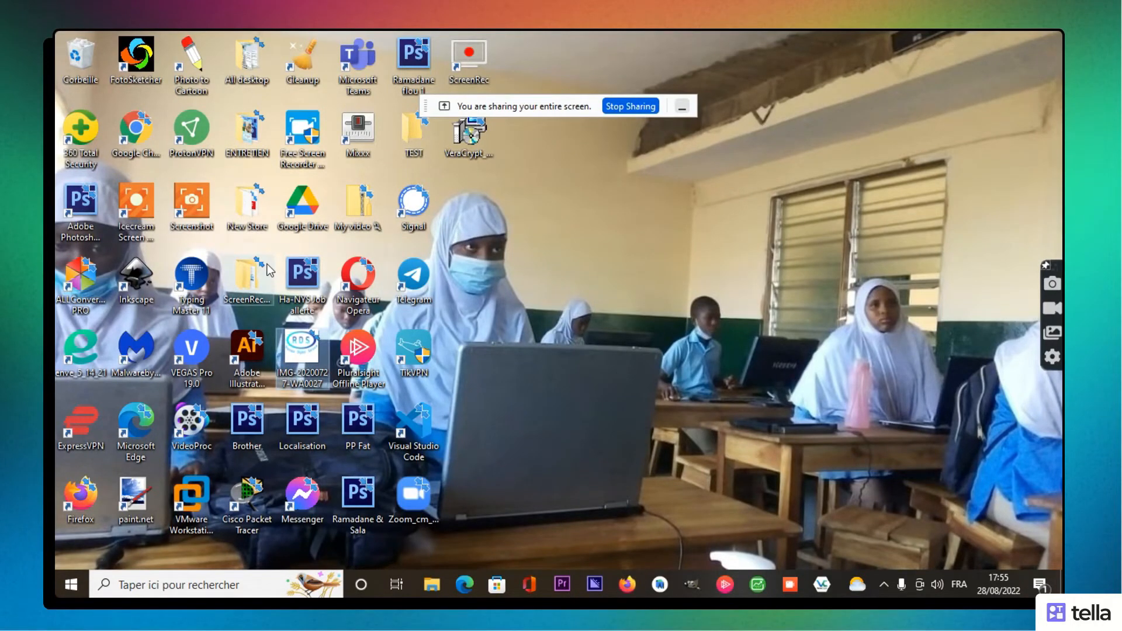
click(240, 59)
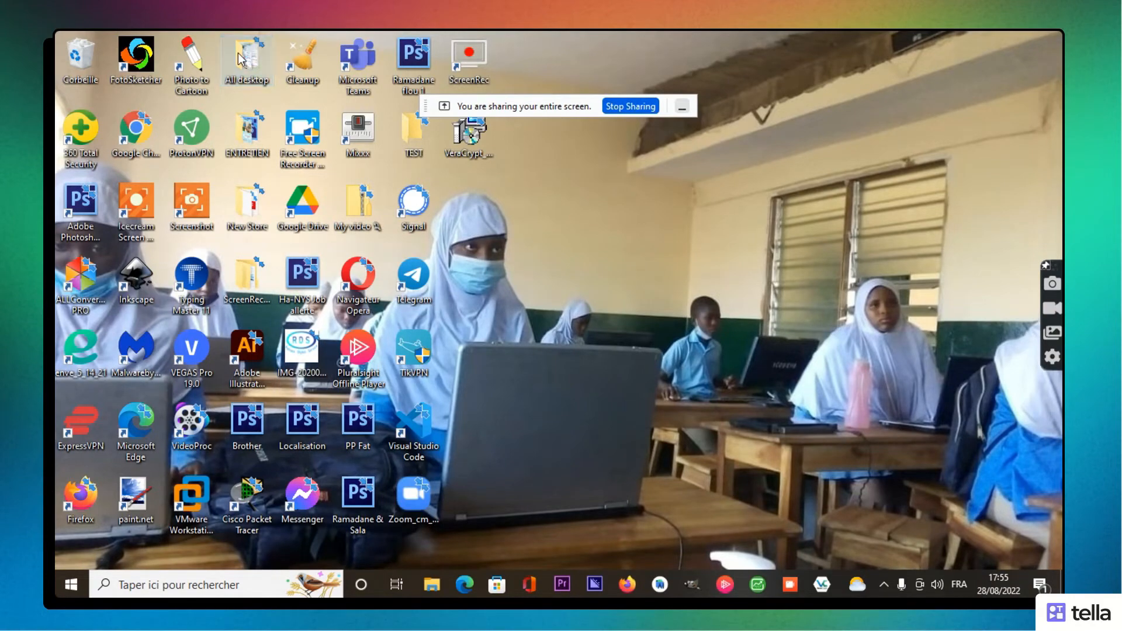
Step: Copy three images from the All desktop folder, then open drive T: from This PC
double_click(241, 59)
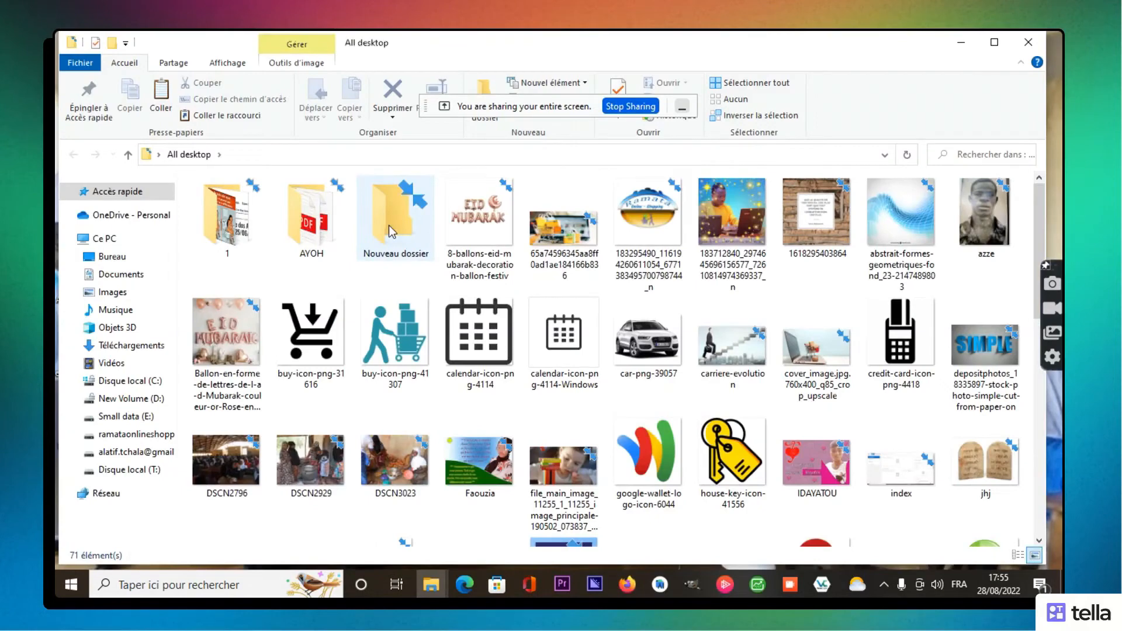
click(390, 229)
click(574, 233)
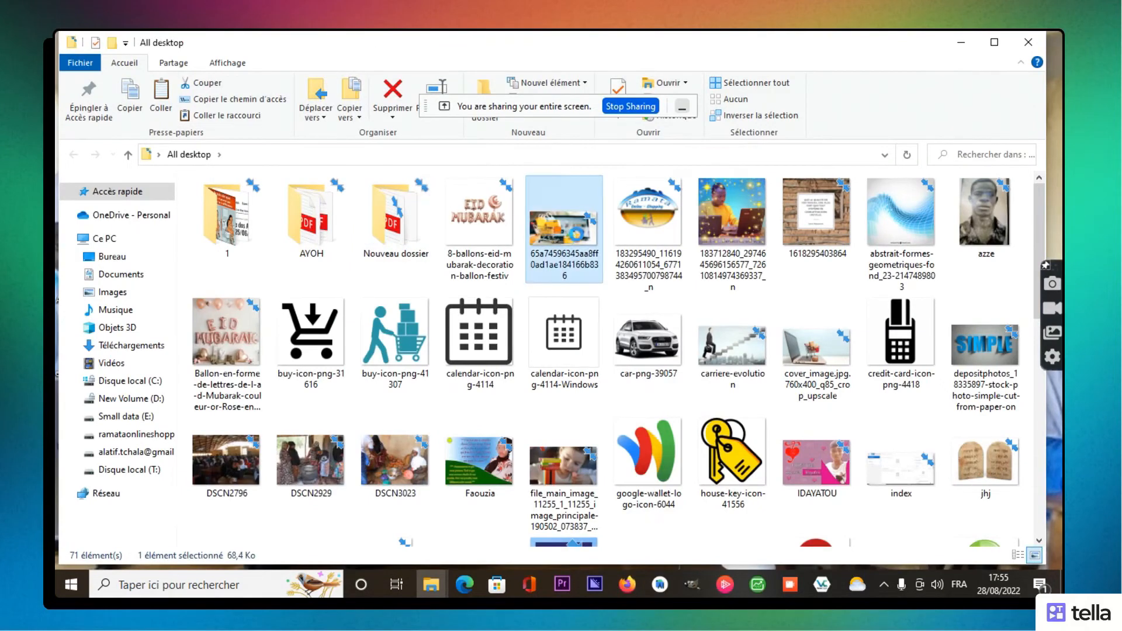
ctrl+click(643, 237)
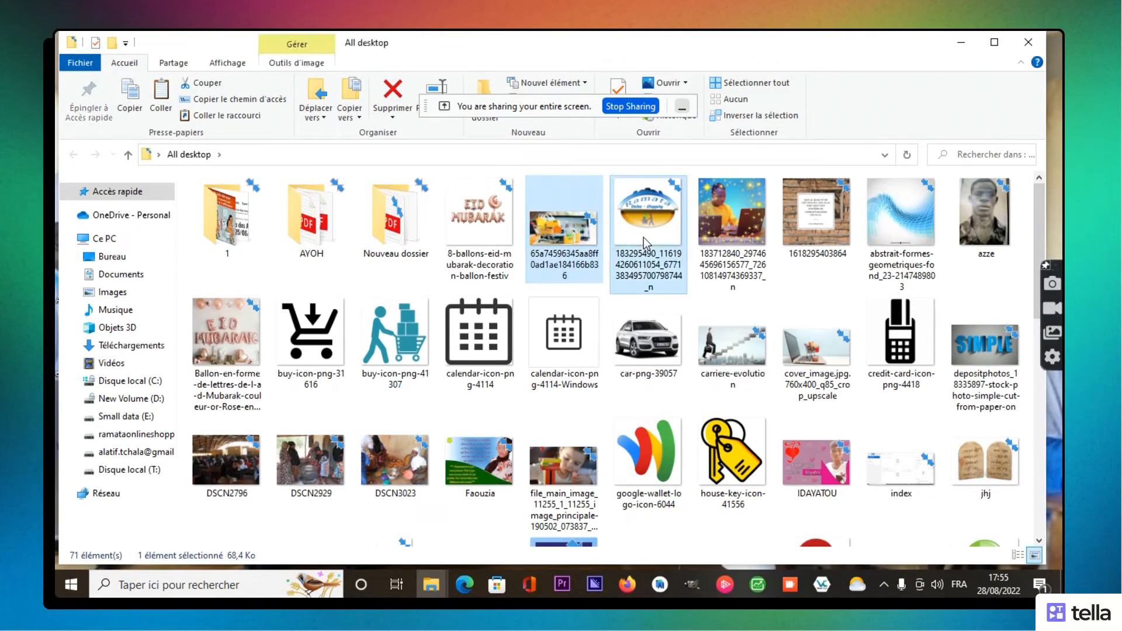
ctrl+click(735, 223)
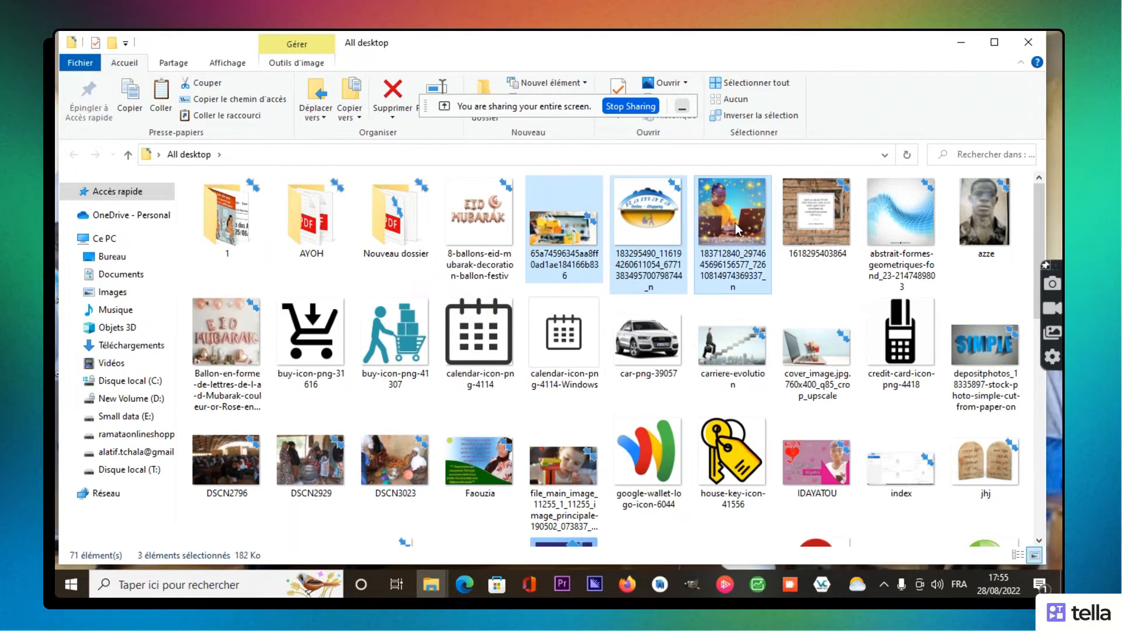
right_click(735, 224)
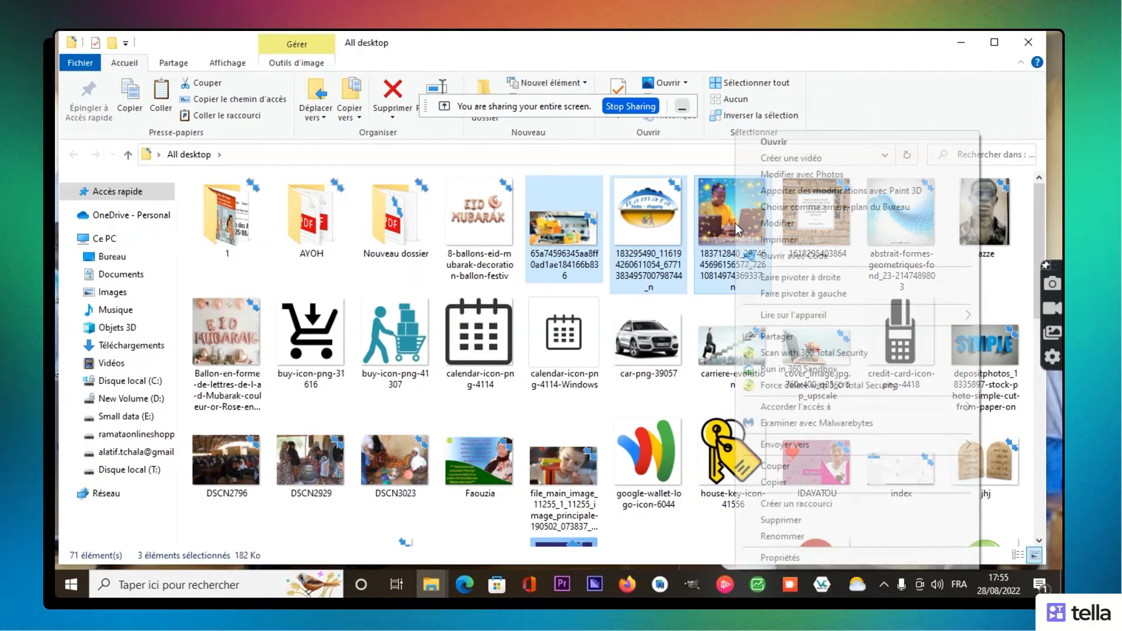
click(765, 484)
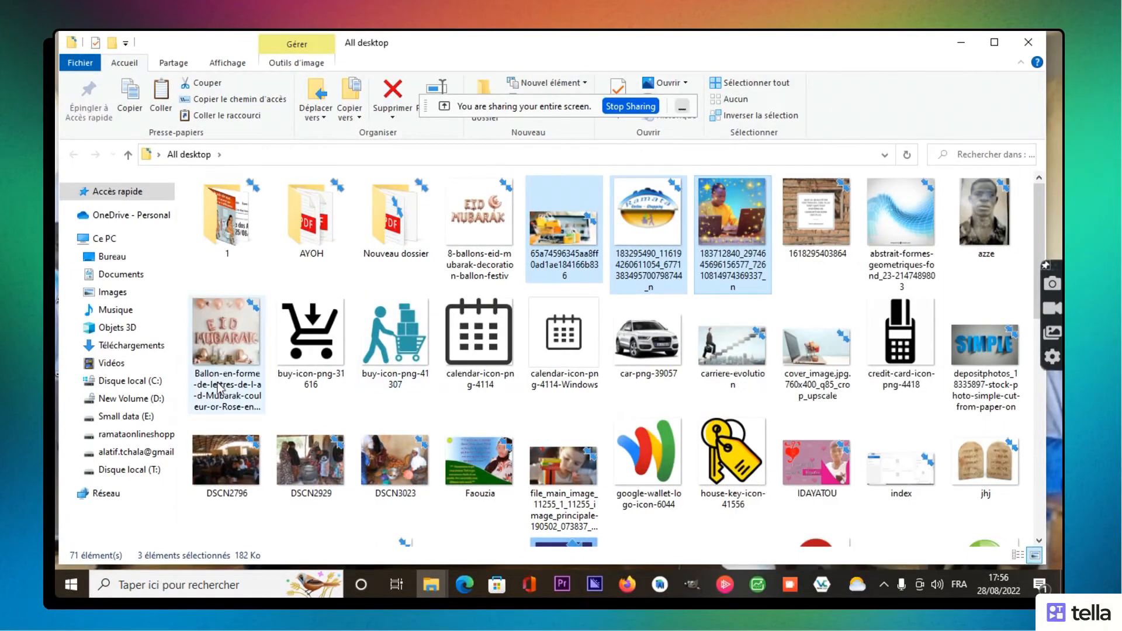
click(126, 241)
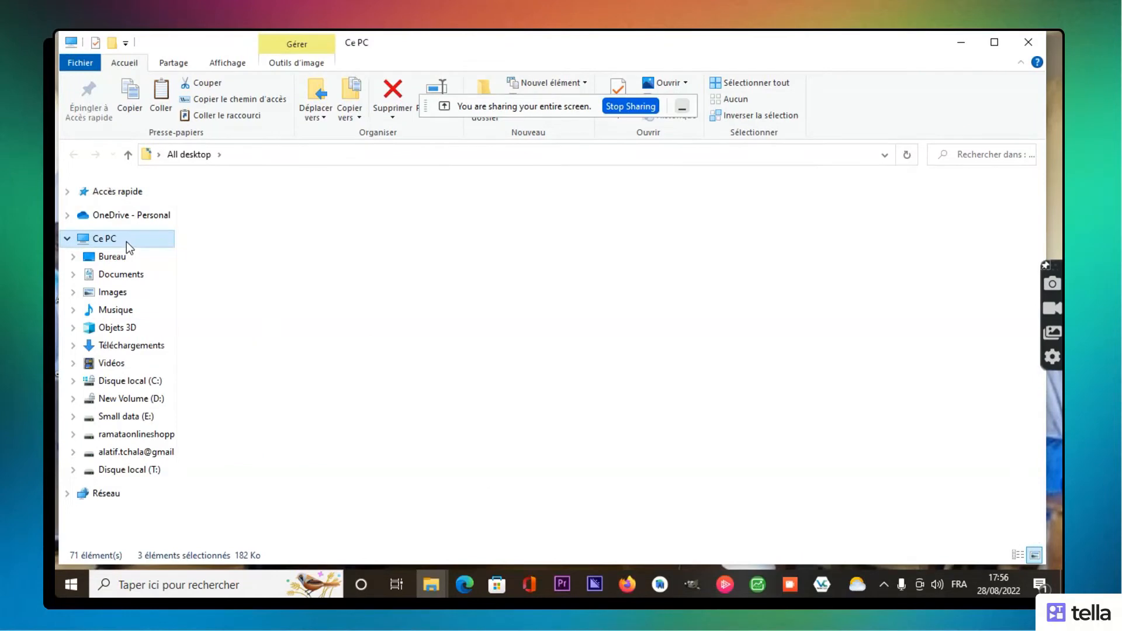
double_click(523, 344)
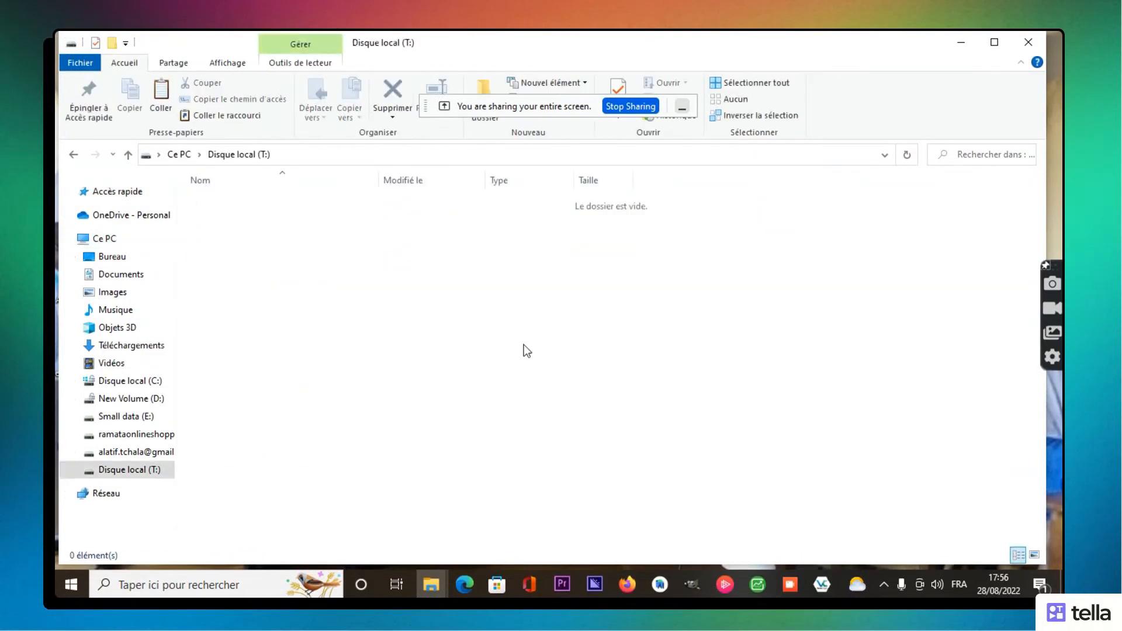
Step: Paste the three copied JPG images into drive T: and clear the selection
right_click(524, 345)
click(560, 447)
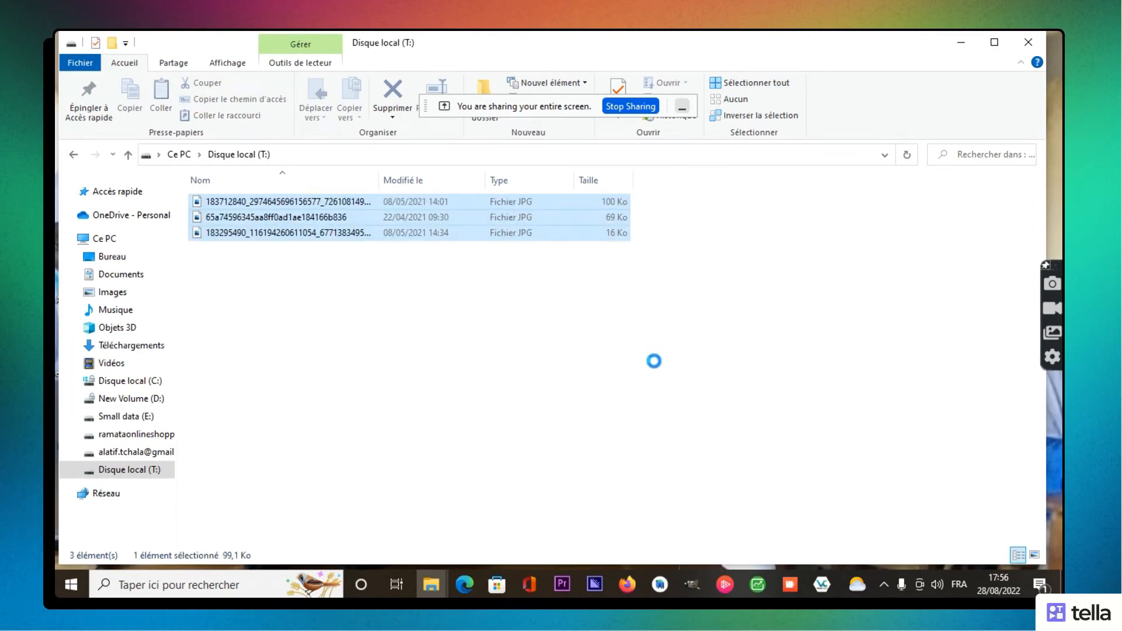
click(934, 407)
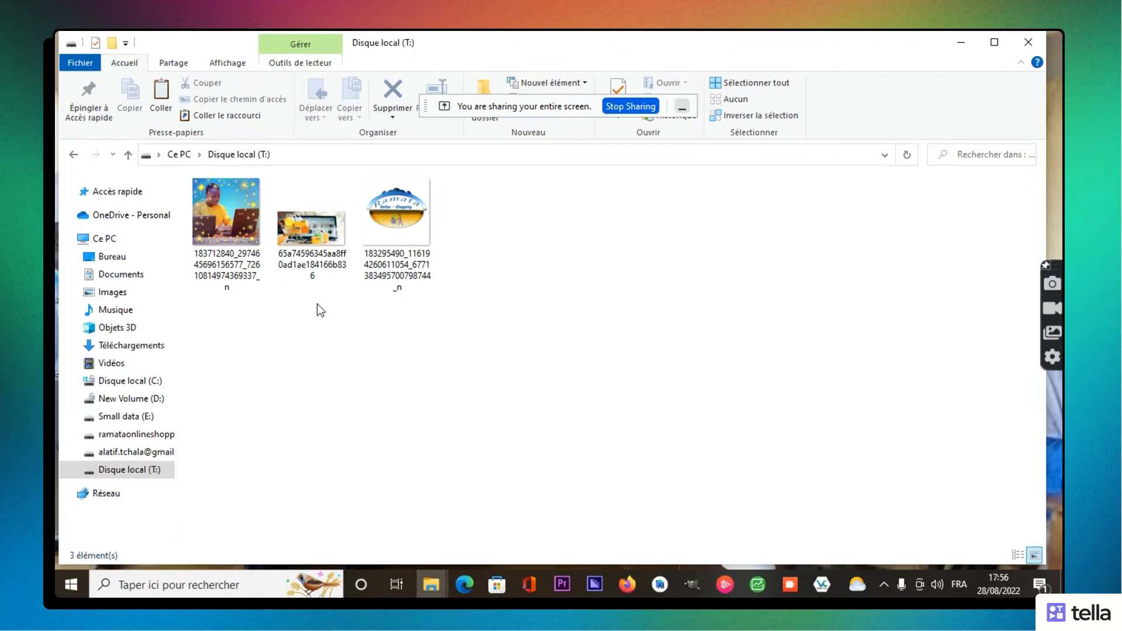
Step: Reopen Disque local (T:) from This PC to verify it holds the three pasted images
click(131, 246)
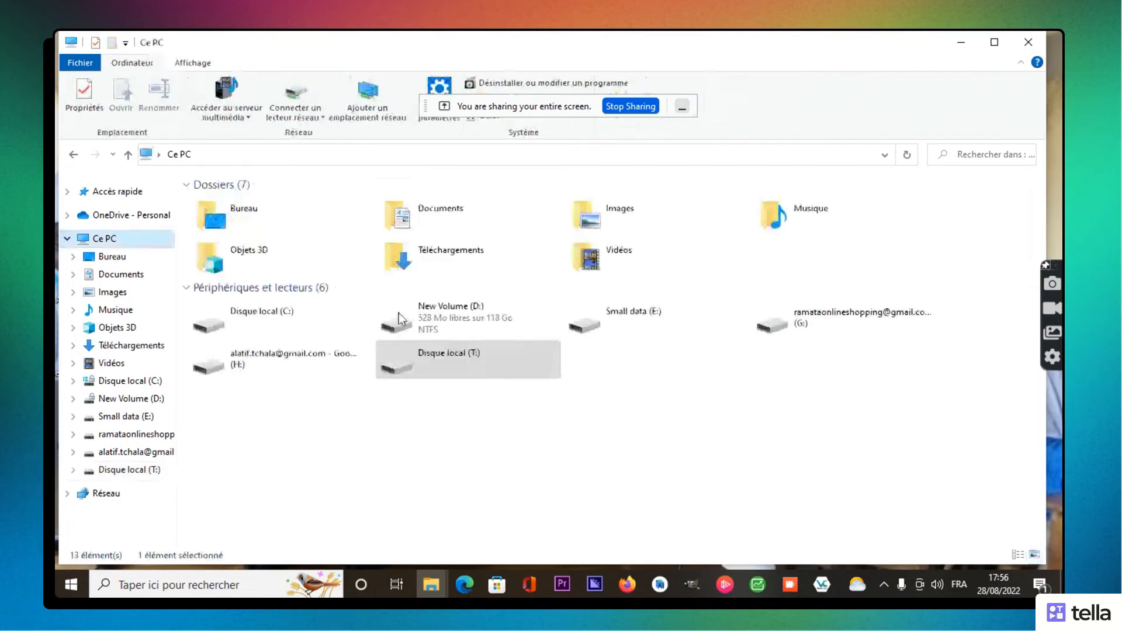
double_click(462, 366)
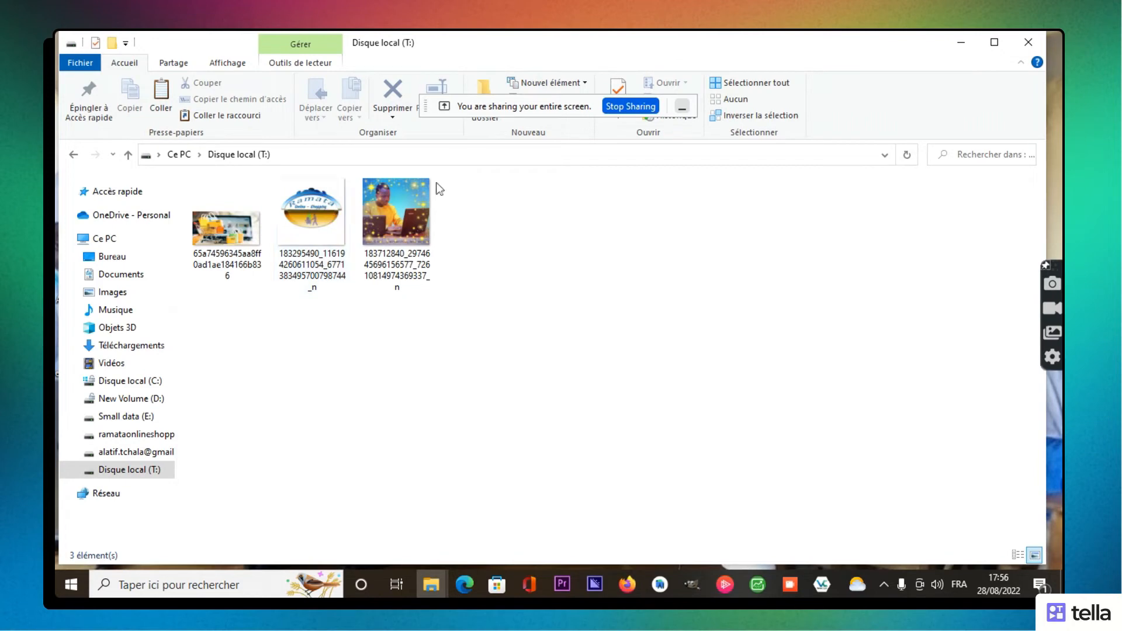
click(73, 156)
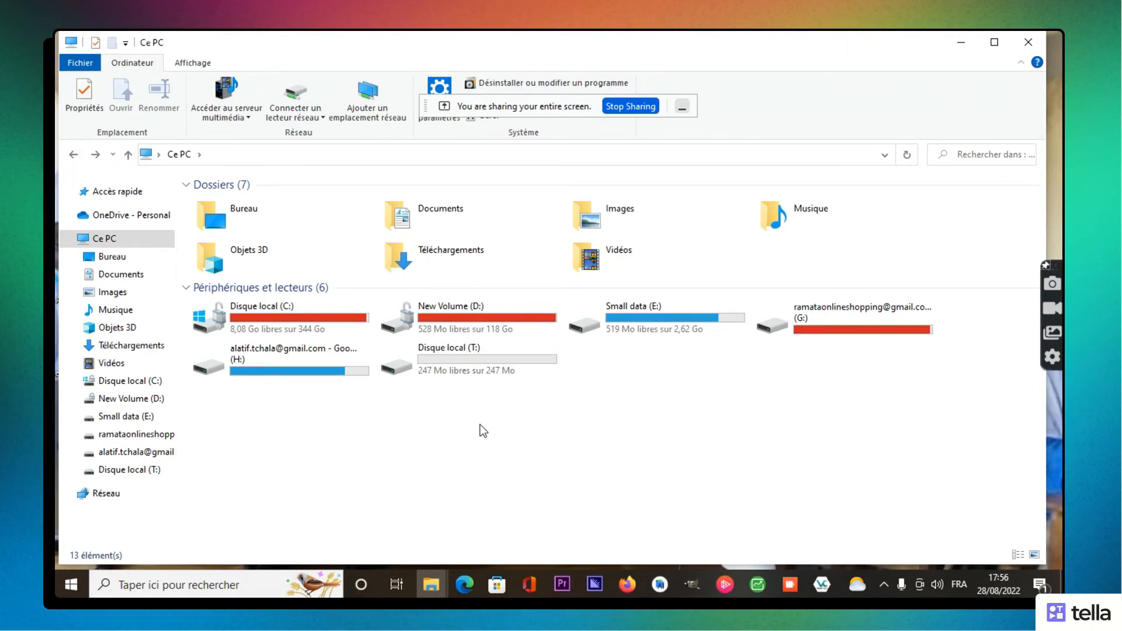
click(466, 371)
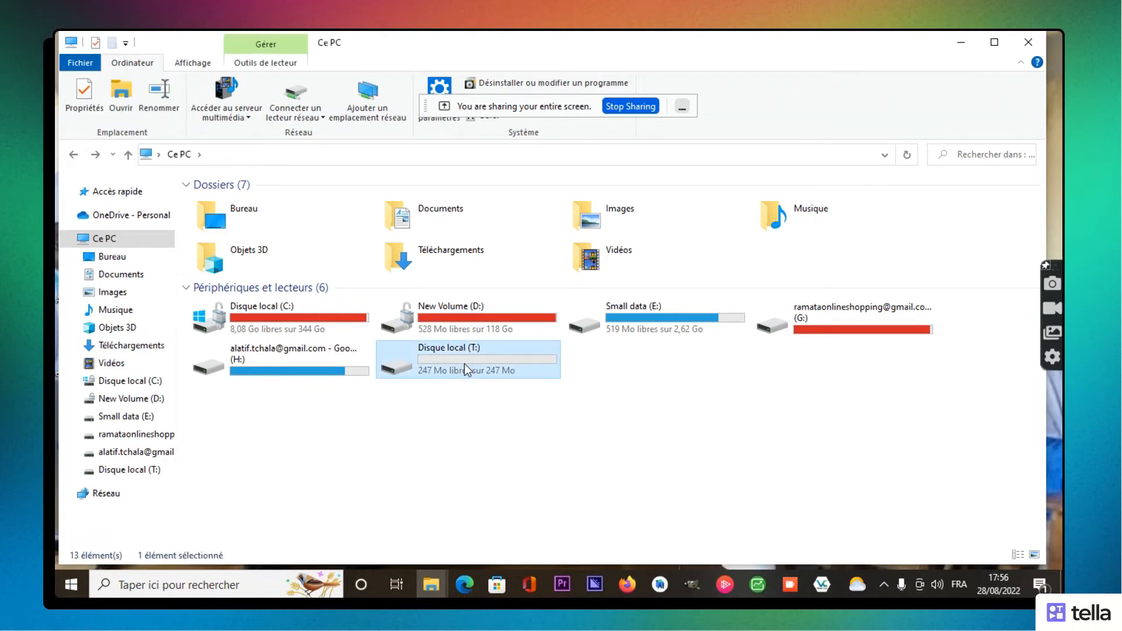
double_click(465, 367)
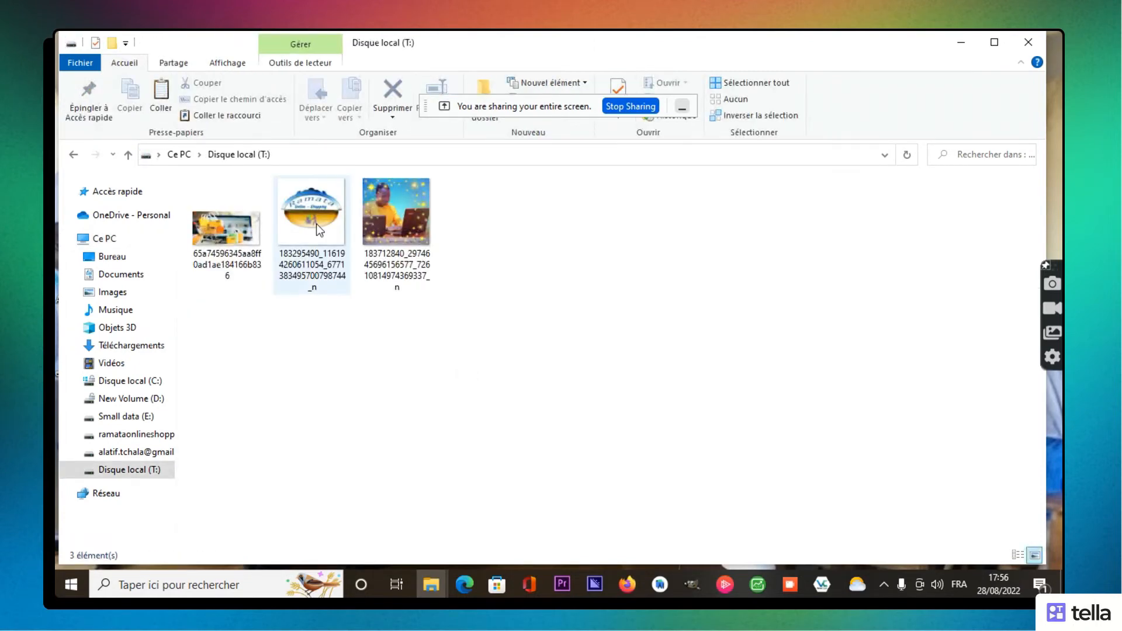
click(75, 154)
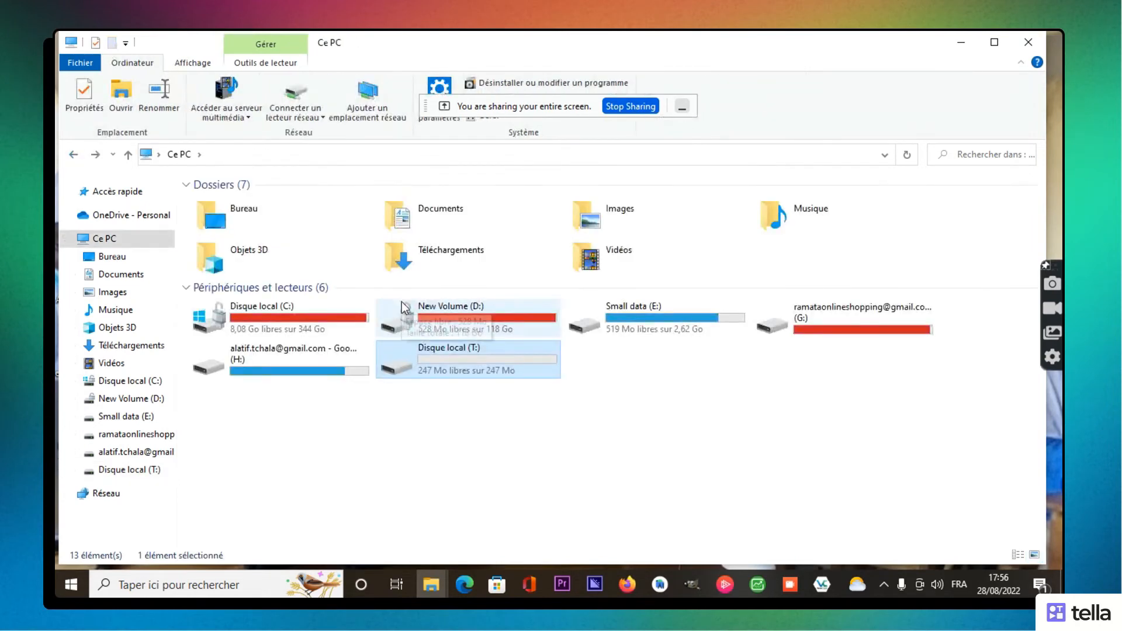
click(501, 413)
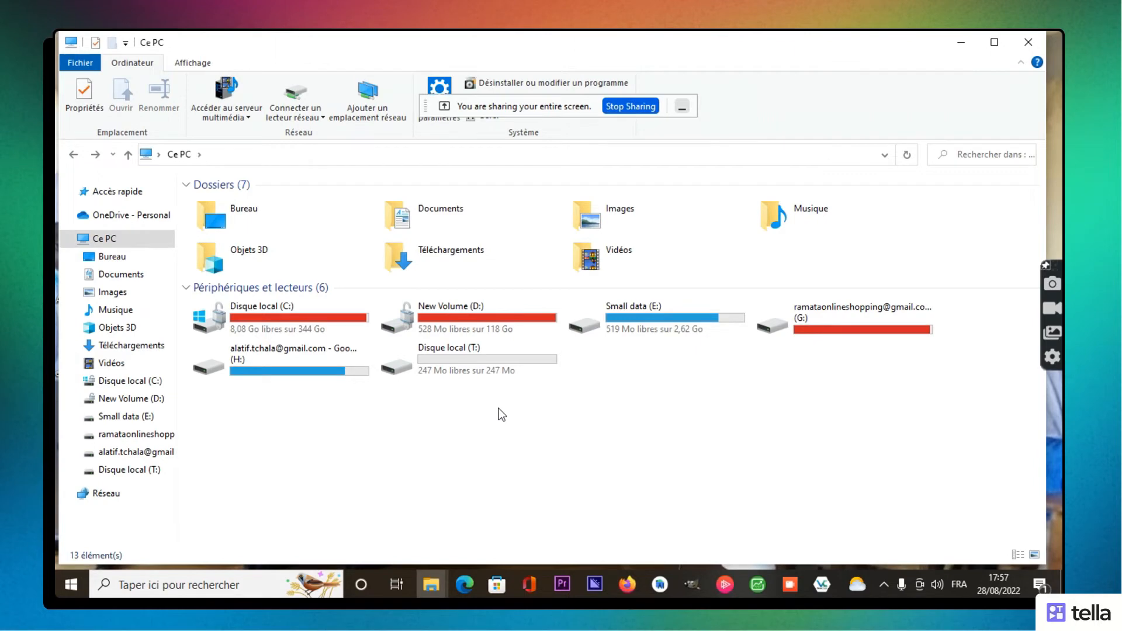
double_click(474, 365)
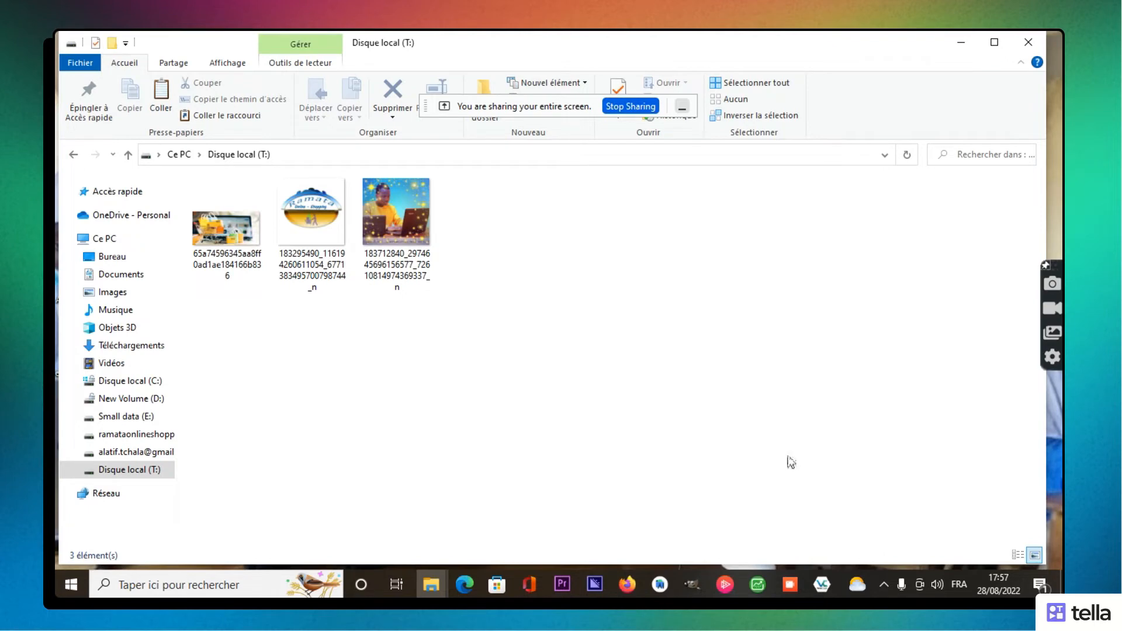
Step: Dismount the RDS.jpg volume from drive T: in VeraCrypt, then minimise the window
mouse_move(825, 597)
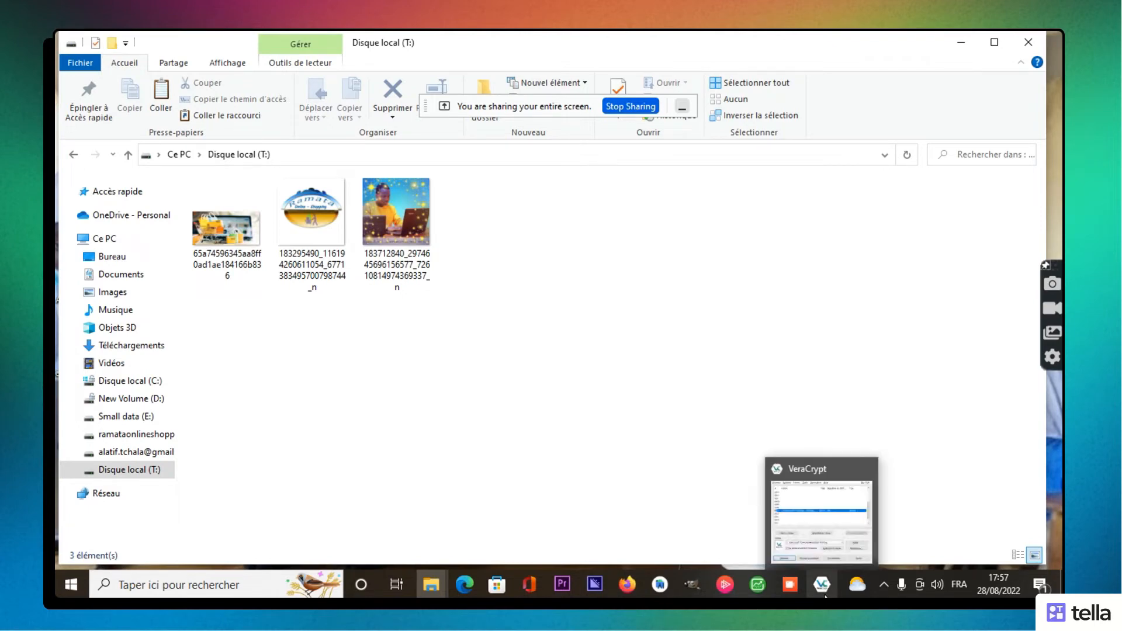
click(822, 585)
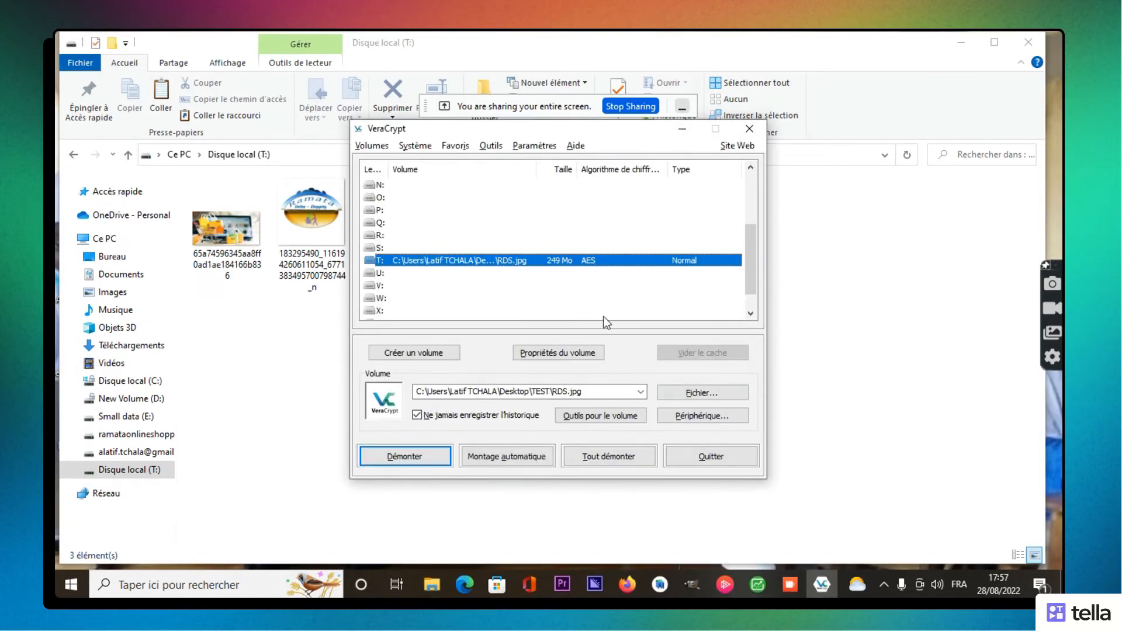
click(433, 197)
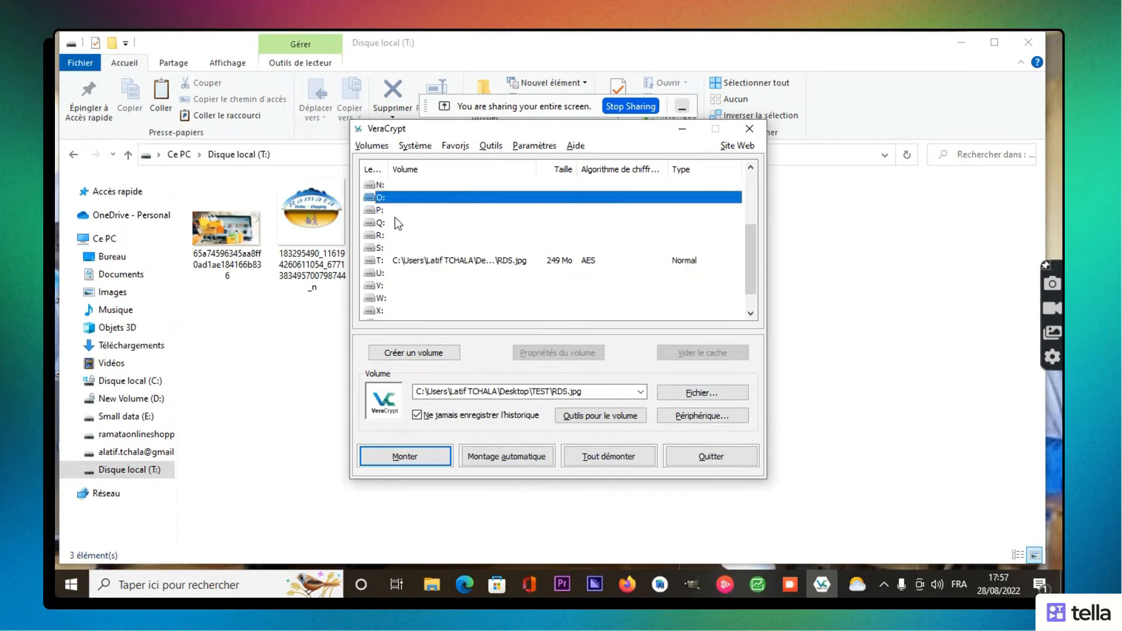
click(392, 235)
click(387, 286)
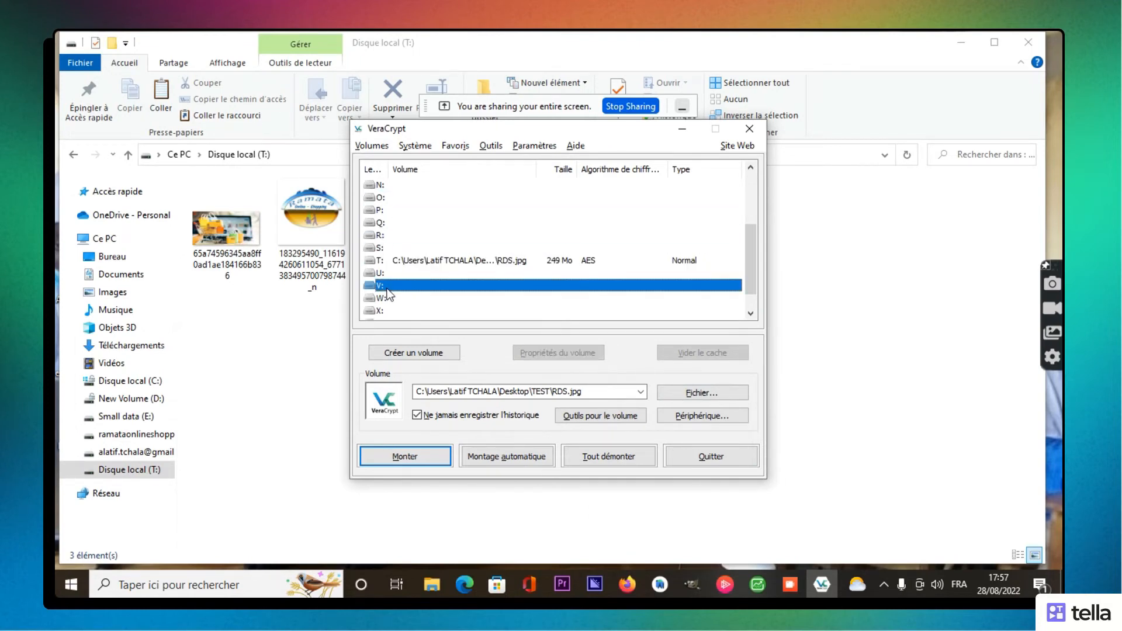
click(381, 223)
click(383, 209)
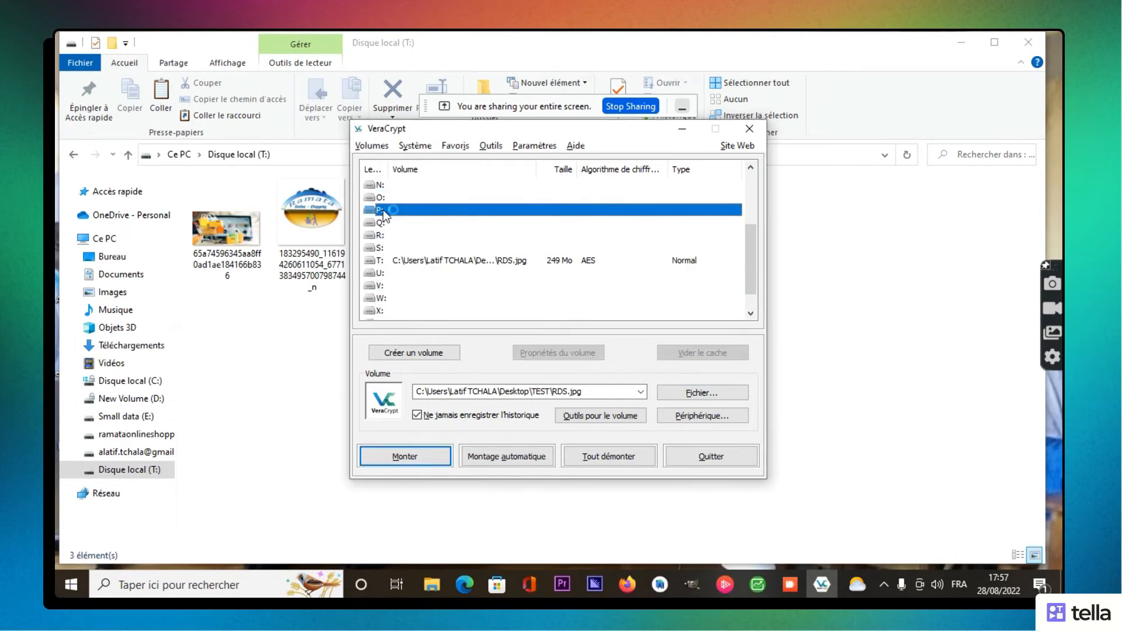
click(431, 263)
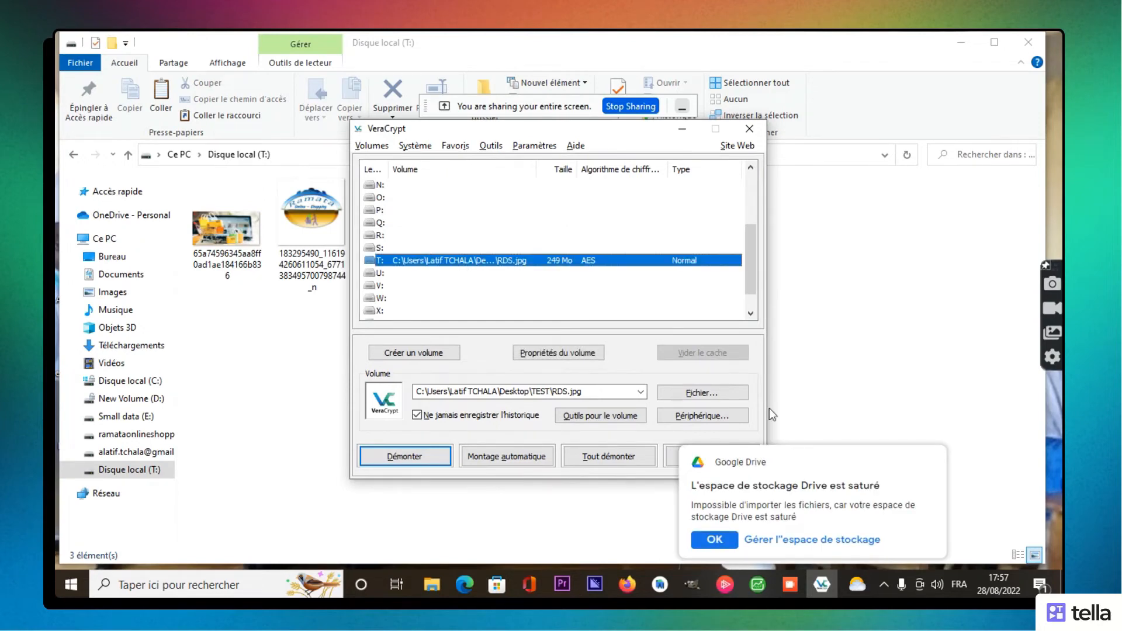
click(925, 463)
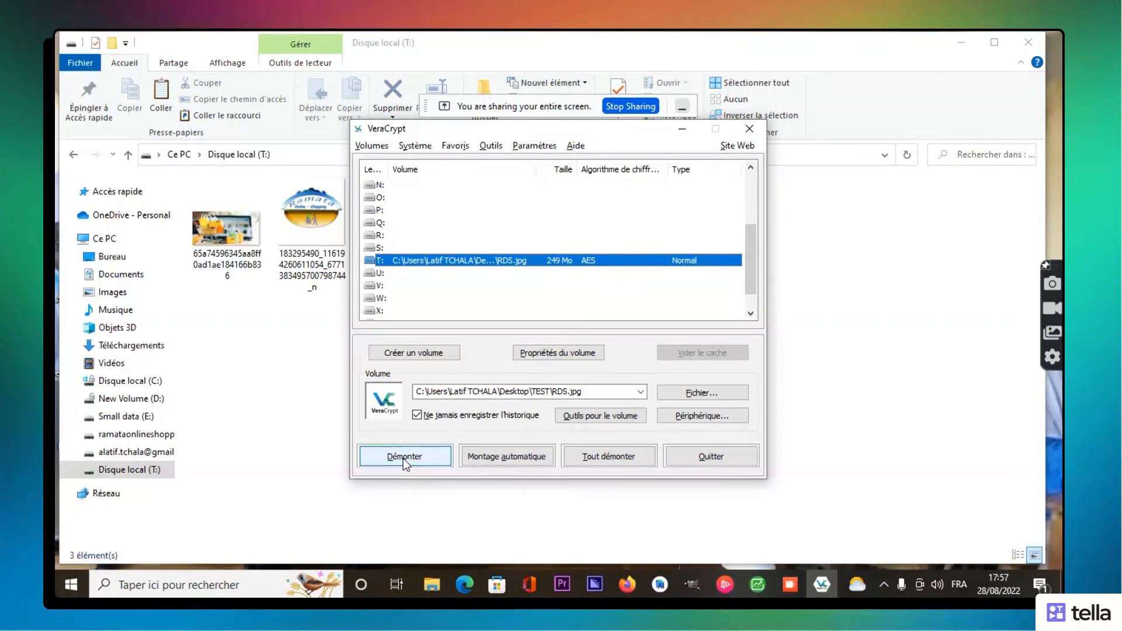
click(402, 456)
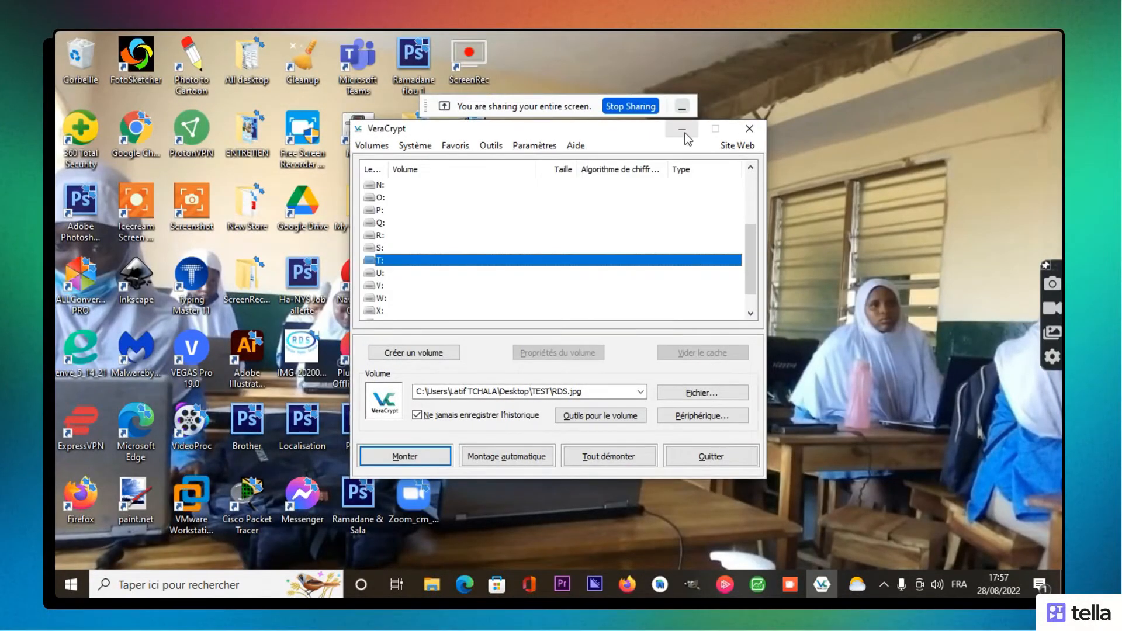
click(682, 130)
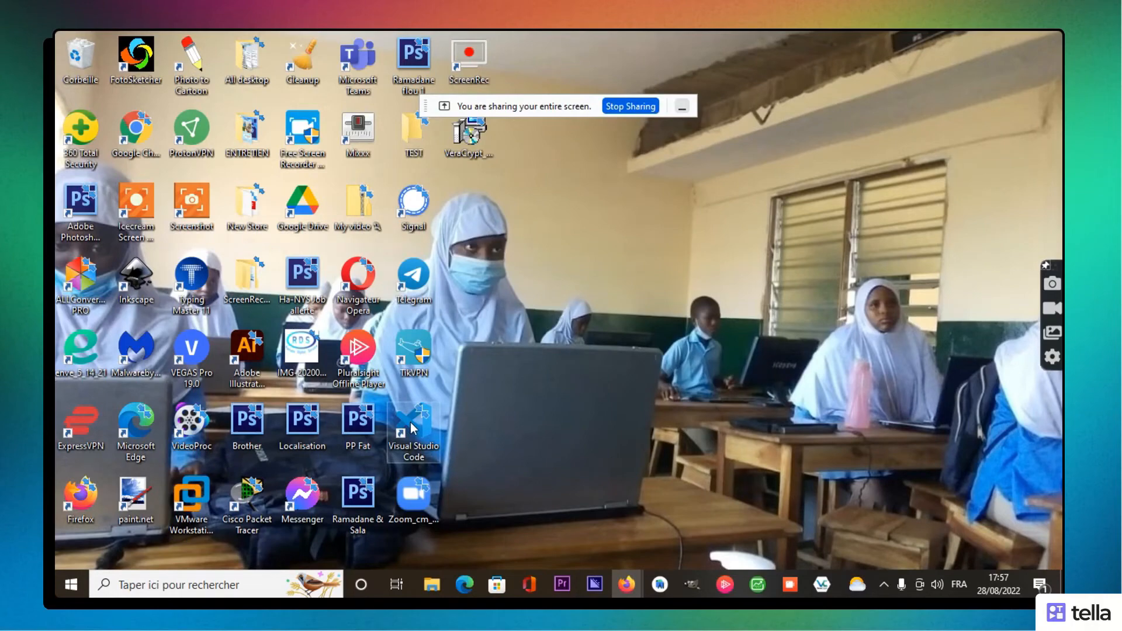
Step: Confirm drive T: is gone from This PC, then open the desktop TEST folder
click(432, 585)
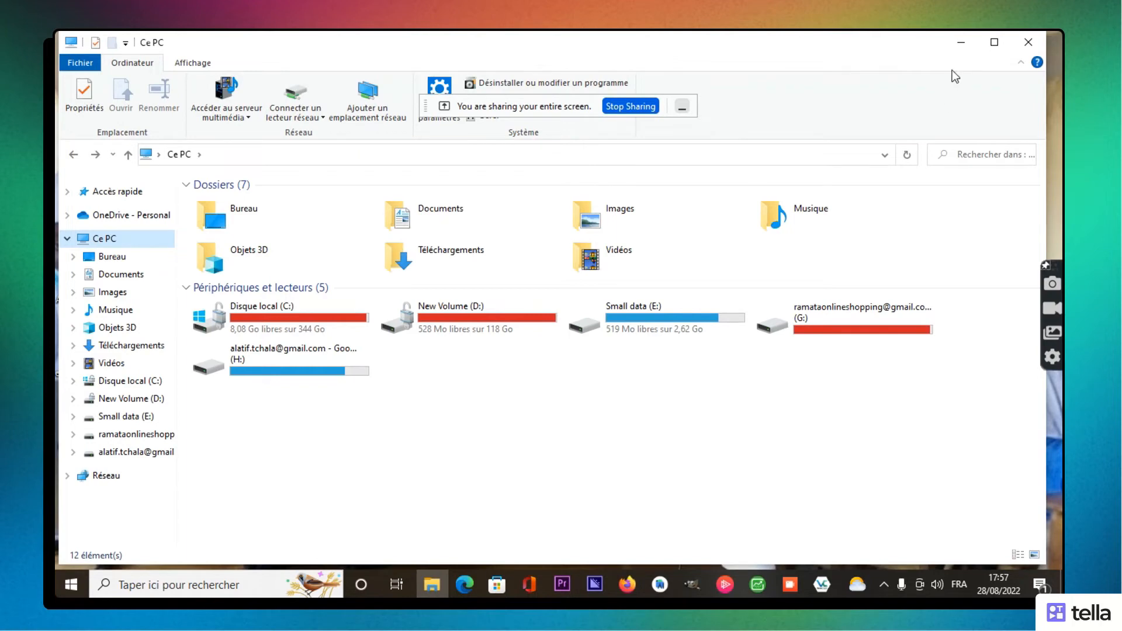
click(961, 42)
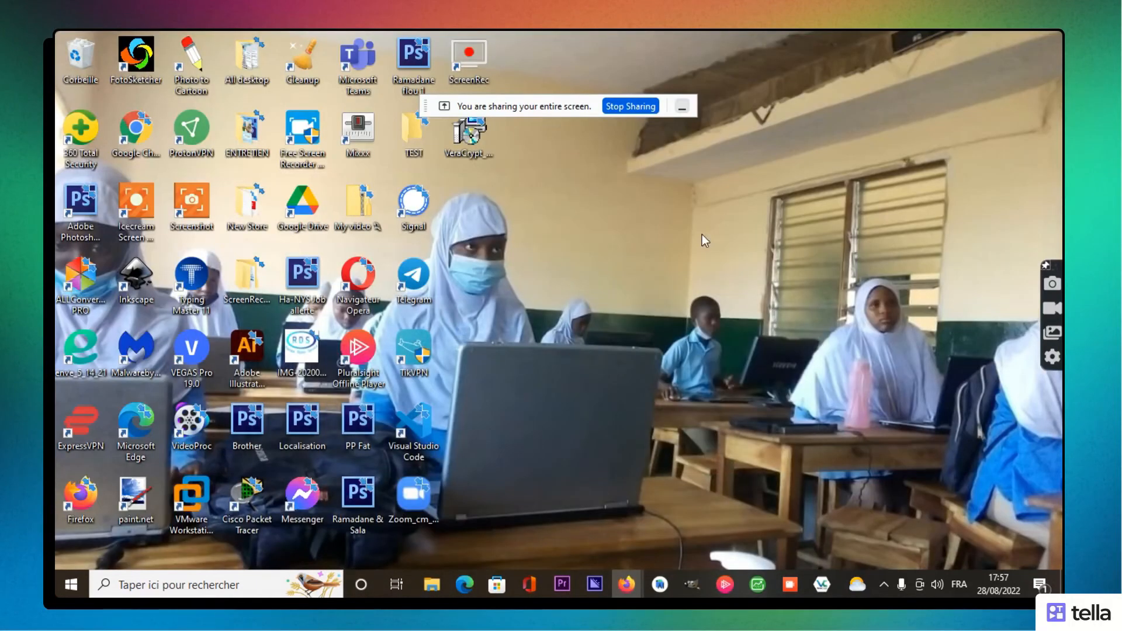
click(413, 150)
double_click(413, 150)
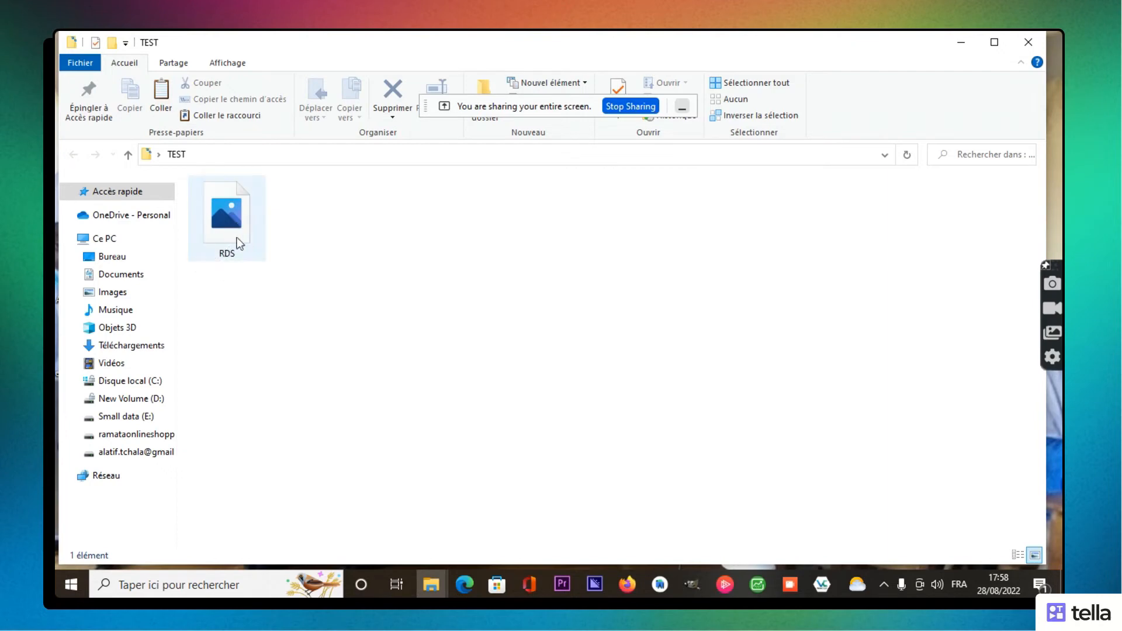
Step: Try opening the 250 Mo RDS file from the TEST folder as an image
double_click(223, 224)
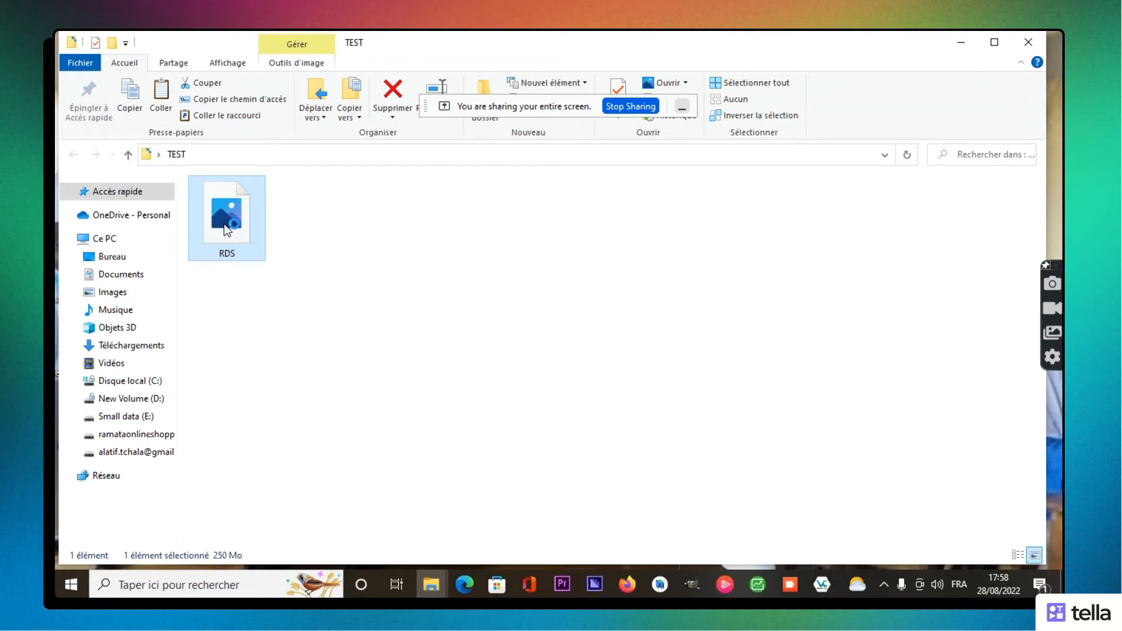
double_click(224, 225)
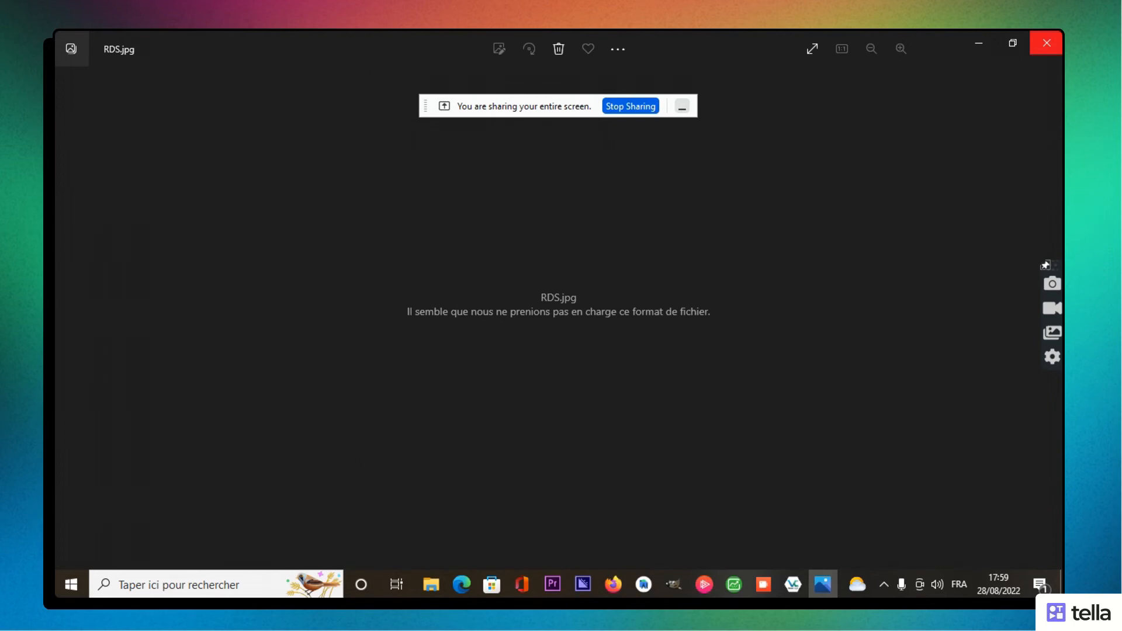
Step: Close the Photos viewer that failed to display RDS.jpg
click(1046, 43)
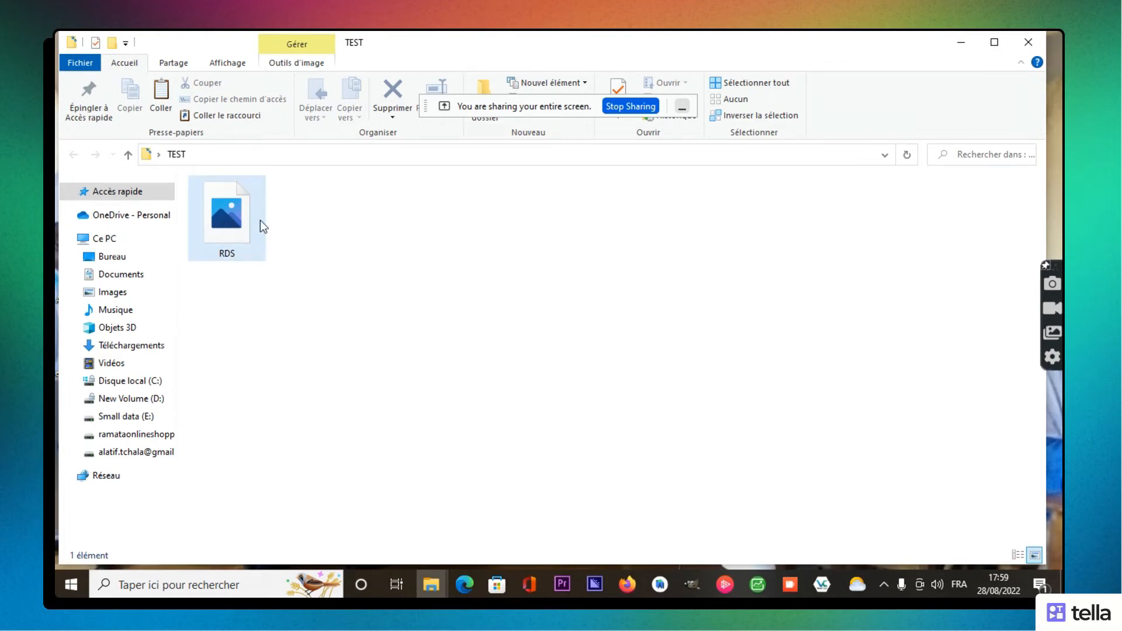
Step: Minimize the TEST folder window in File Explorer so the desktop shows
mouse_move(241, 232)
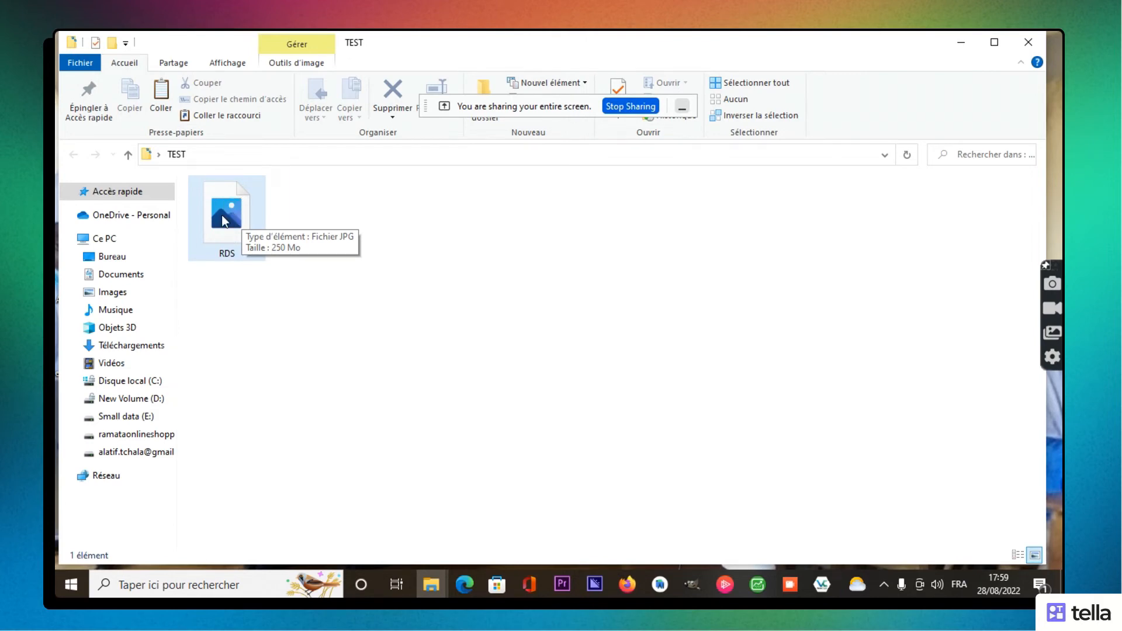
click(966, 44)
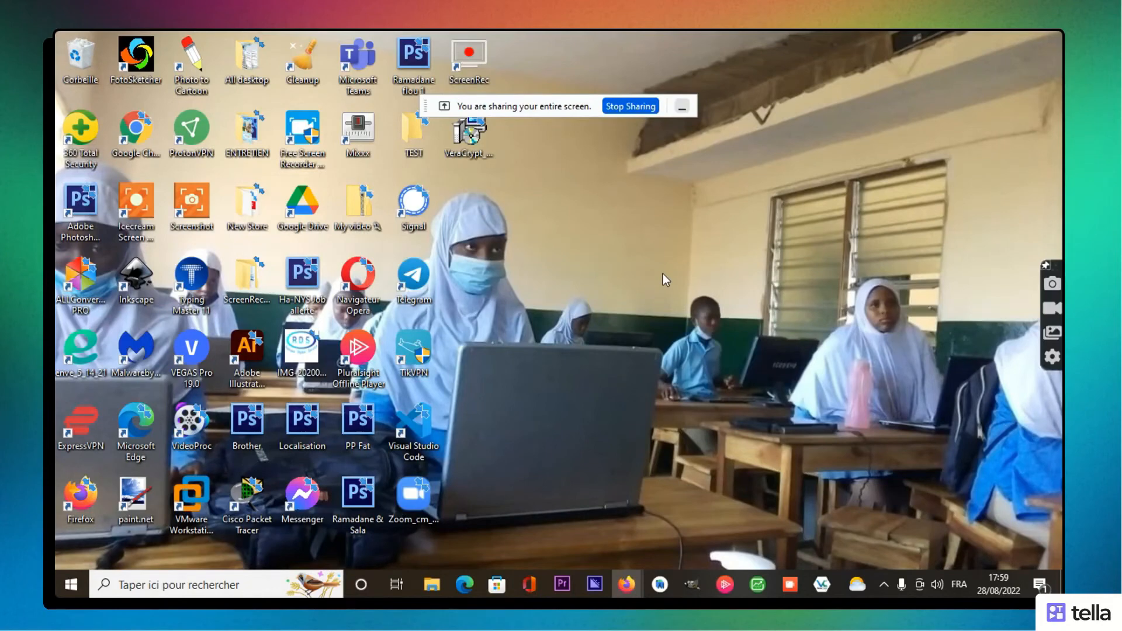
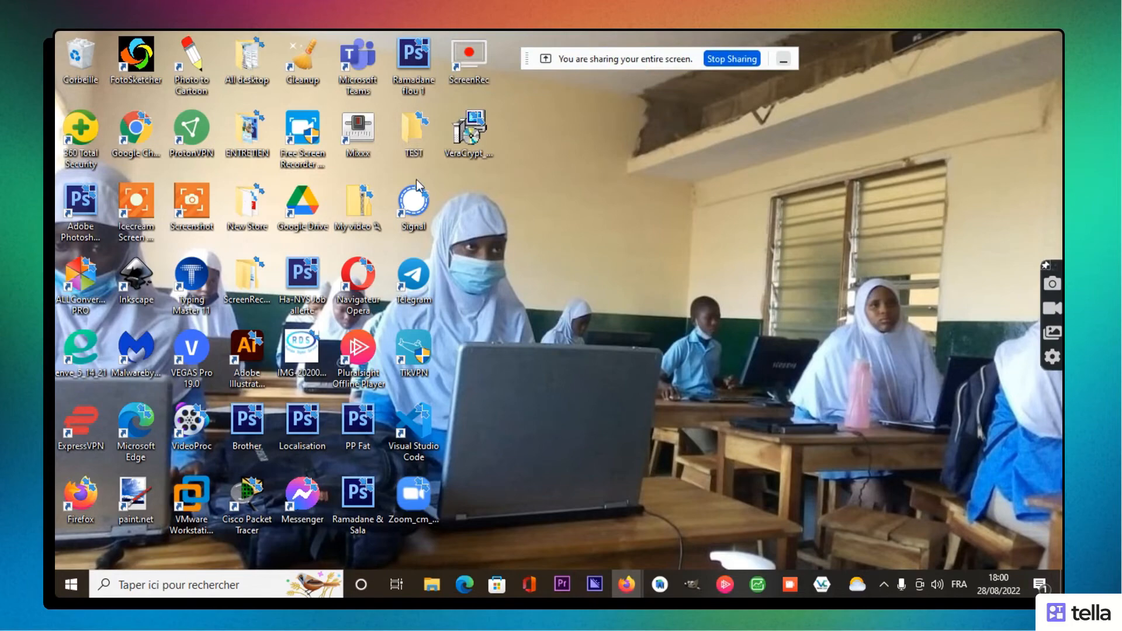
Step: Check the RDS file in the desktop TEST folder, close the folder, and bring up the Start menu
double_click(414, 134)
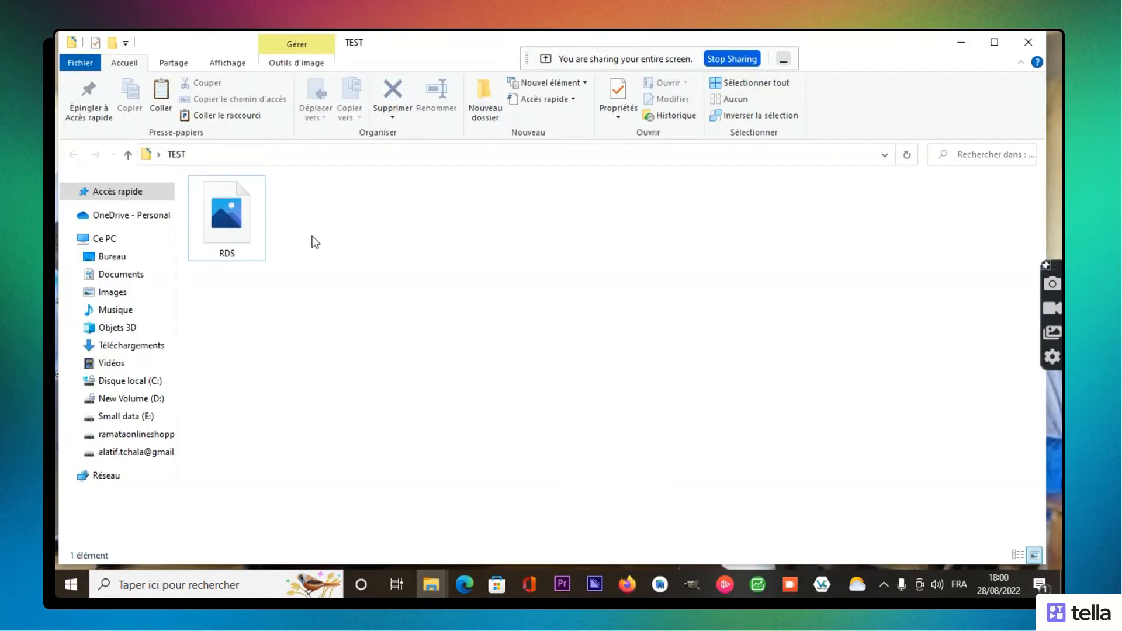
click(252, 222)
mouse_move(252, 222)
click(1037, 39)
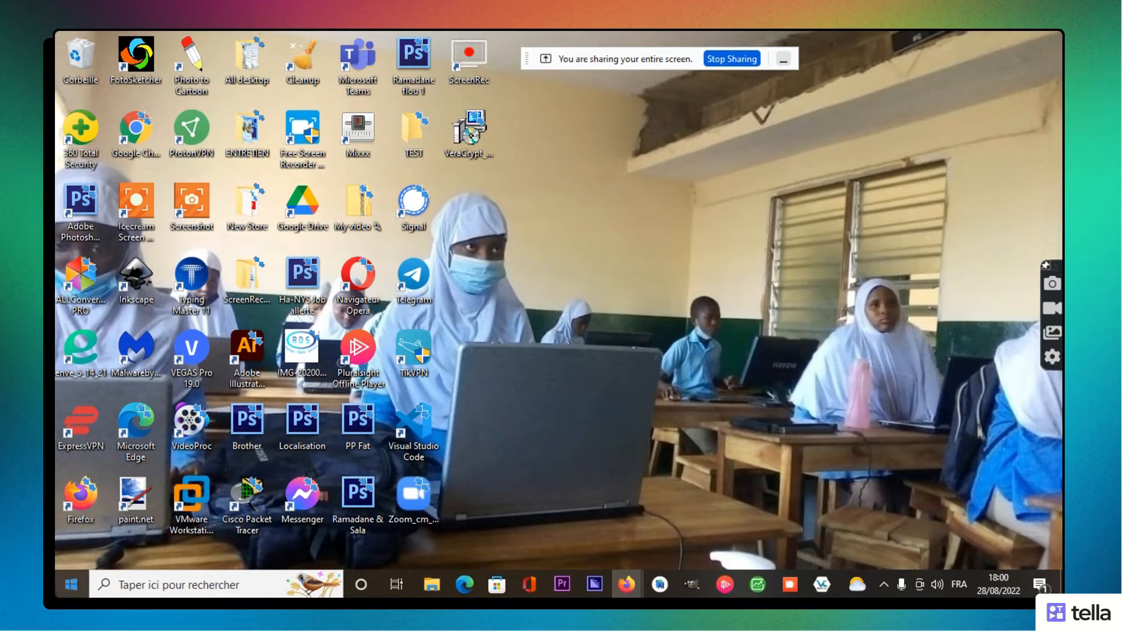
click(71, 585)
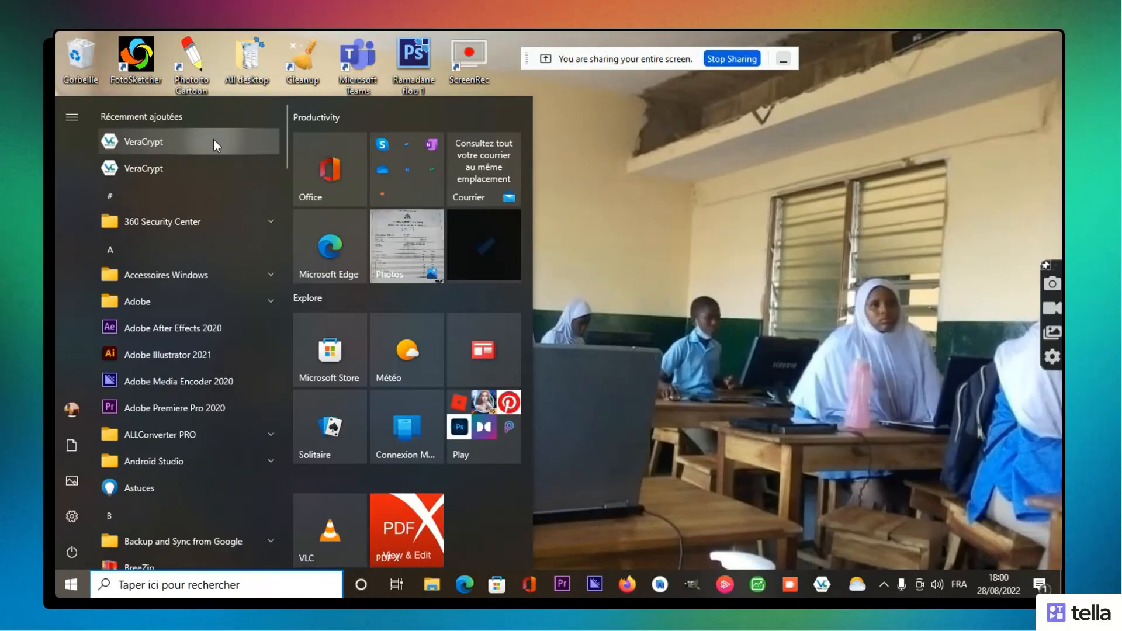
Step: Launch VeraCrypt, clear the old volume path, and select drive letter U:
click(213, 140)
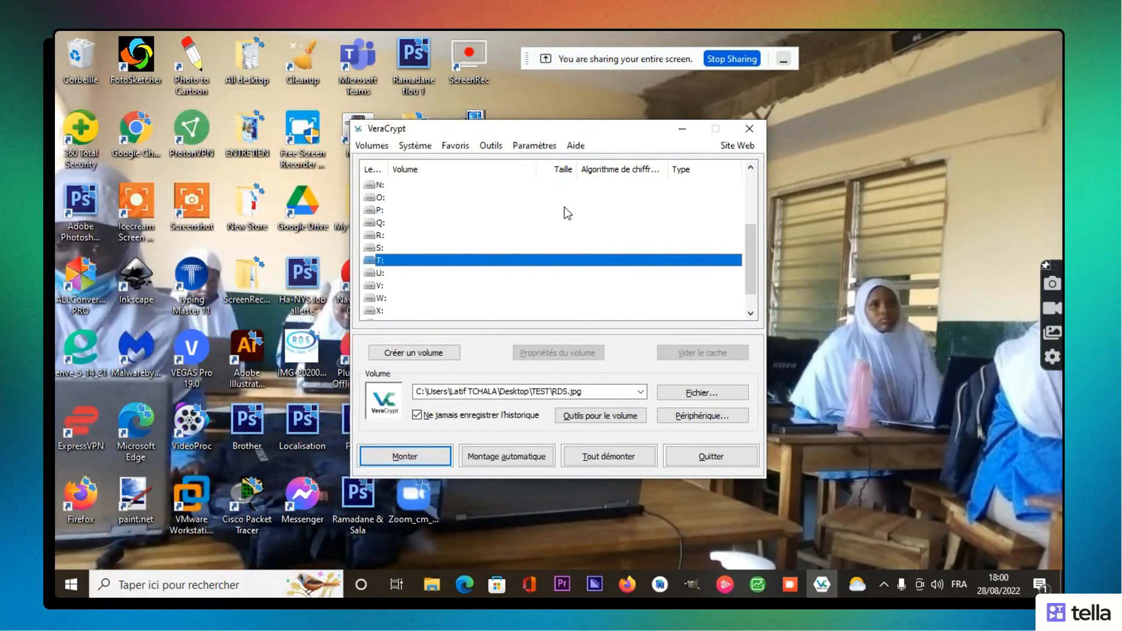
click(383, 273)
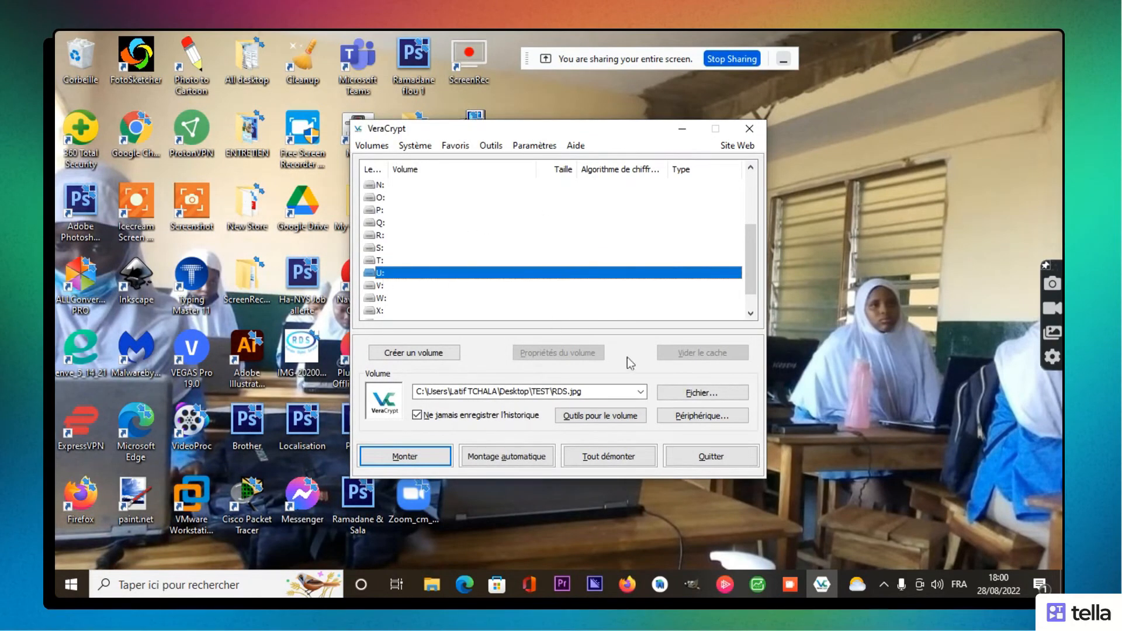
click(691, 393)
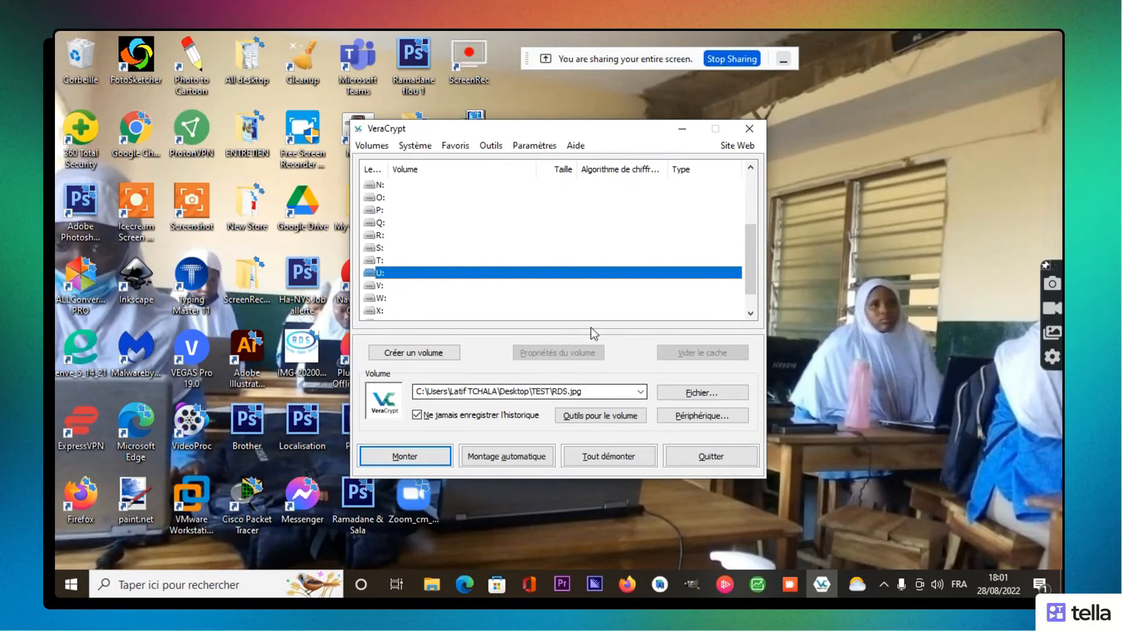
click(597, 391)
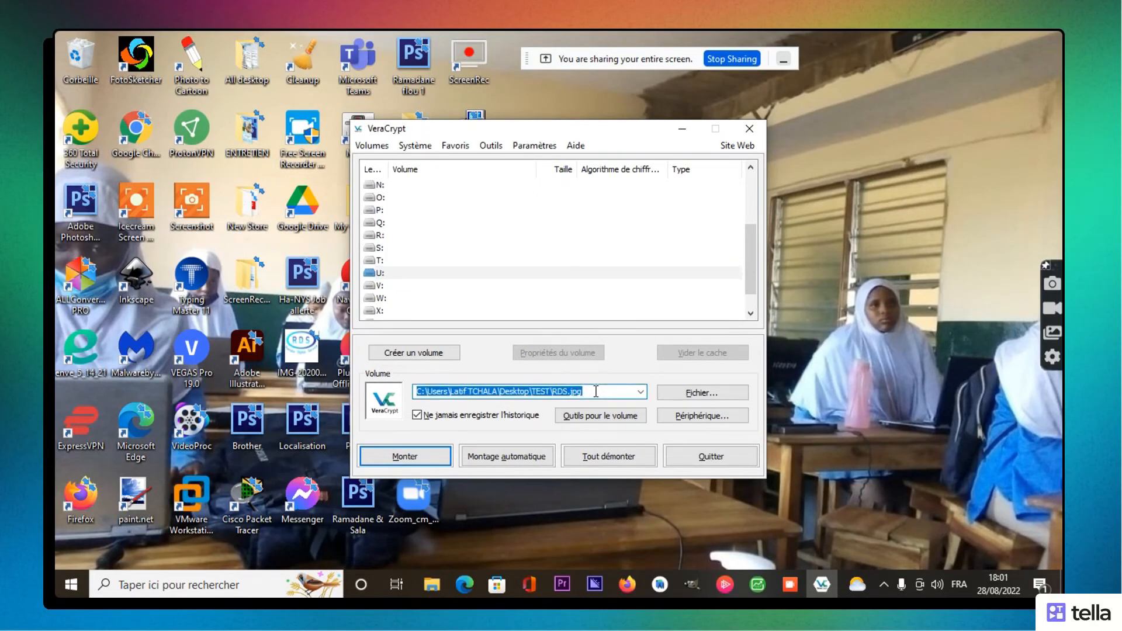
key(BackSpace)
click(475, 253)
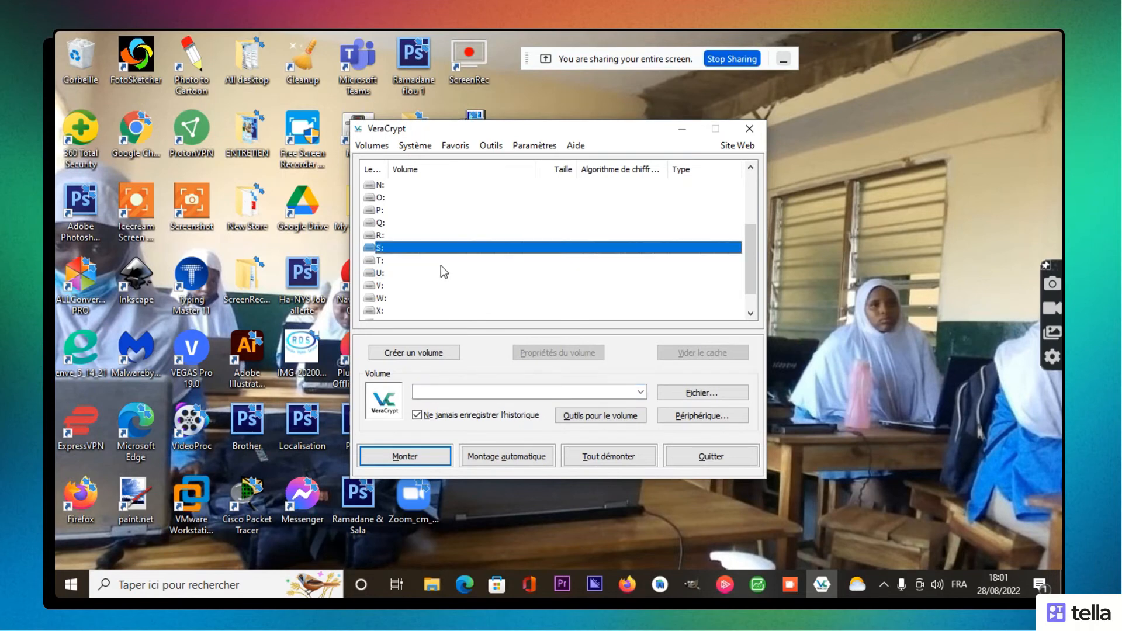
click(441, 264)
click(422, 275)
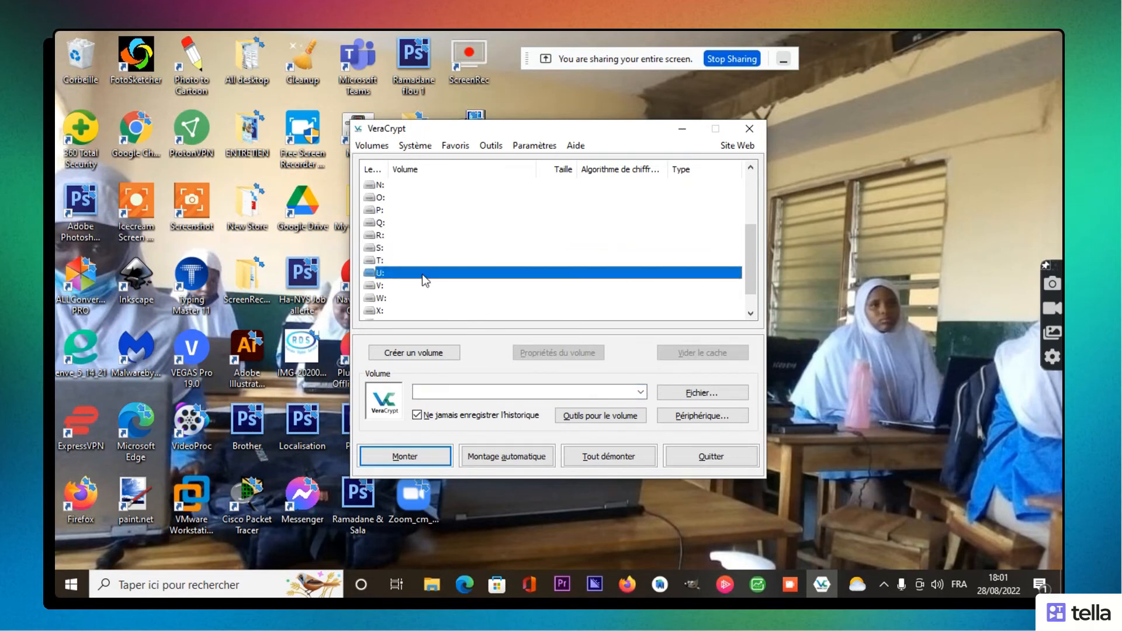
Step: Choose RDS.jpg from Bureau > TEST as the volume file
click(677, 397)
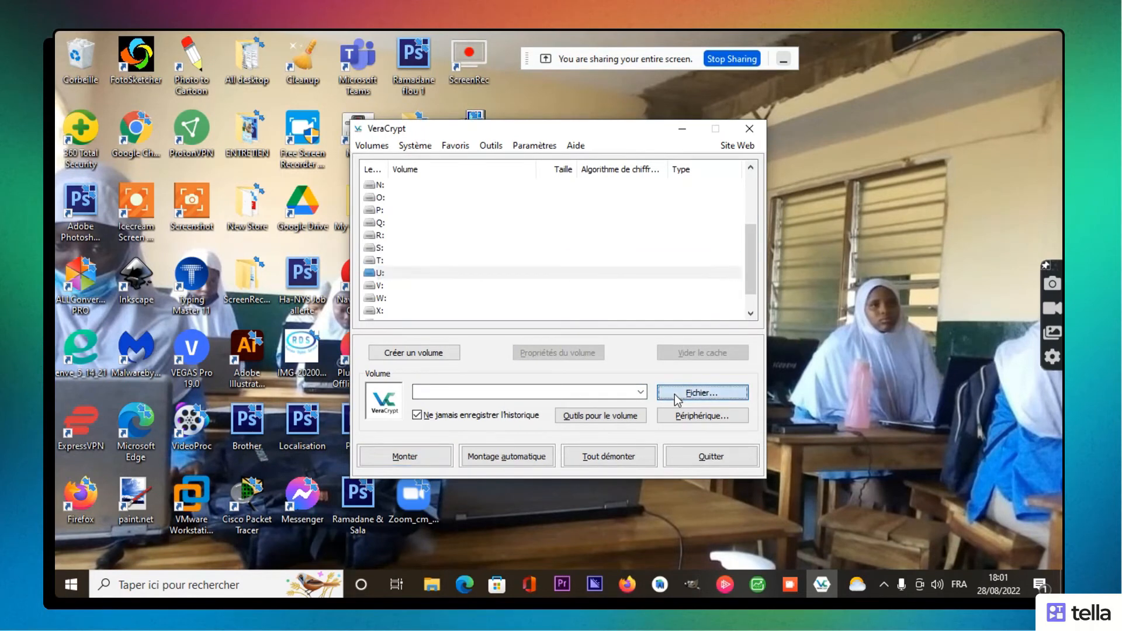
click(430, 267)
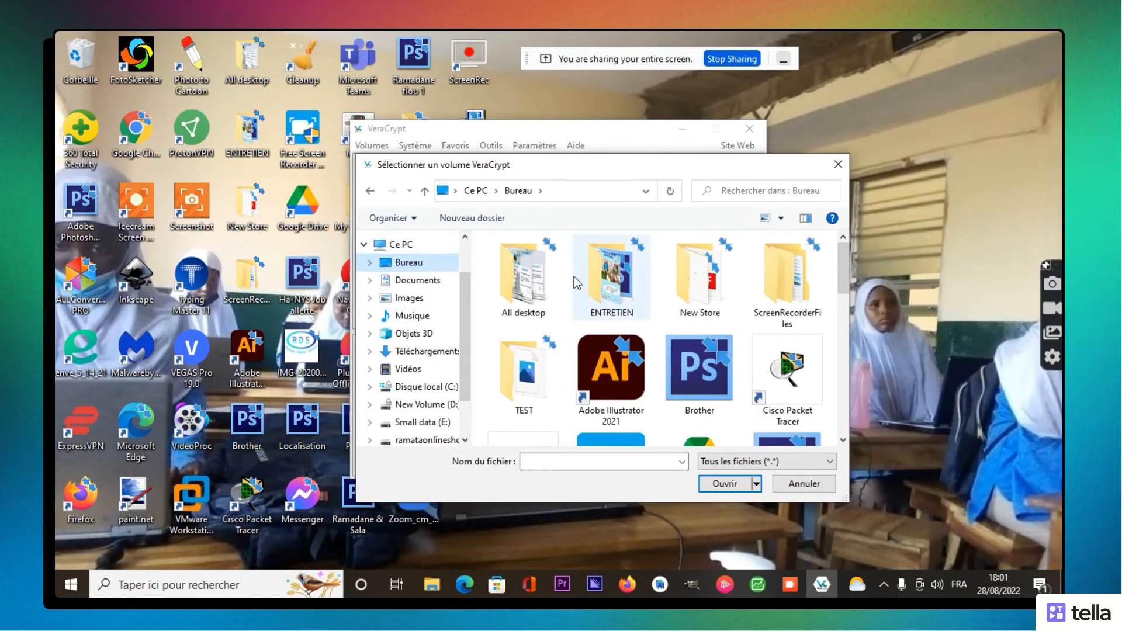
click(525, 376)
double_click(525, 376)
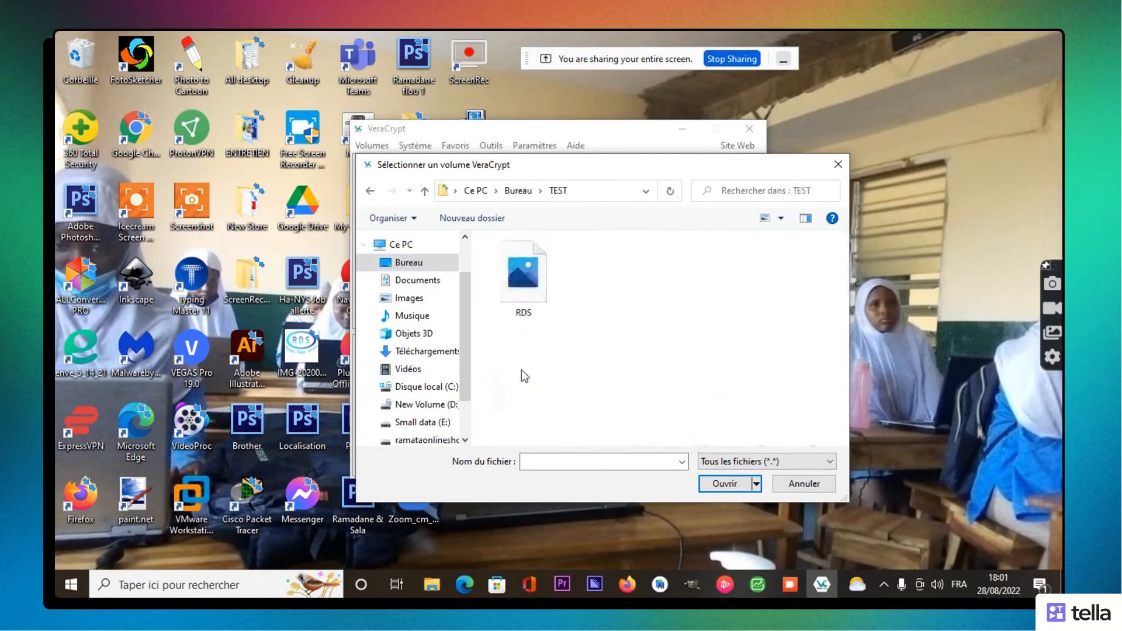
click(523, 292)
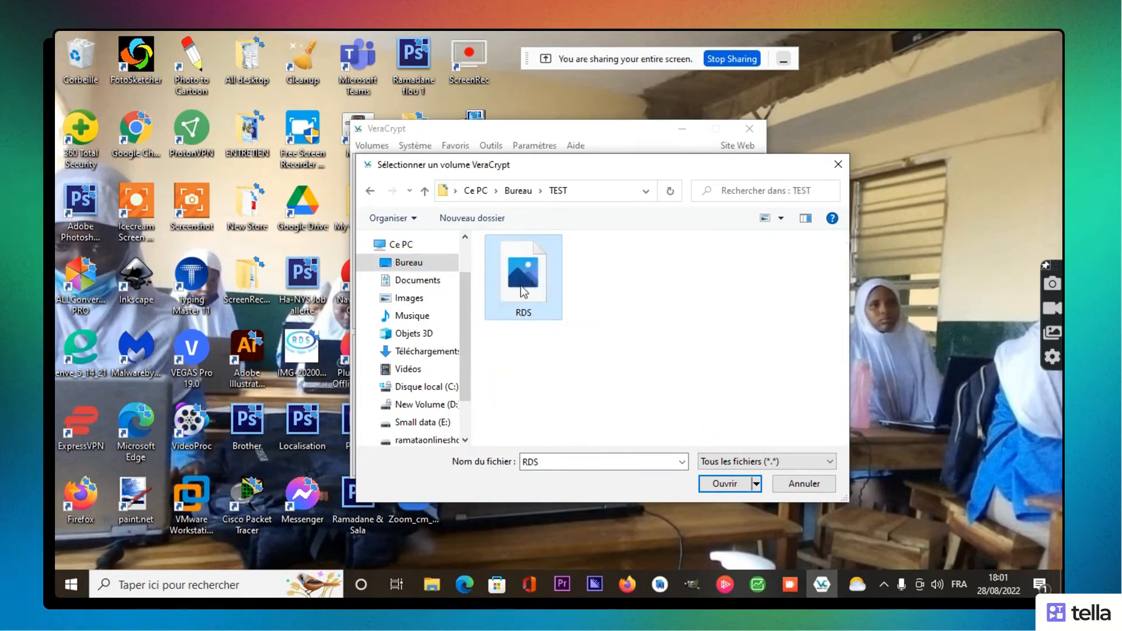
click(725, 486)
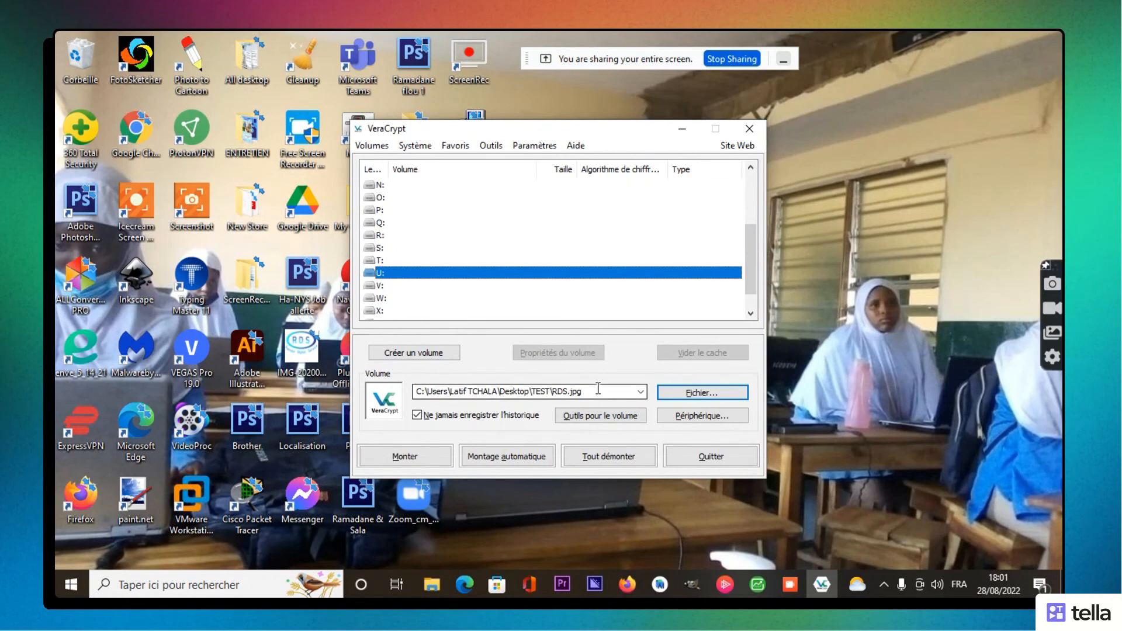
Step: Mount on U: with the container password and PIM (Saisir un PIM ticked), then dismiss the extension warning
click(431, 457)
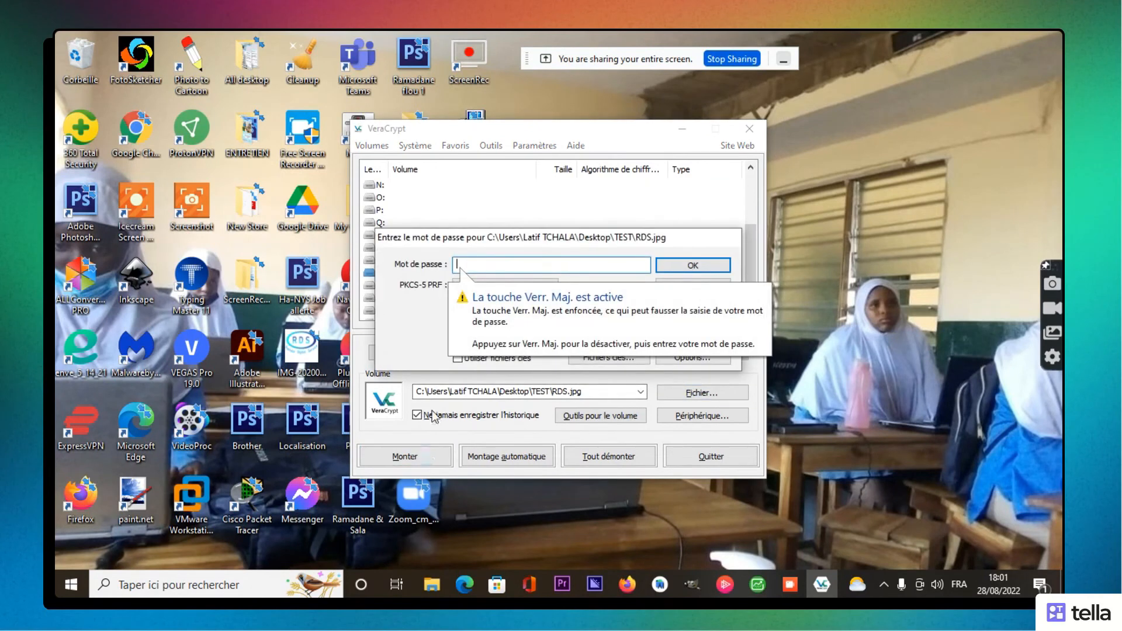
text(*****)
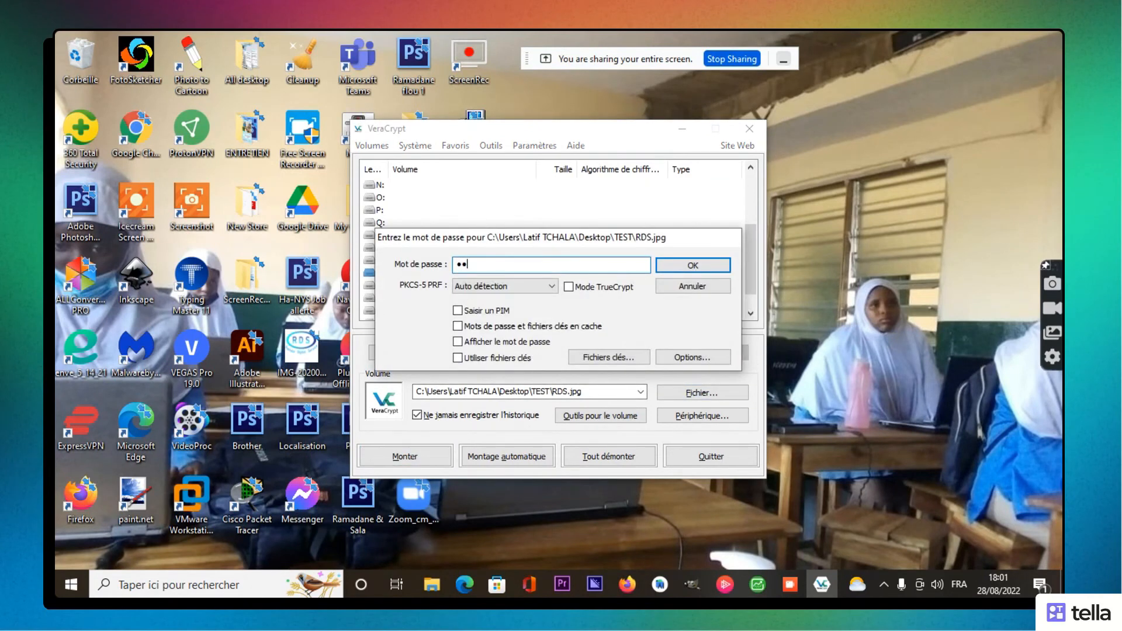
text(*)
click(458, 311)
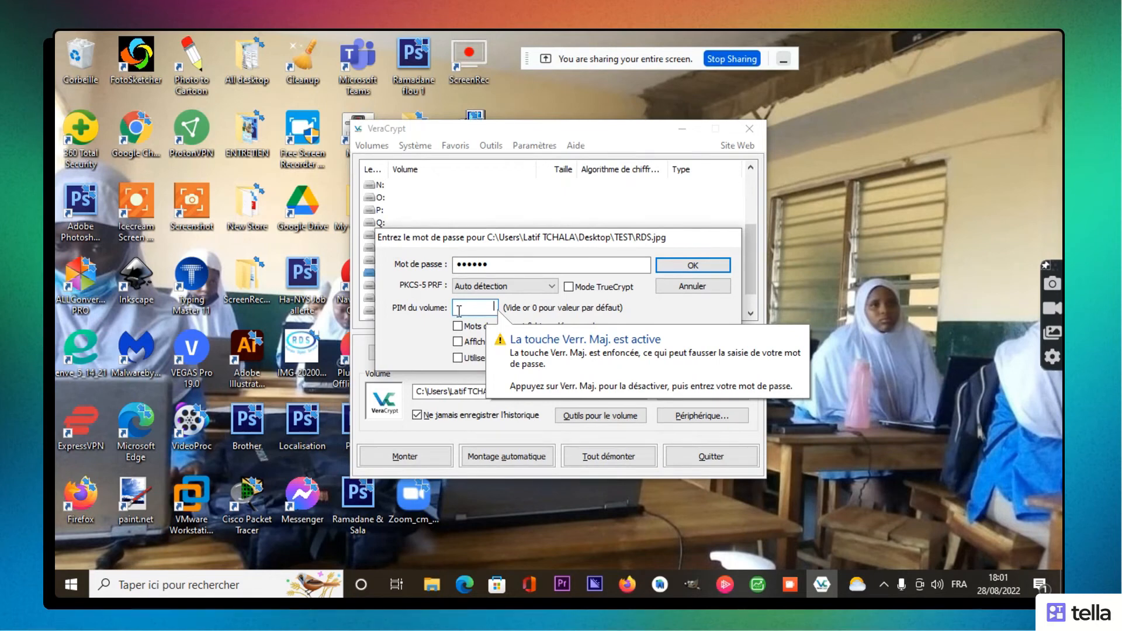
text(•••)
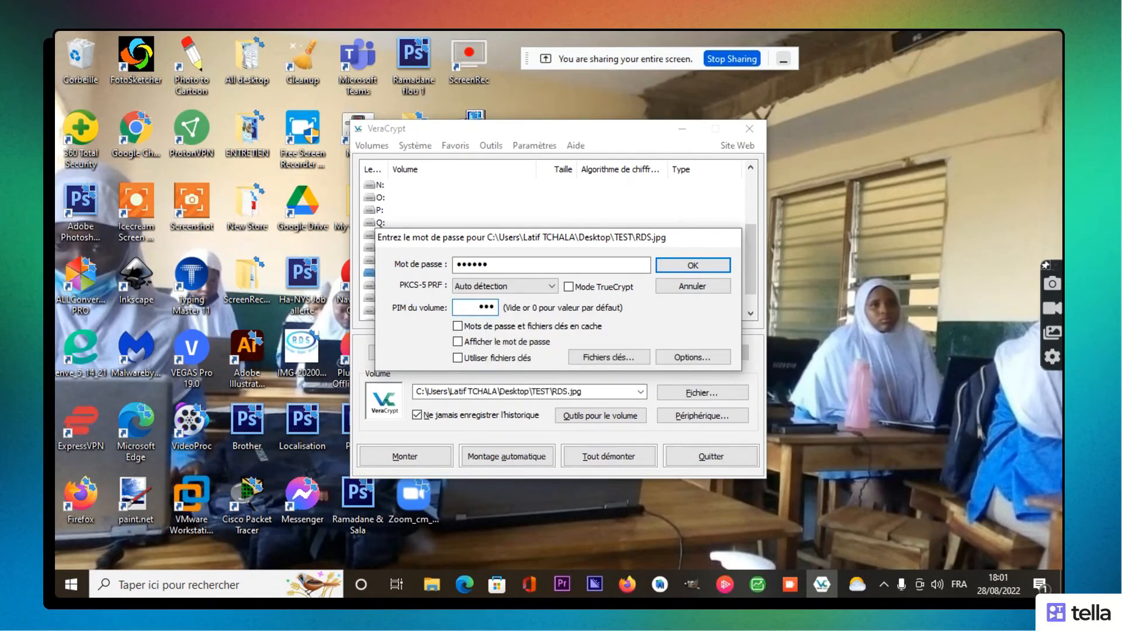
click(458, 342)
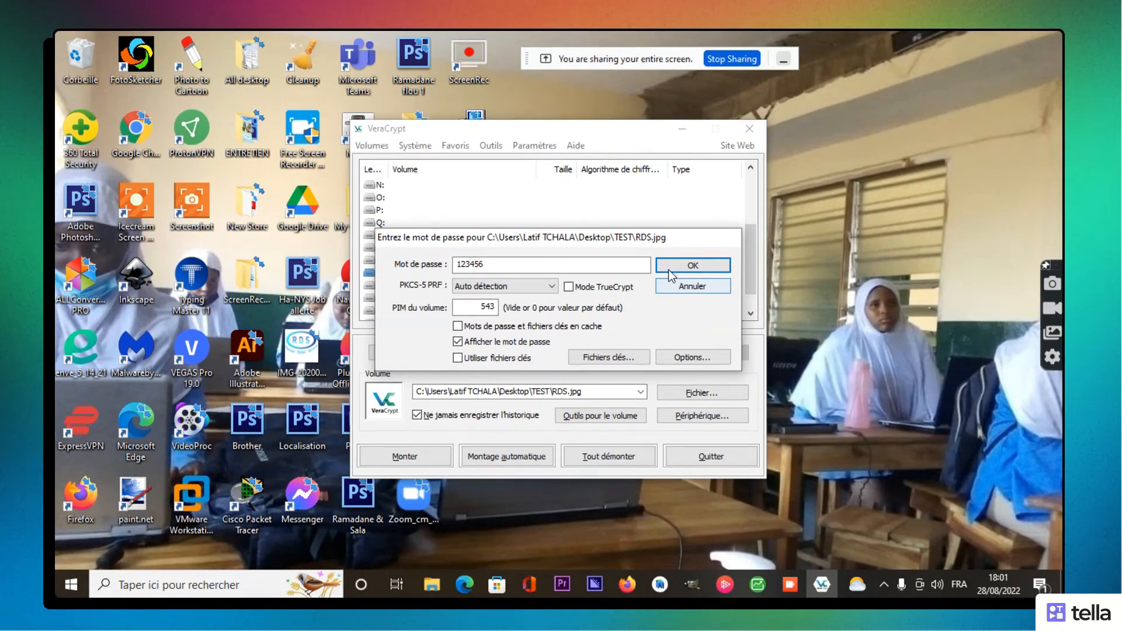
click(669, 270)
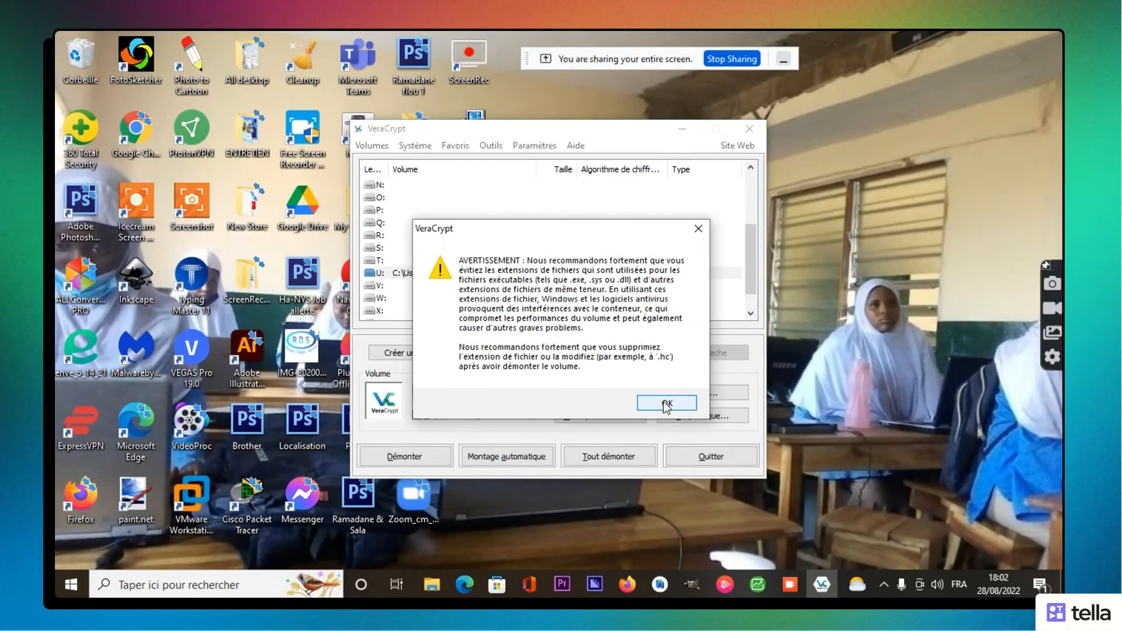
click(667, 405)
Step: Open Disque local (U:), view the second image (Ramata logo) in Photos, then return to Ce PC
mouse_move(430, 587)
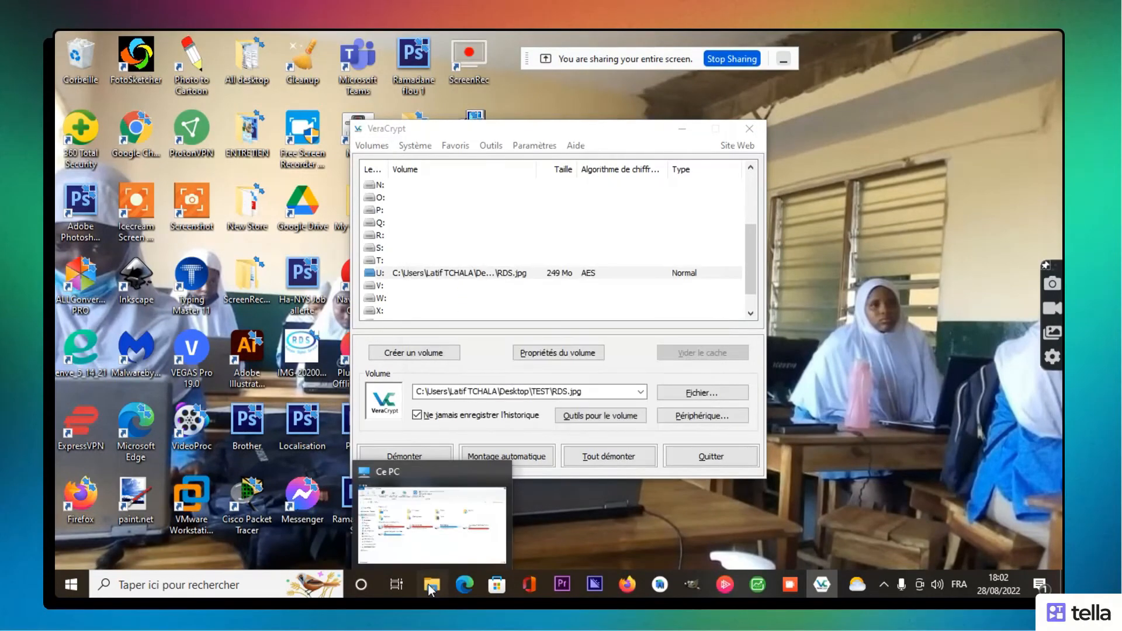
click(429, 587)
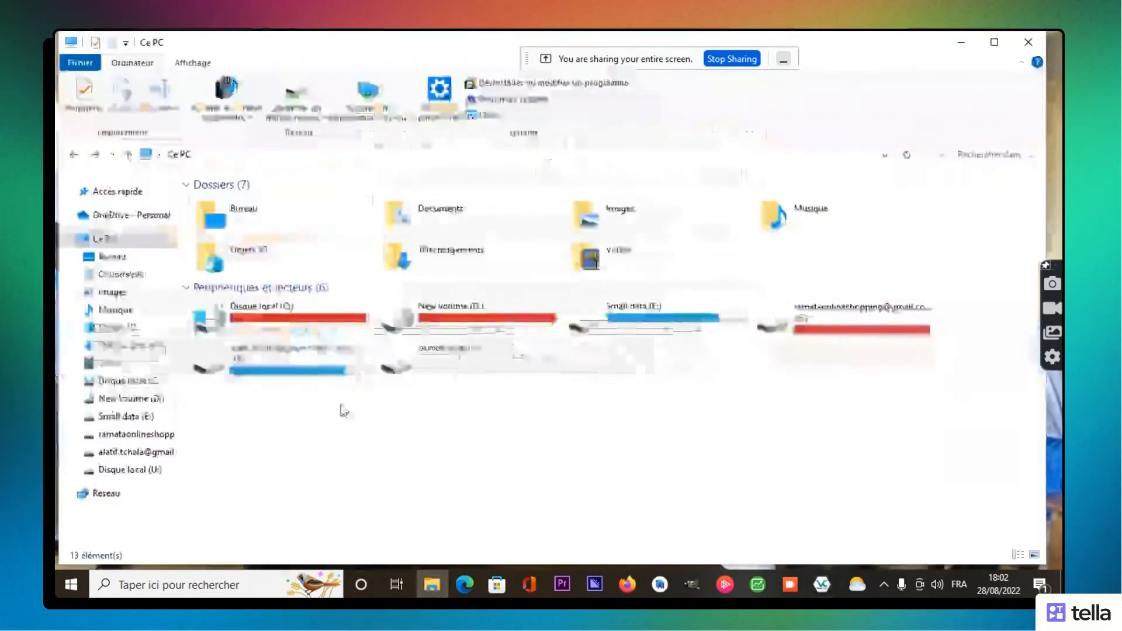
double_click(449, 356)
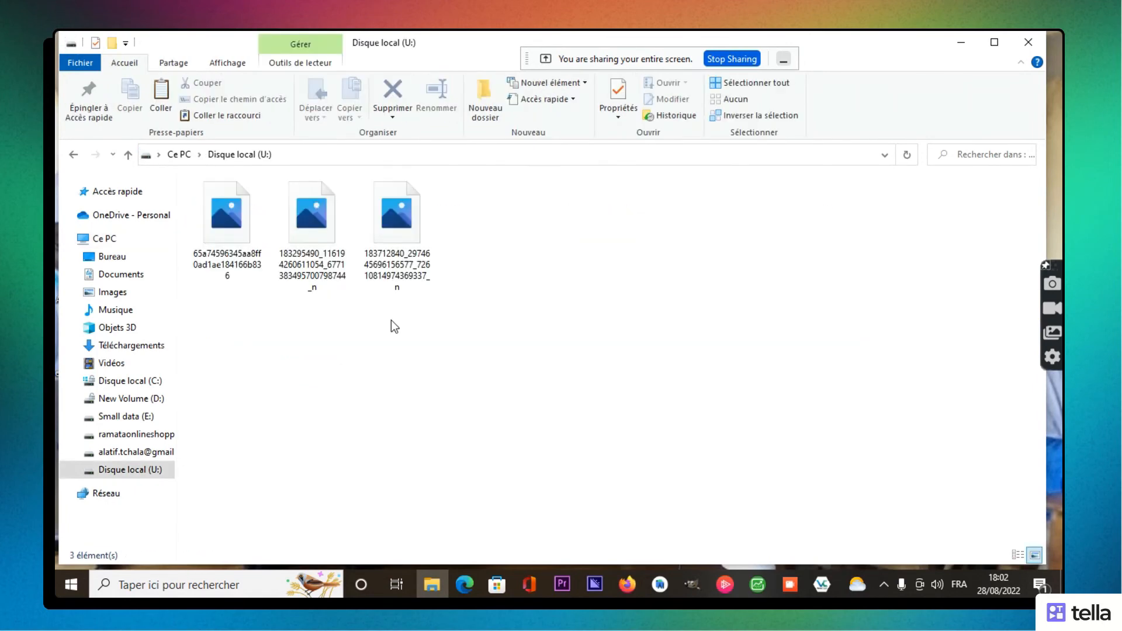
double_click(311, 223)
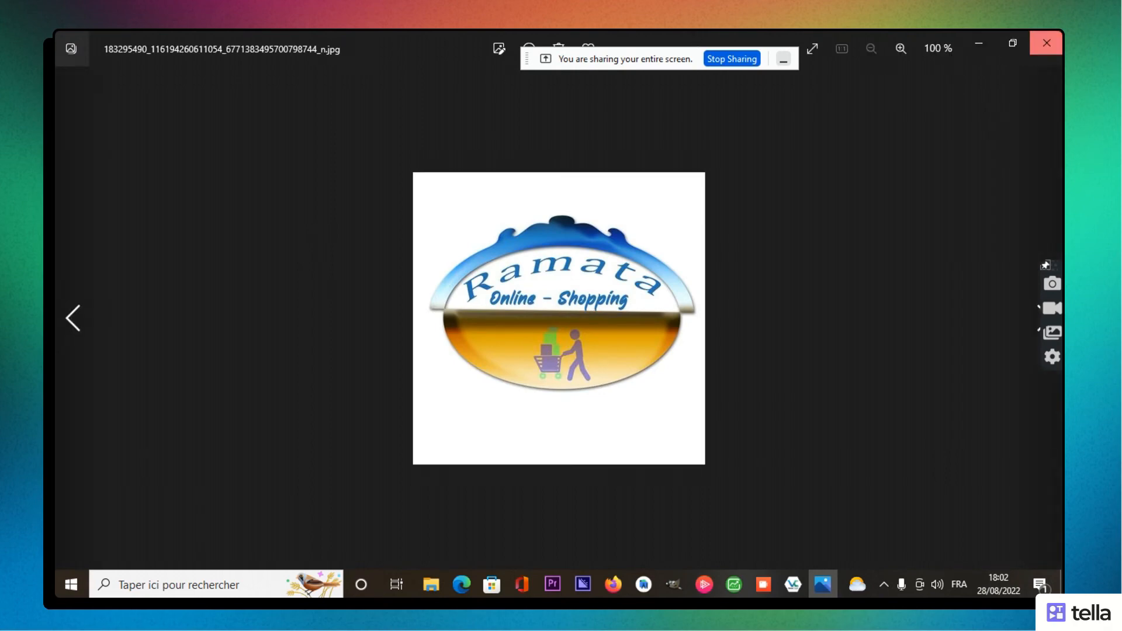
click(1046, 43)
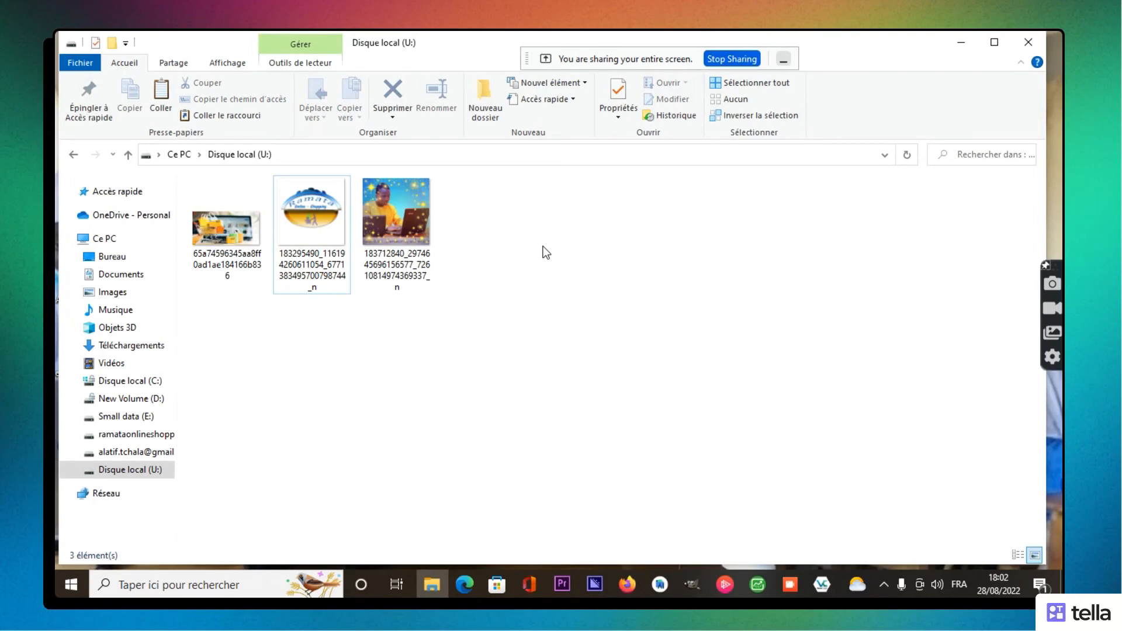
click(65, 155)
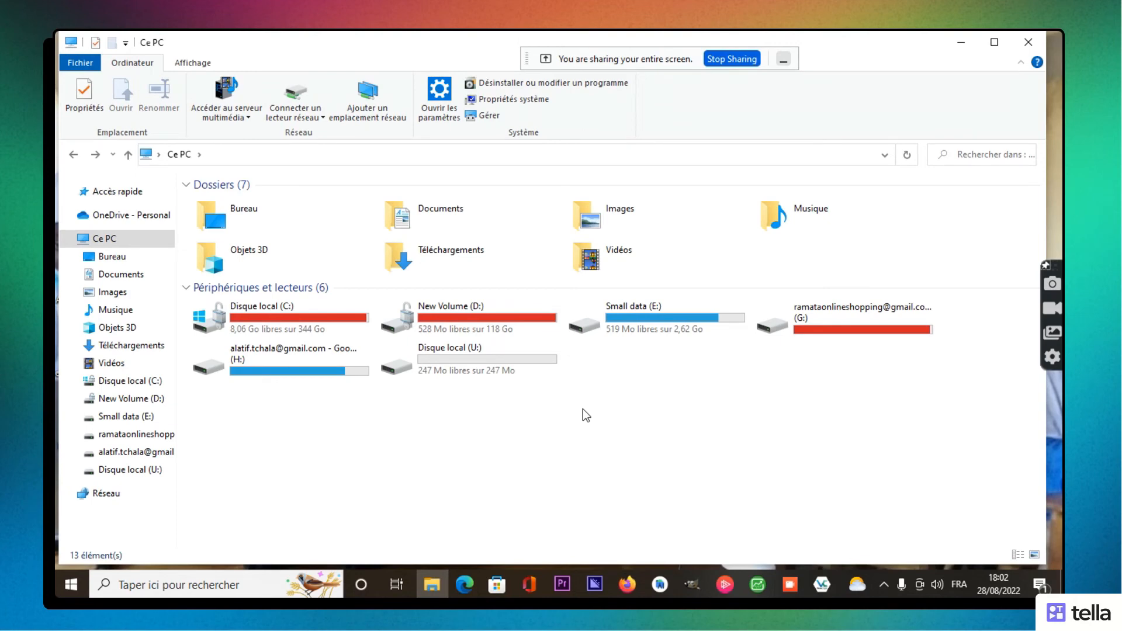
Step: Reopen Disque local (U:) and go back to the Ce PC overview
double_click(502, 370)
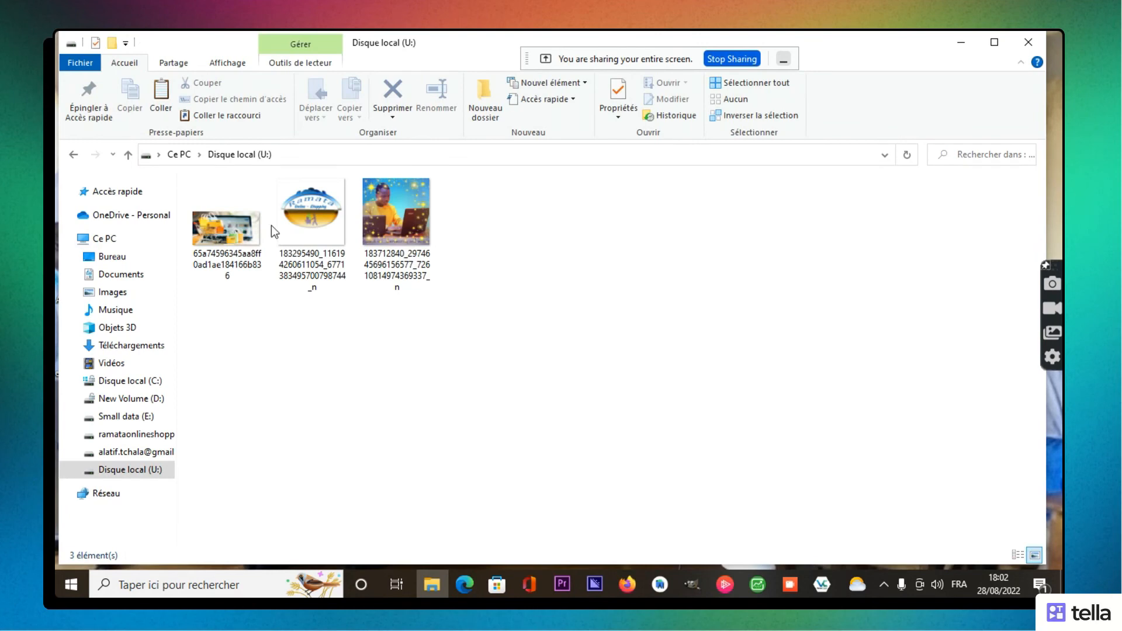
click(74, 155)
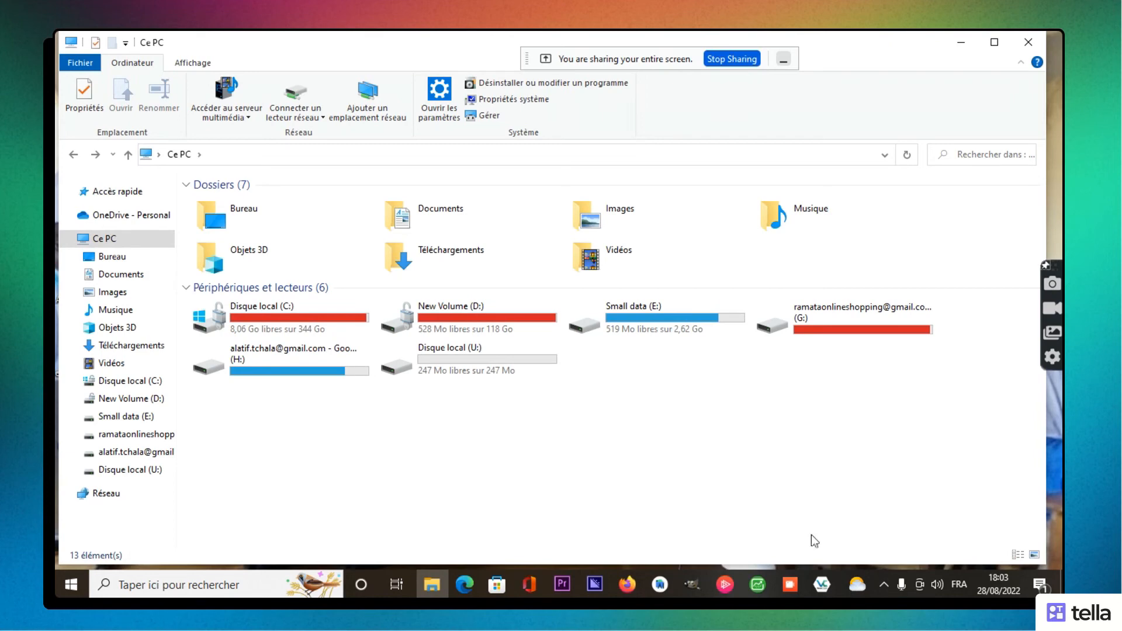
mouse_move(821, 584)
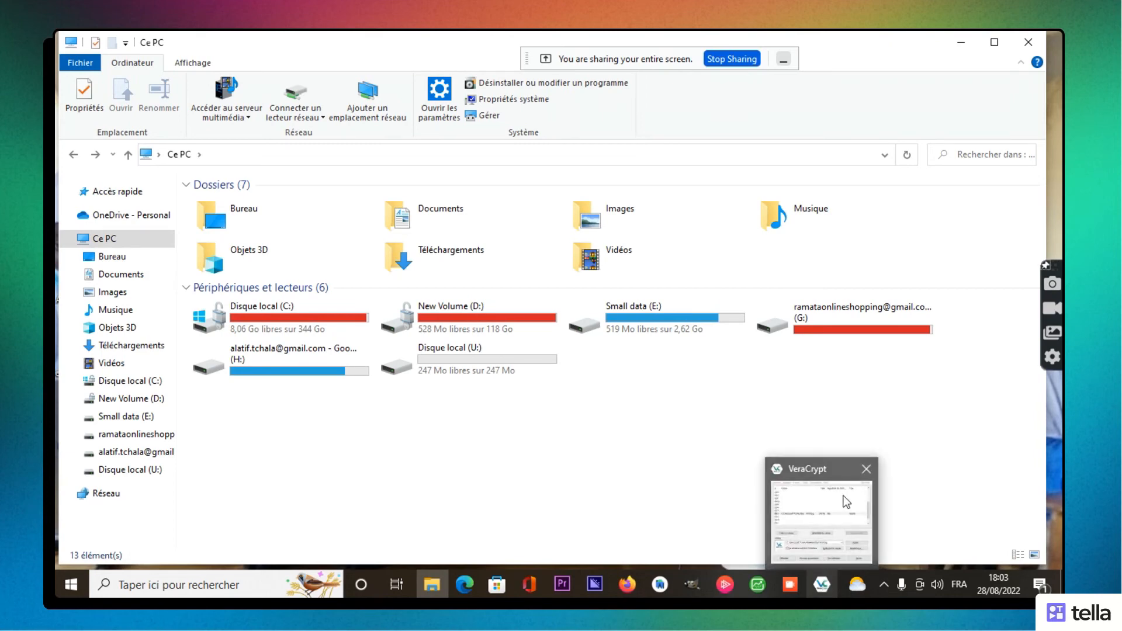
Step: Bring VeraCrypt forward and select the mounted U: volume in the drive list
click(866, 470)
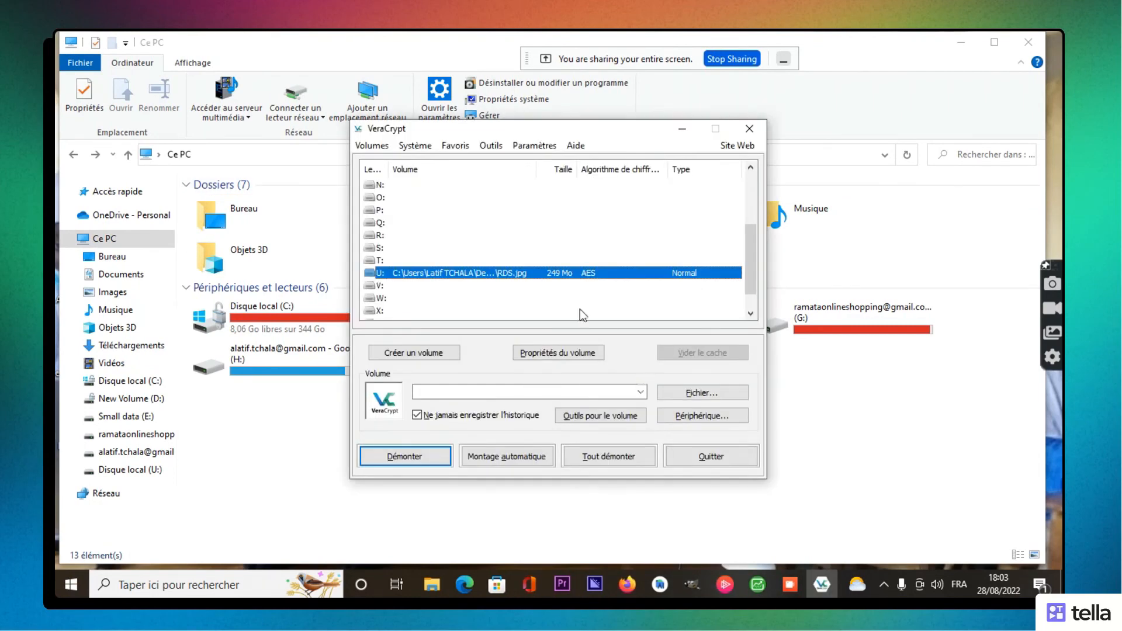
scroll(742, 231, down, 1)
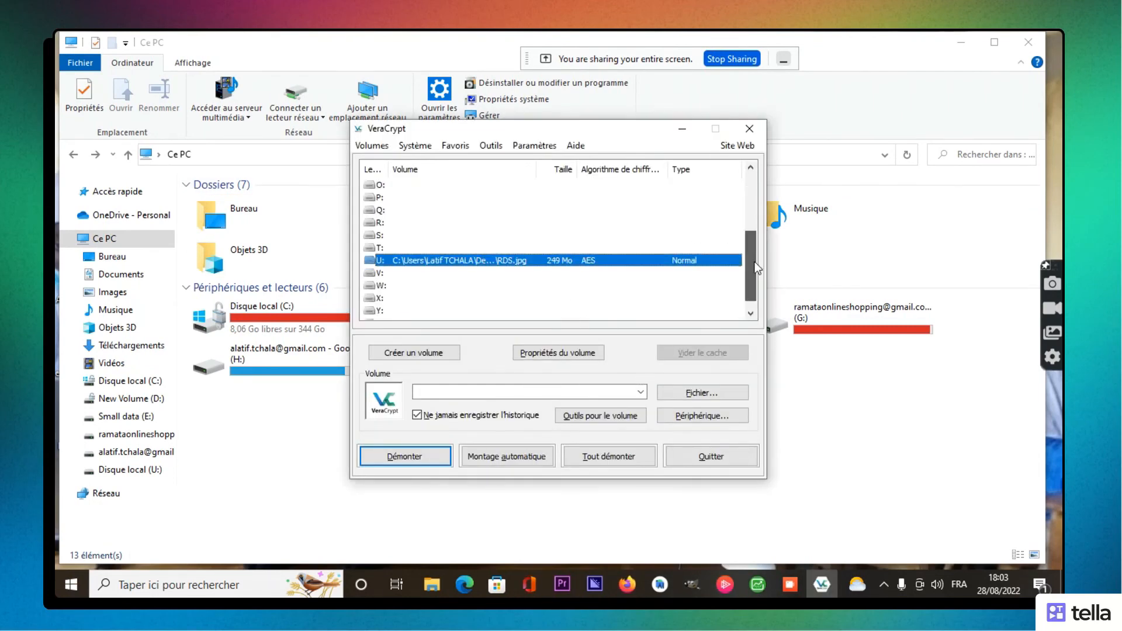
scroll(757, 268, down, 1)
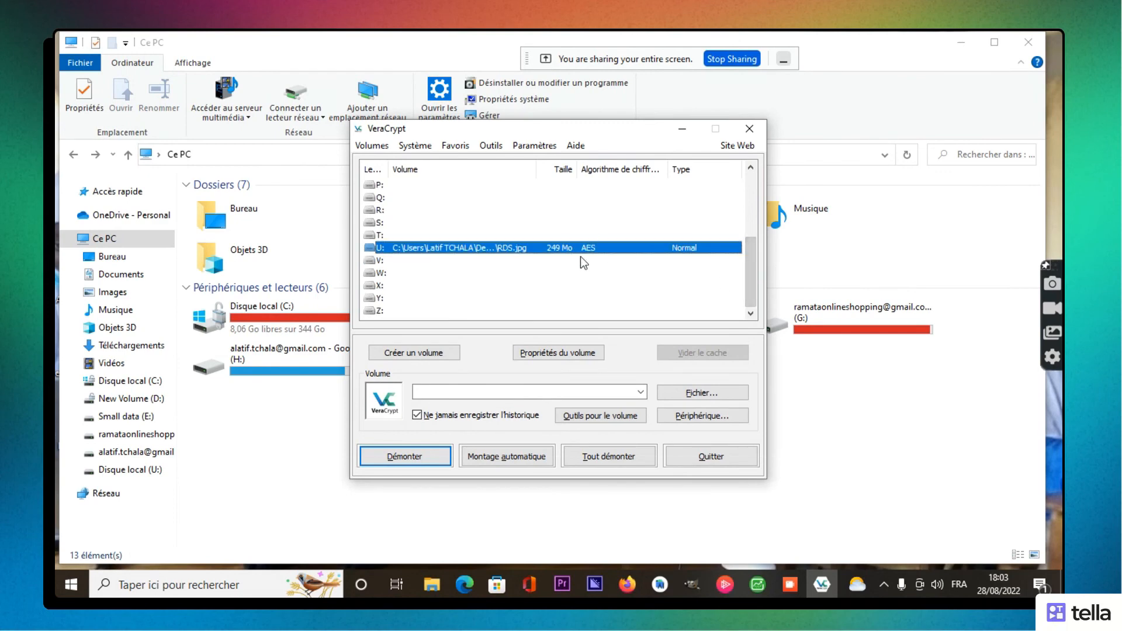
click(563, 202)
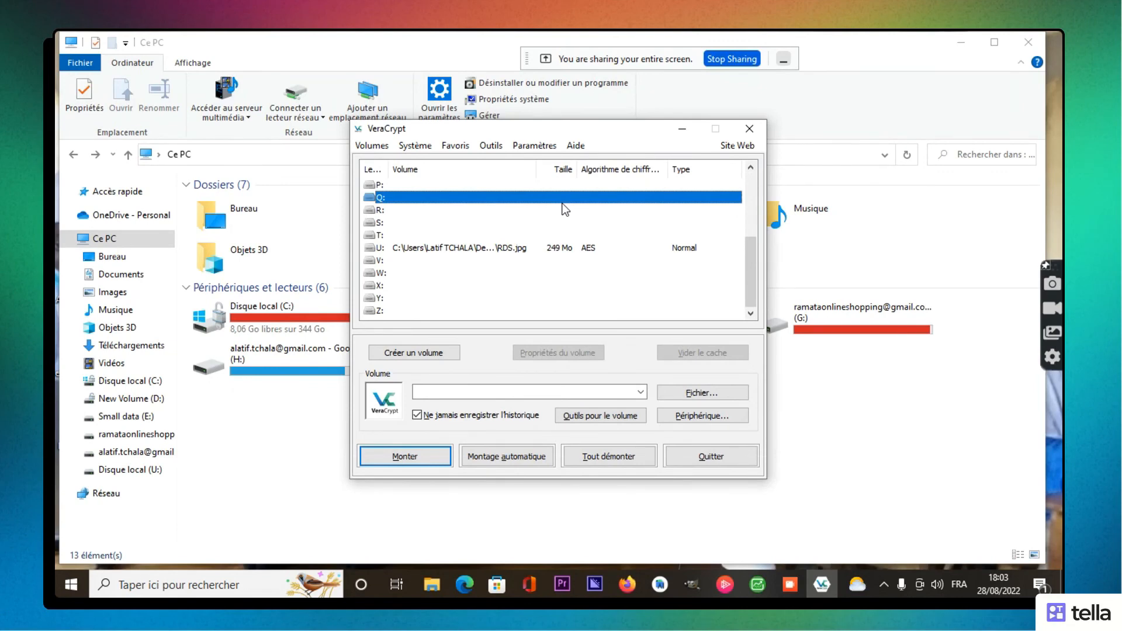
double_click(536, 252)
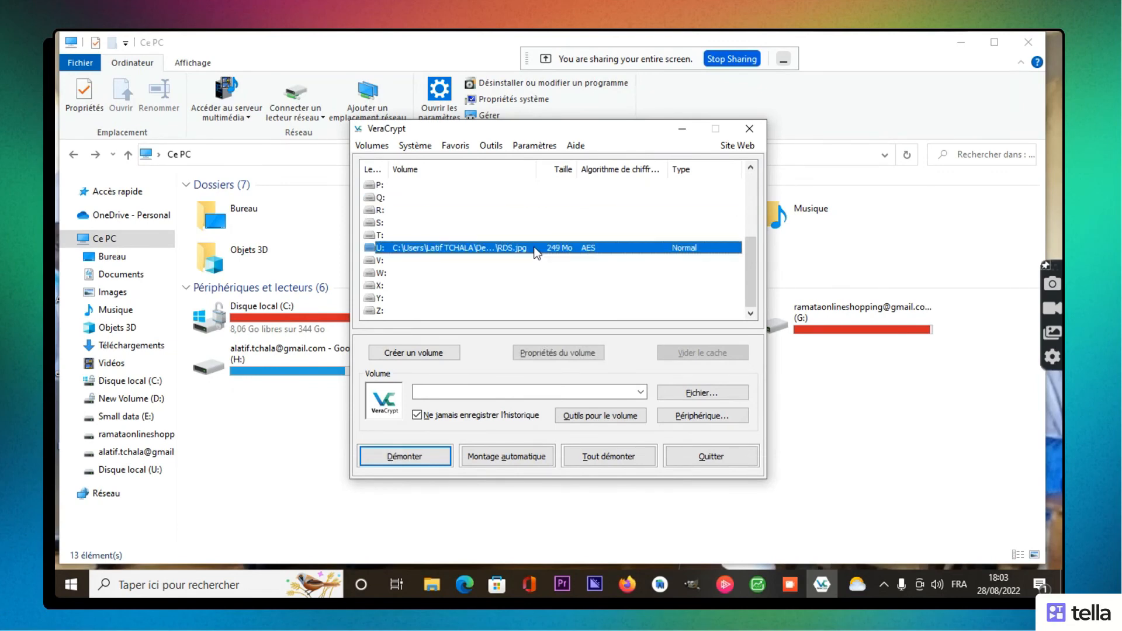
Step: Attempt to dismount U:, but close the force-dismount warning and move the window aside
click(407, 457)
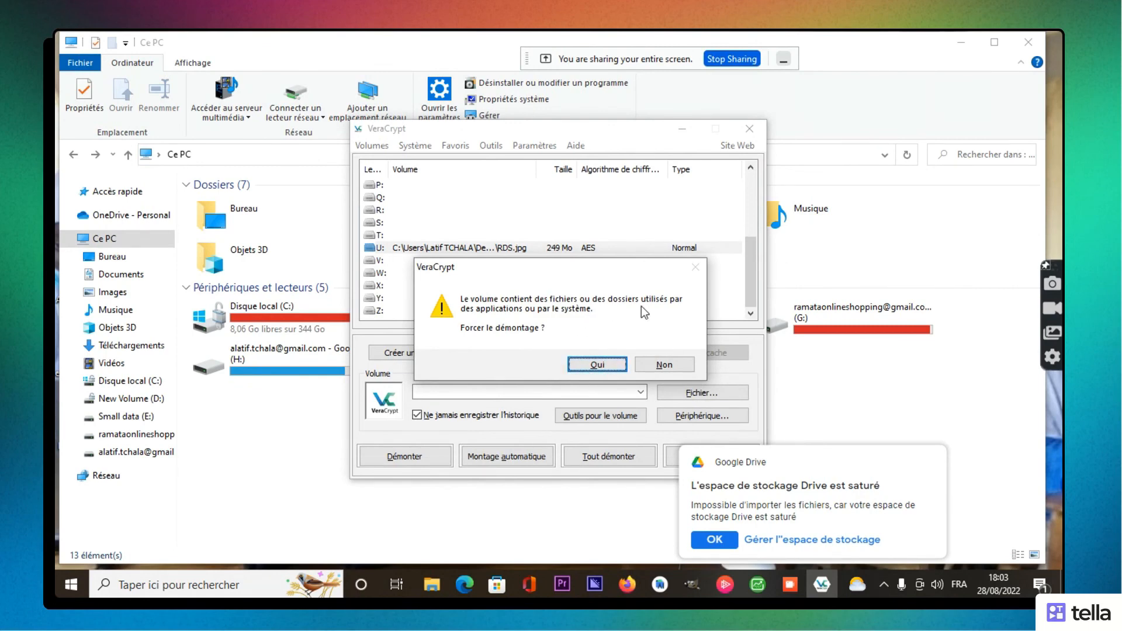
click(580, 370)
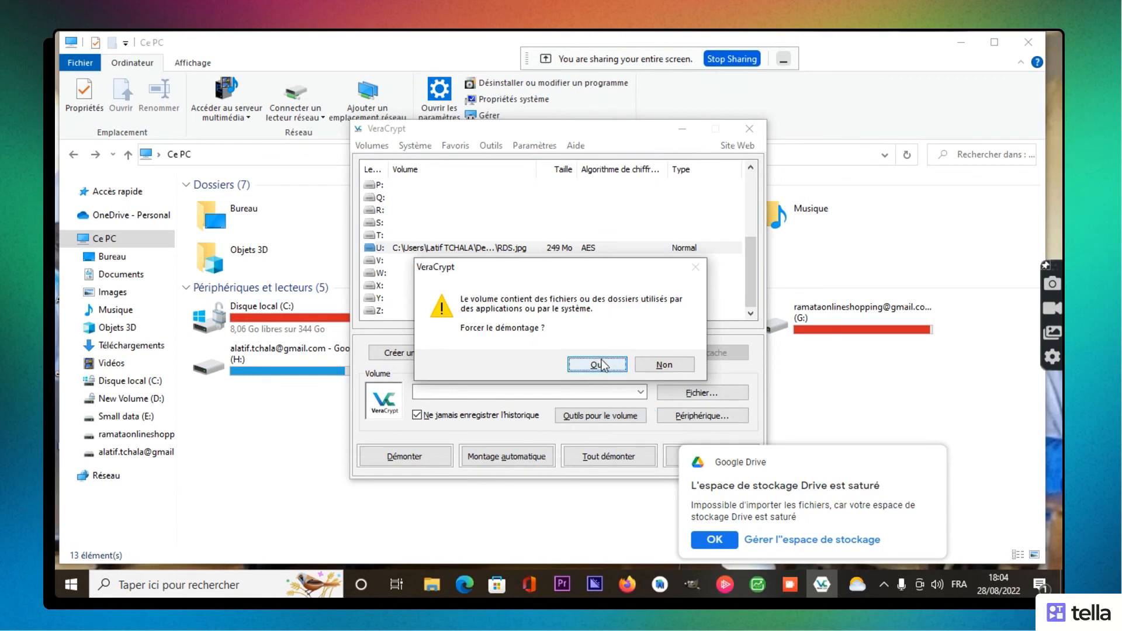
click(657, 368)
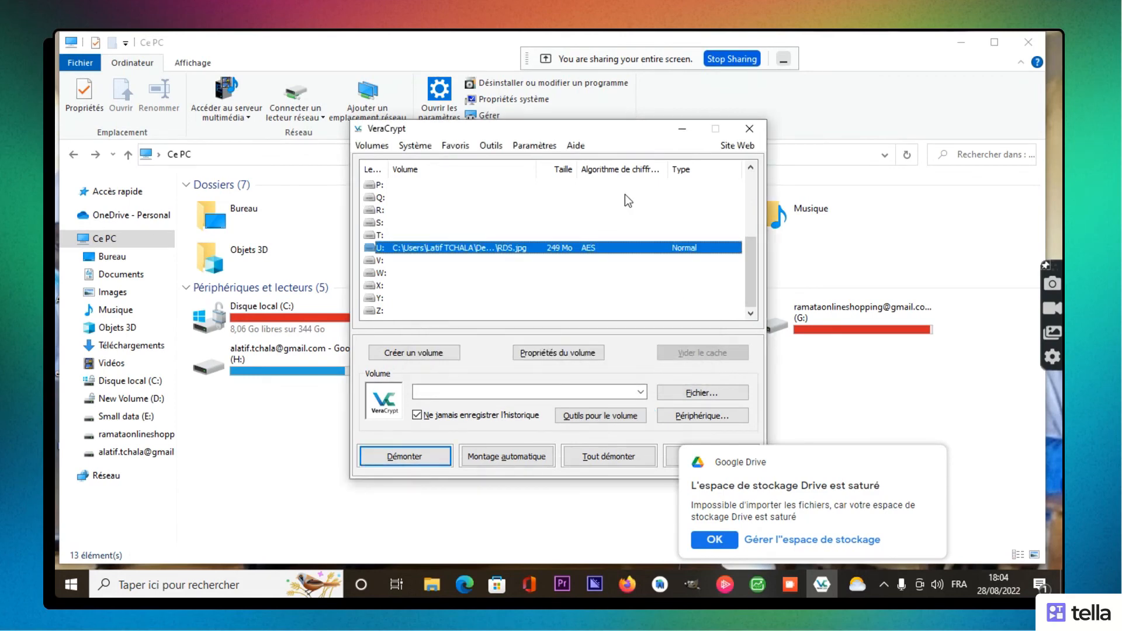
drag(619, 129, 660, 180)
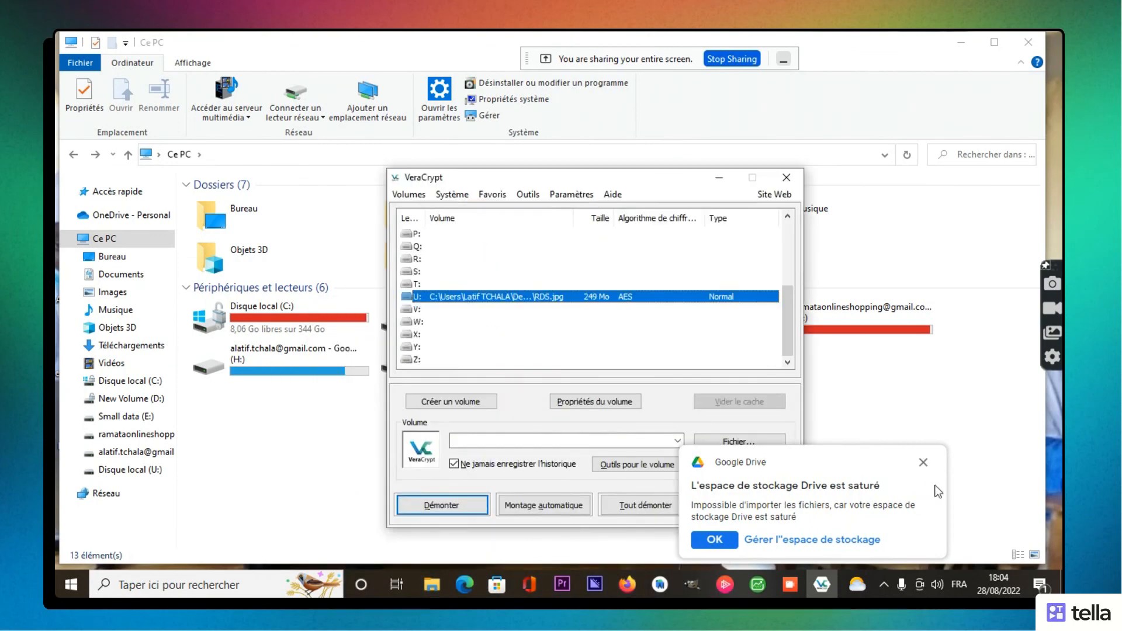
Step: Dismiss the Google Drive notice, force-dismount the U: volume with Oui, and select drive Y:
click(923, 462)
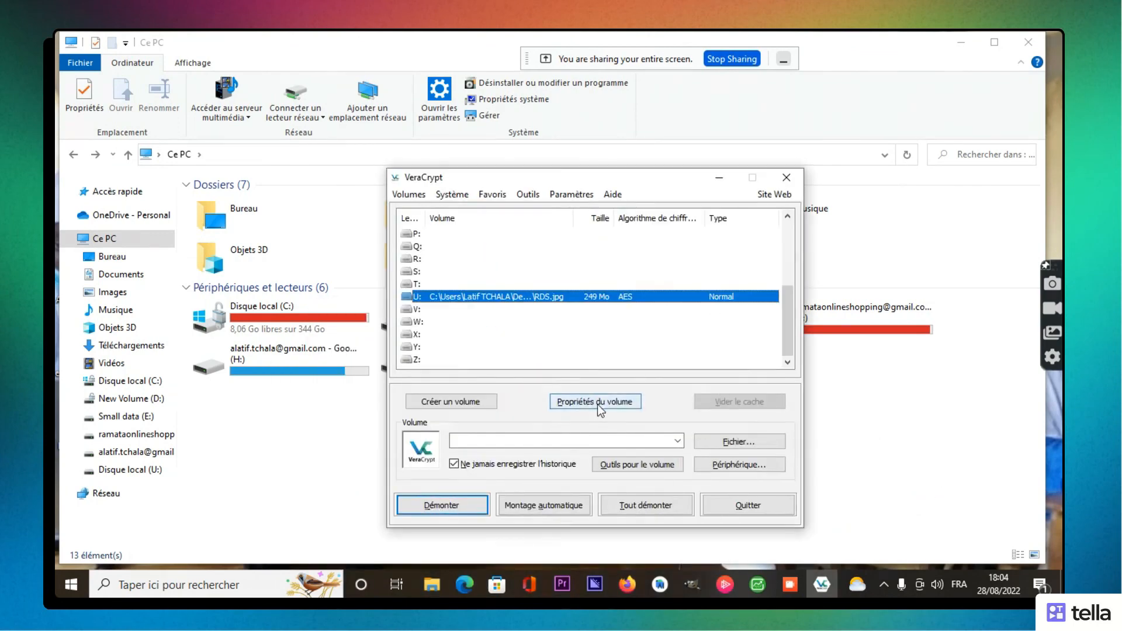
click(455, 506)
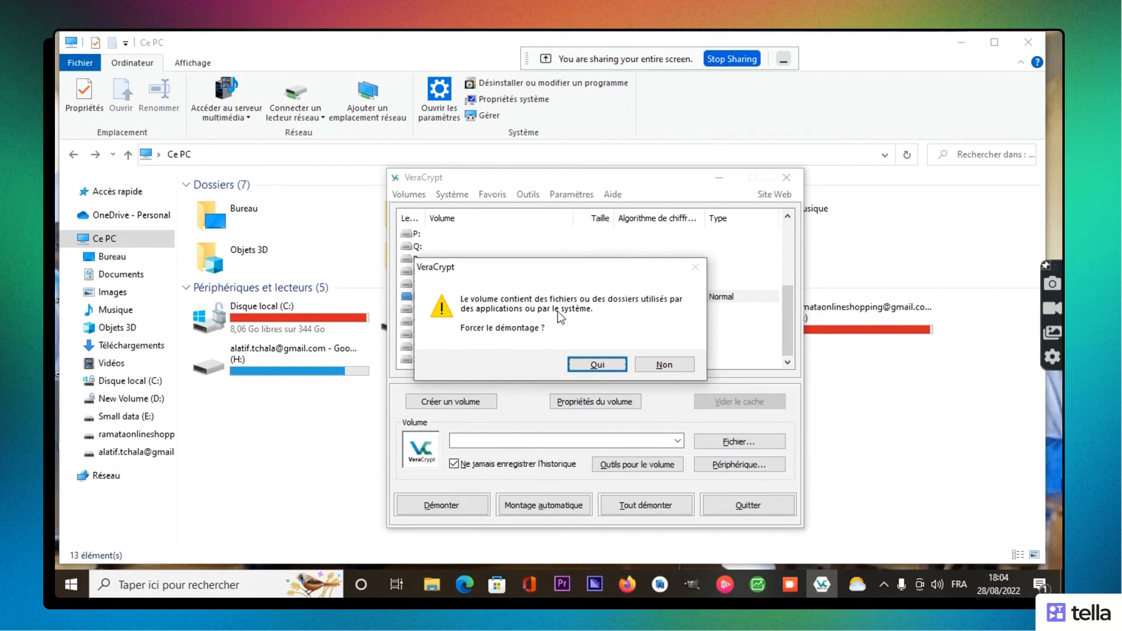
click(581, 361)
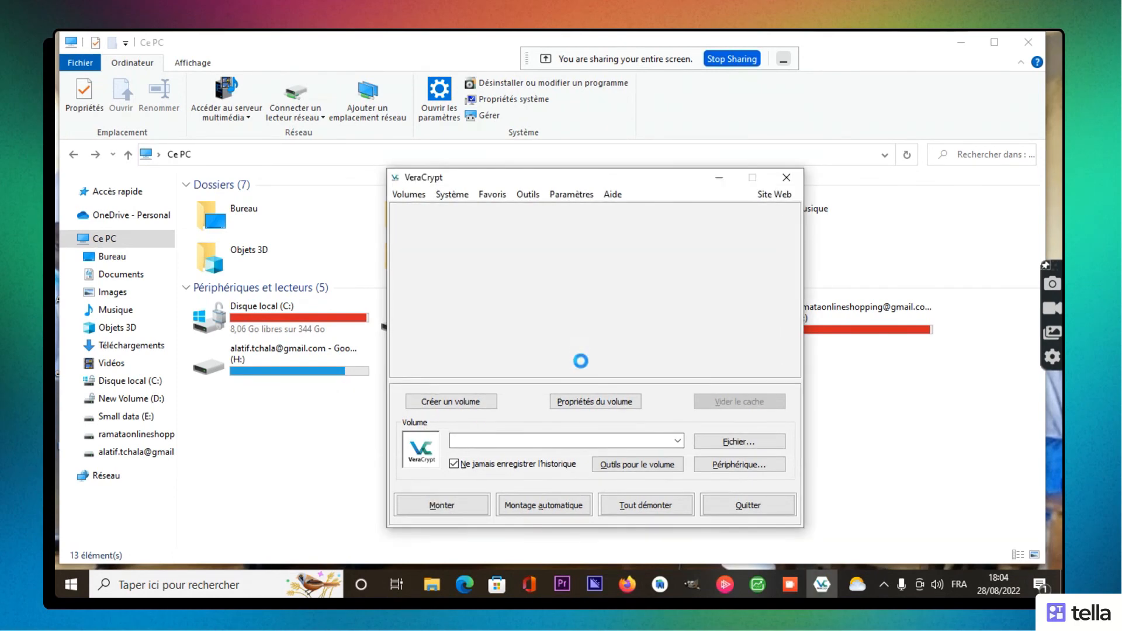
drag(602, 175, 806, 65)
click(623, 236)
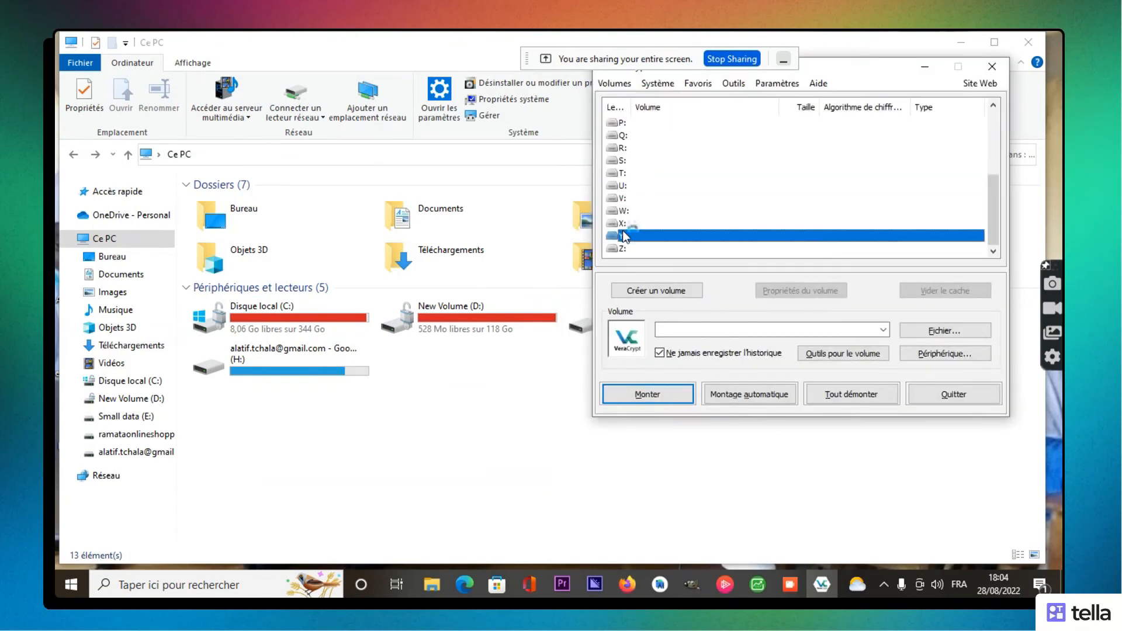
Step: Pick RDS from Bureau > TEST as the volume file and start mounting it on Y:
click(932, 333)
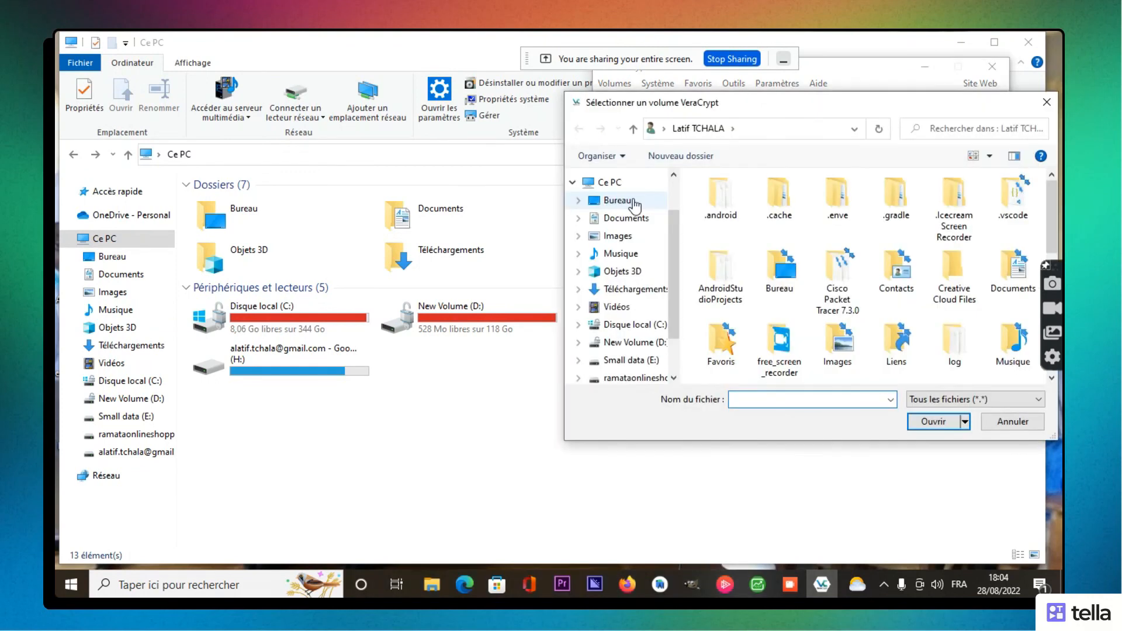
click(628, 201)
double_click(755, 300)
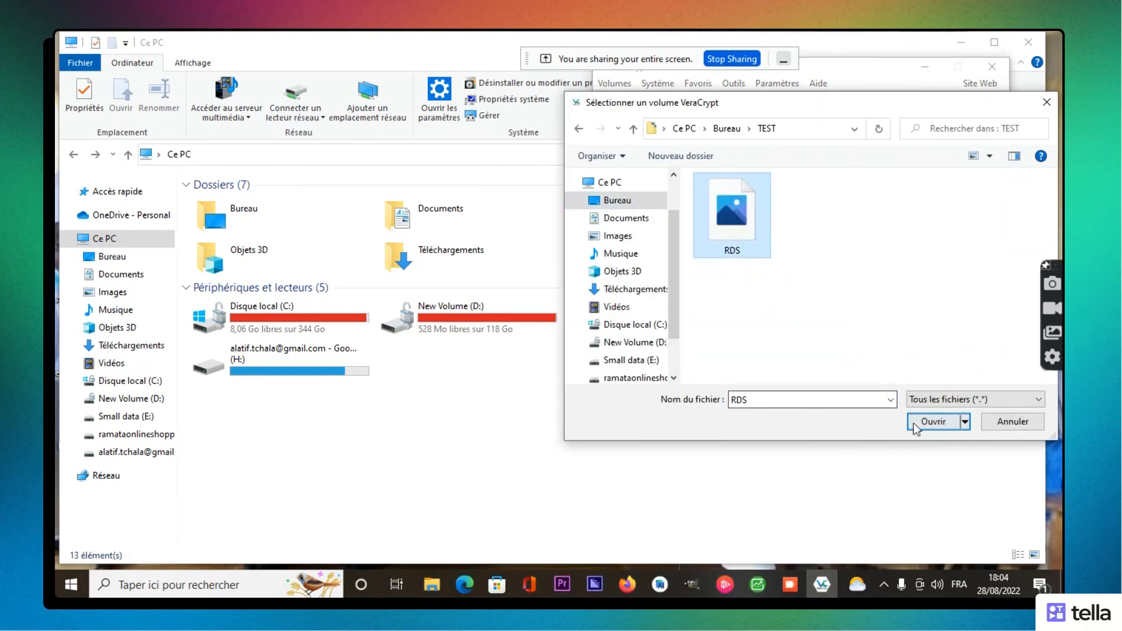
click(913, 423)
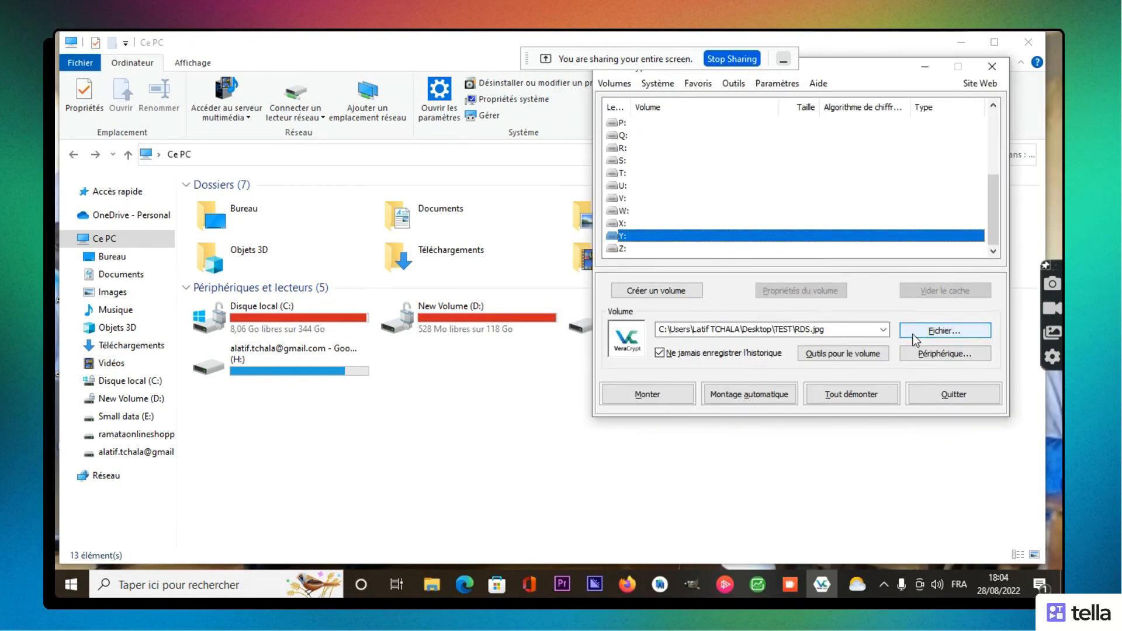
click(687, 406)
Step: Enter the container password and PIM, confirm, and acknowledge the file-extension warning
text(••••••)
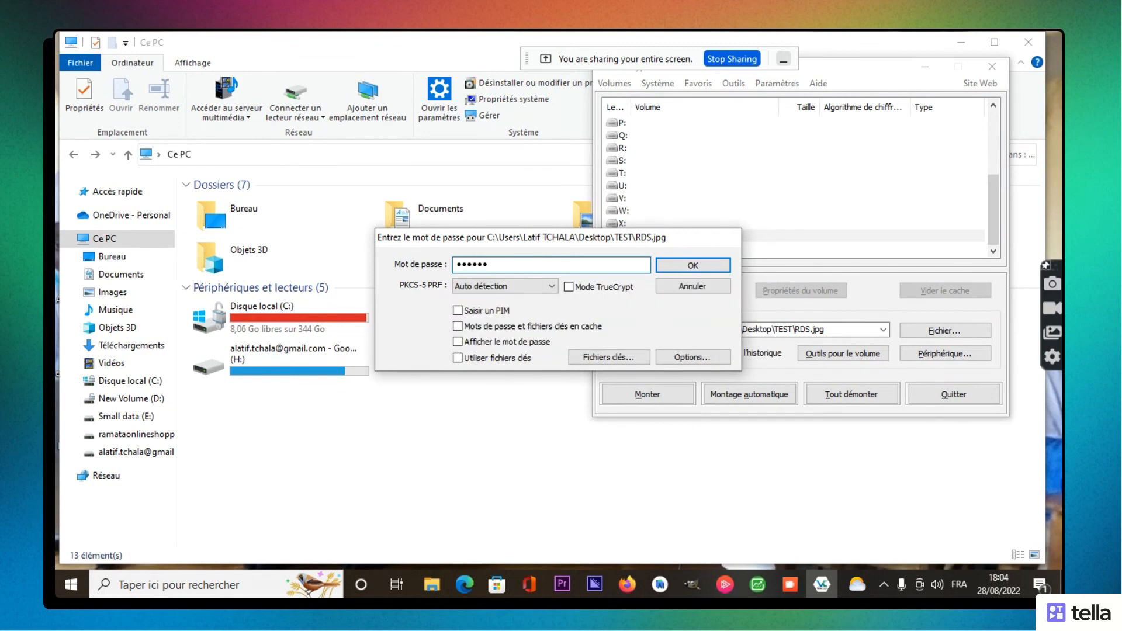
click(468, 310)
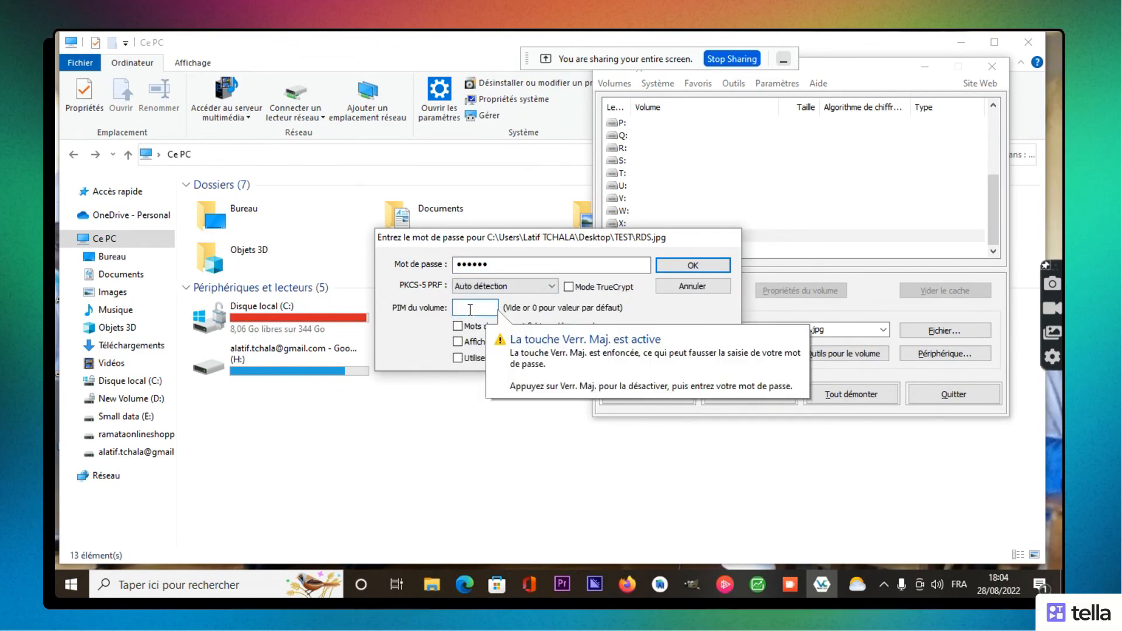
text(•••)
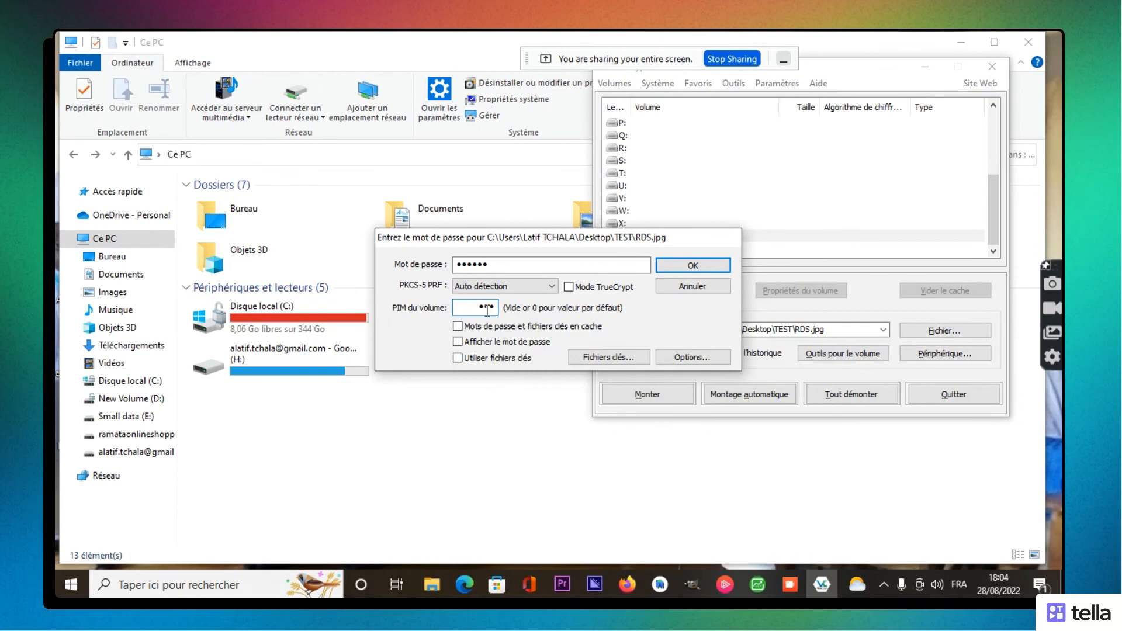
click(674, 270)
click(671, 265)
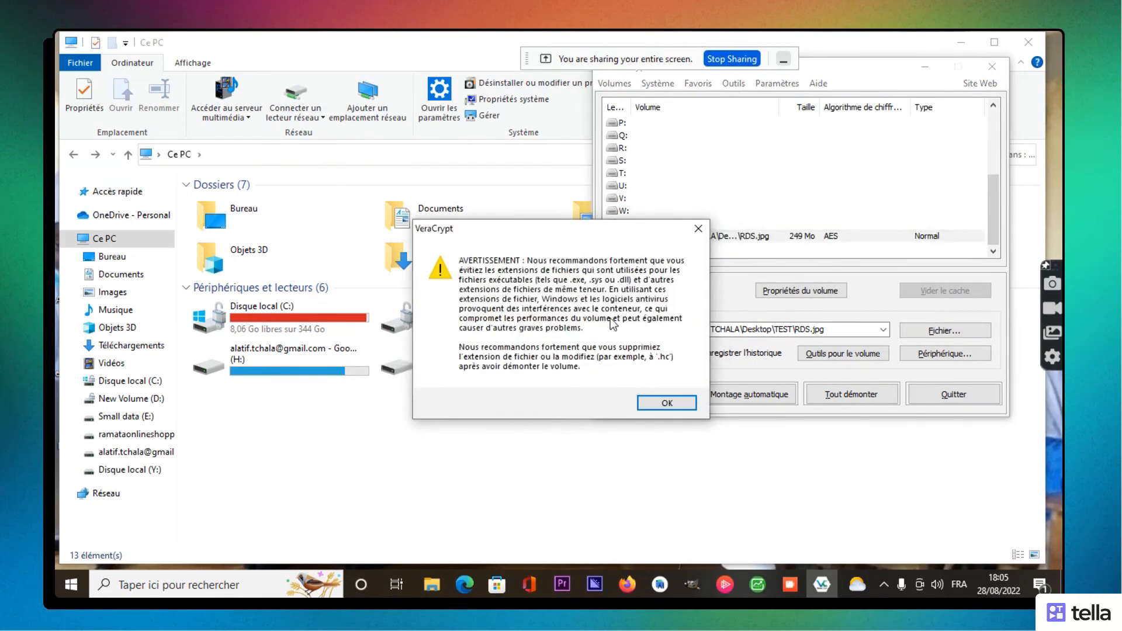
click(676, 407)
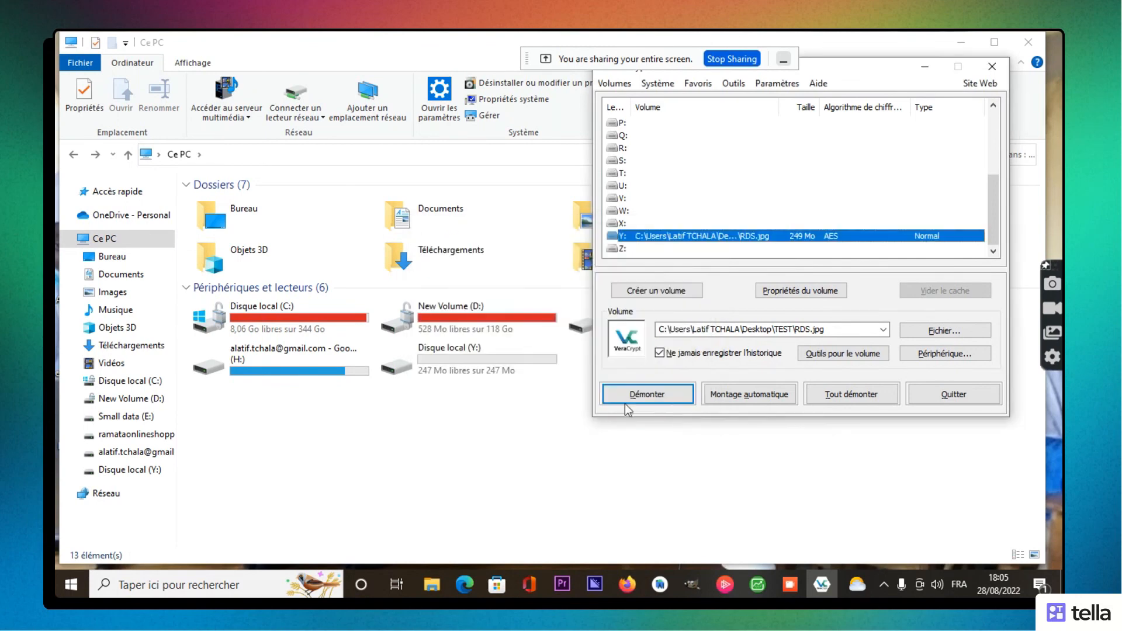
Step: Open Disque local (Y:) to see its images, close Explorer, and dismount Y: in VeraCrypt
double_click(494, 364)
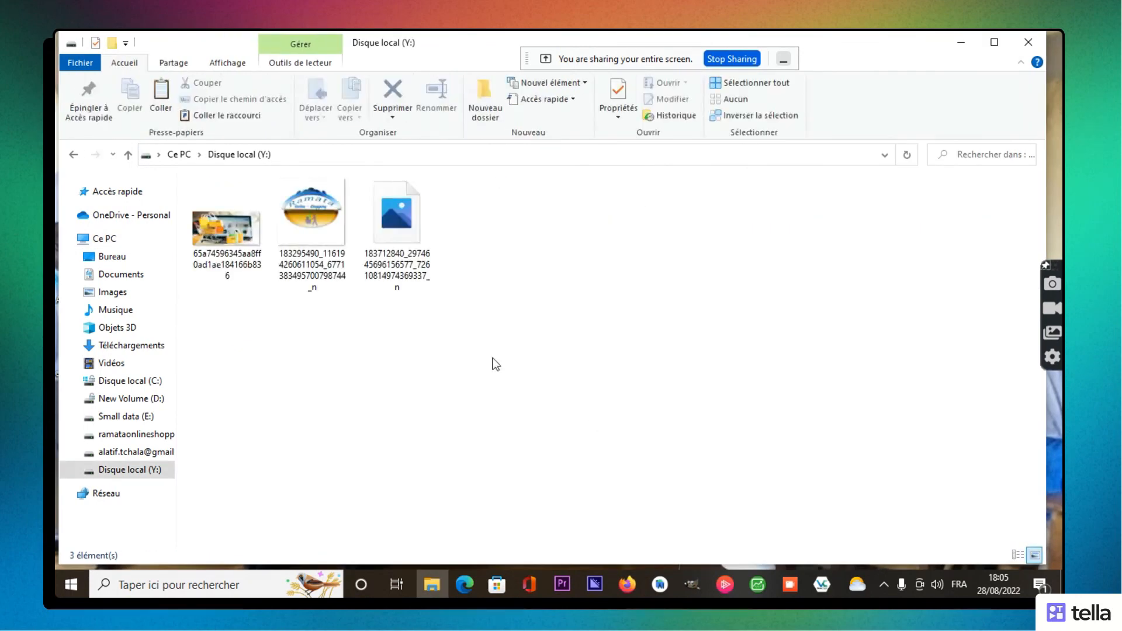
click(1028, 42)
click(658, 396)
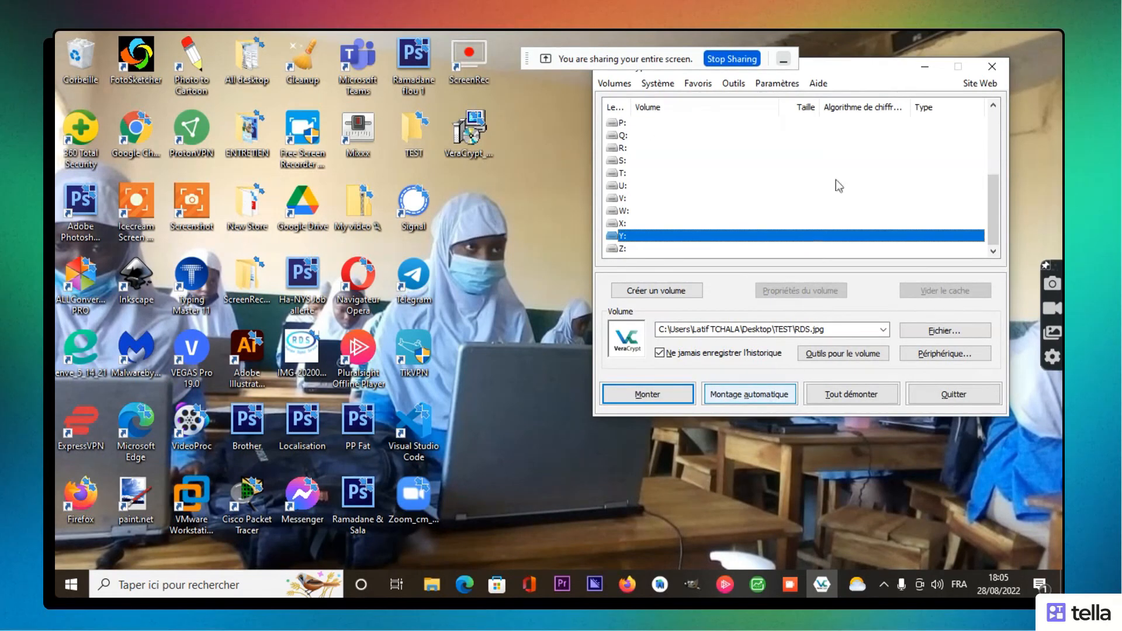
Step: Bring the VeraCrypt main window fully into view and close it, leaving the desktop
drag(868, 68, 805, 125)
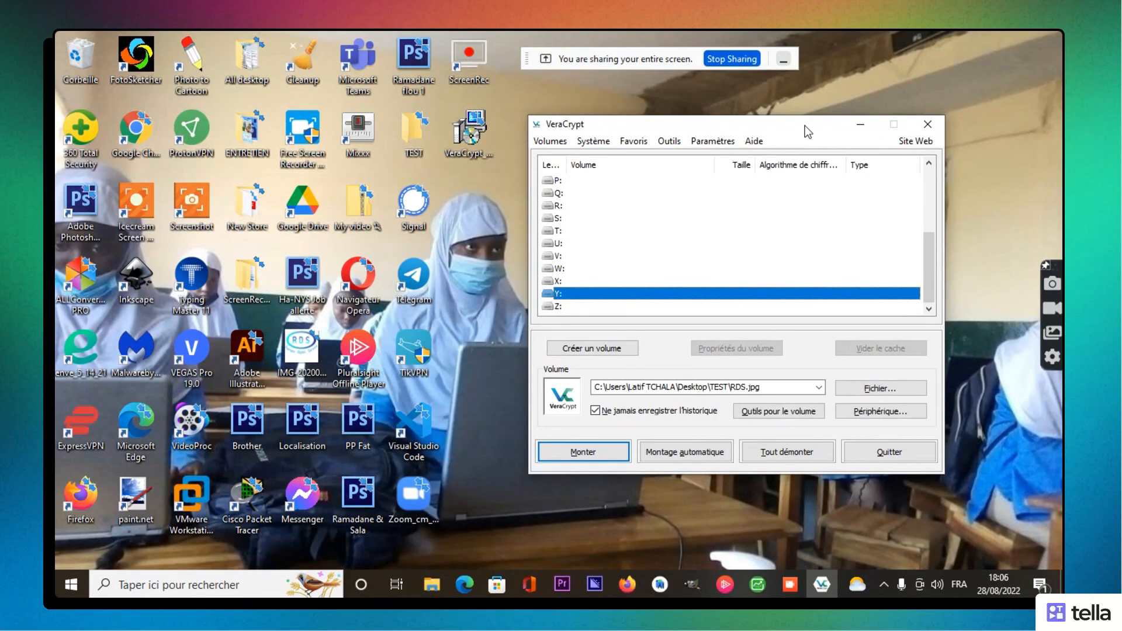
click(926, 132)
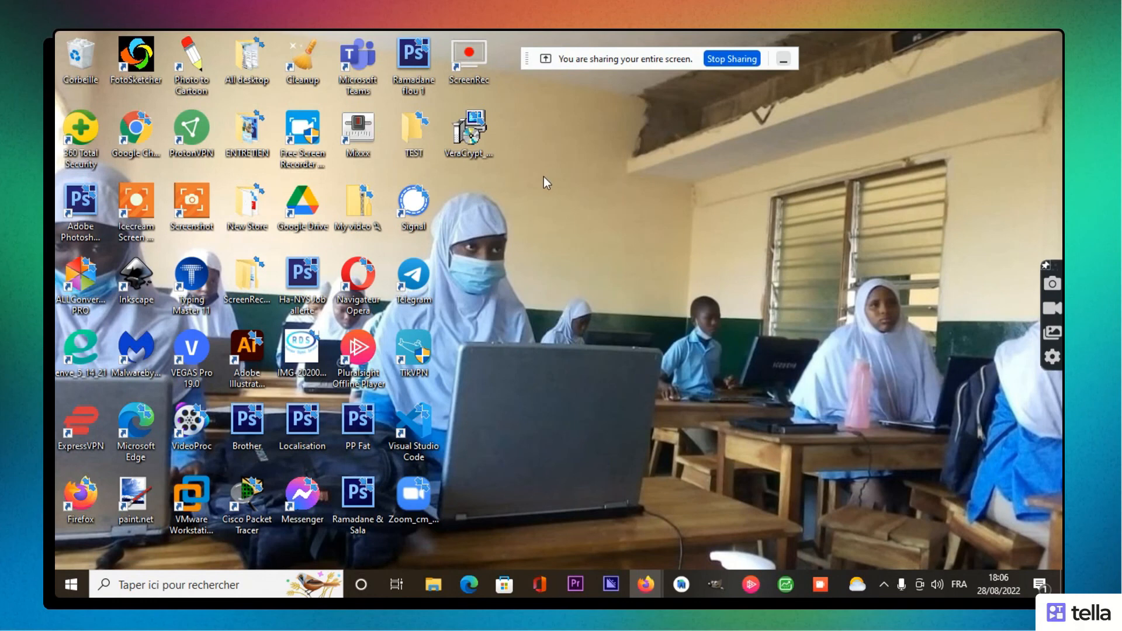